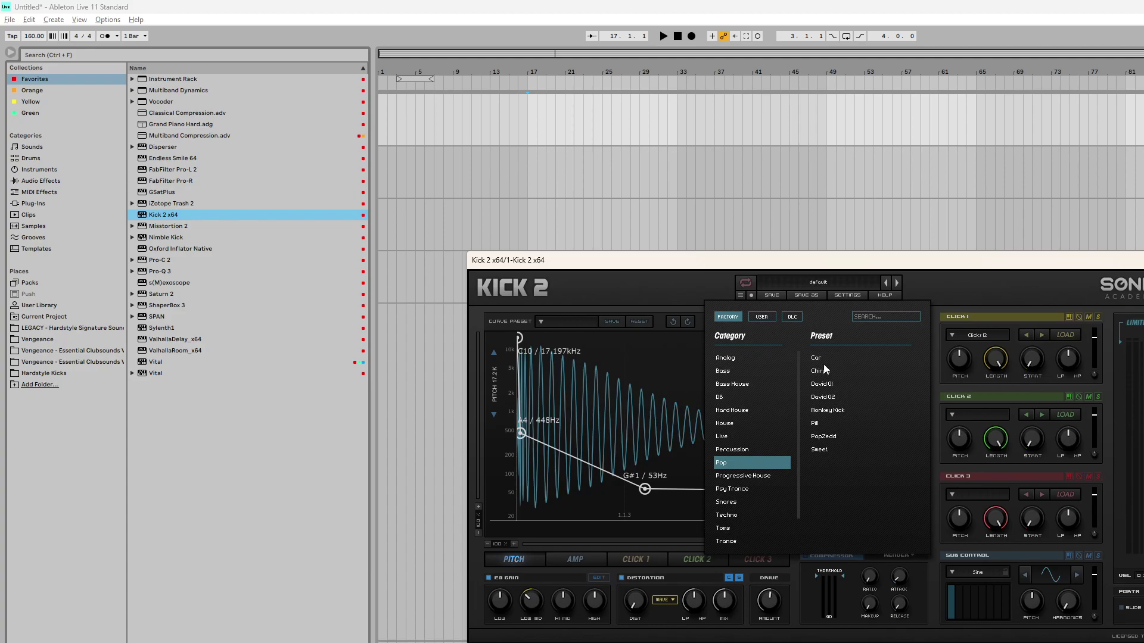
Load a Pop preset in Kick 2 and create a MIDI clip at bar 17 containing a one-beat A#3 note.
left_click(814, 372)
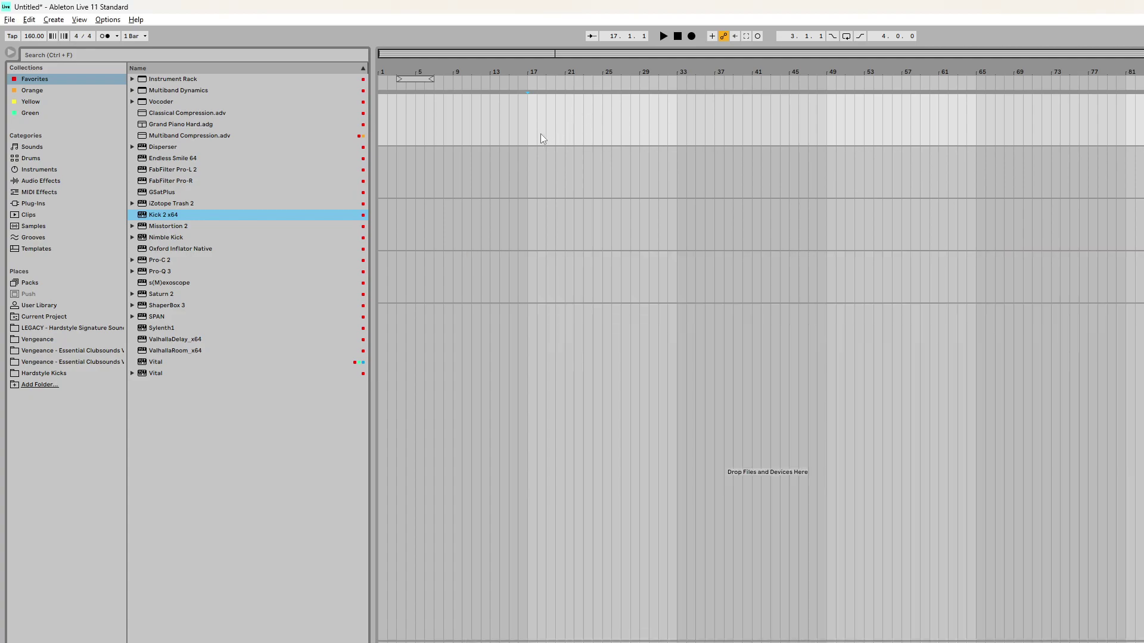
left_click(537, 134)
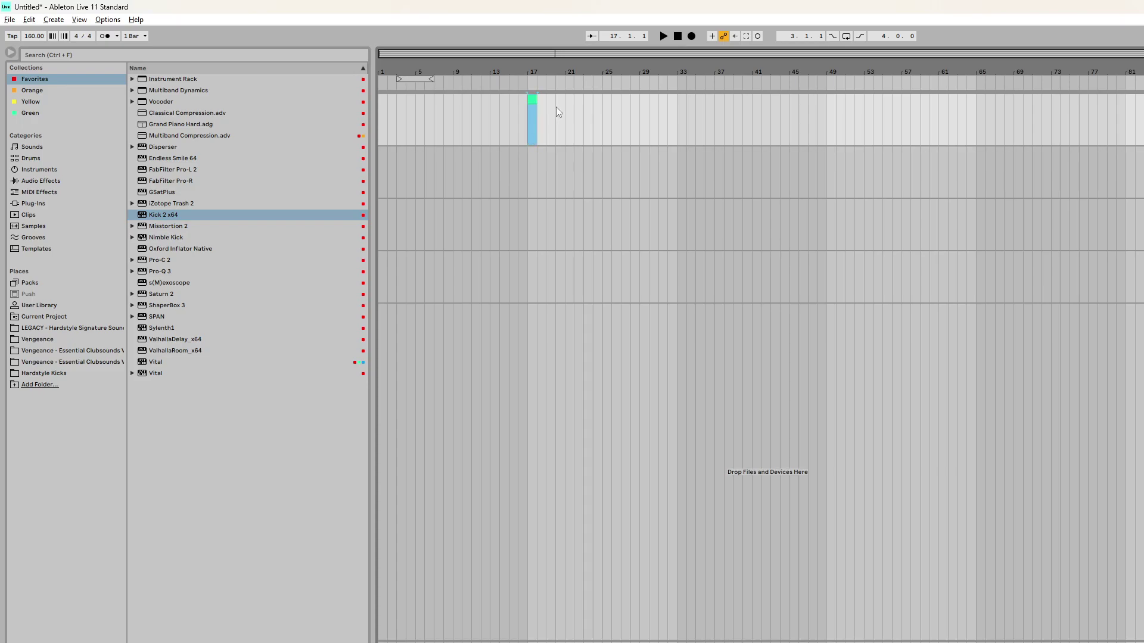
left_click_drag(608, 642, 609, 391)
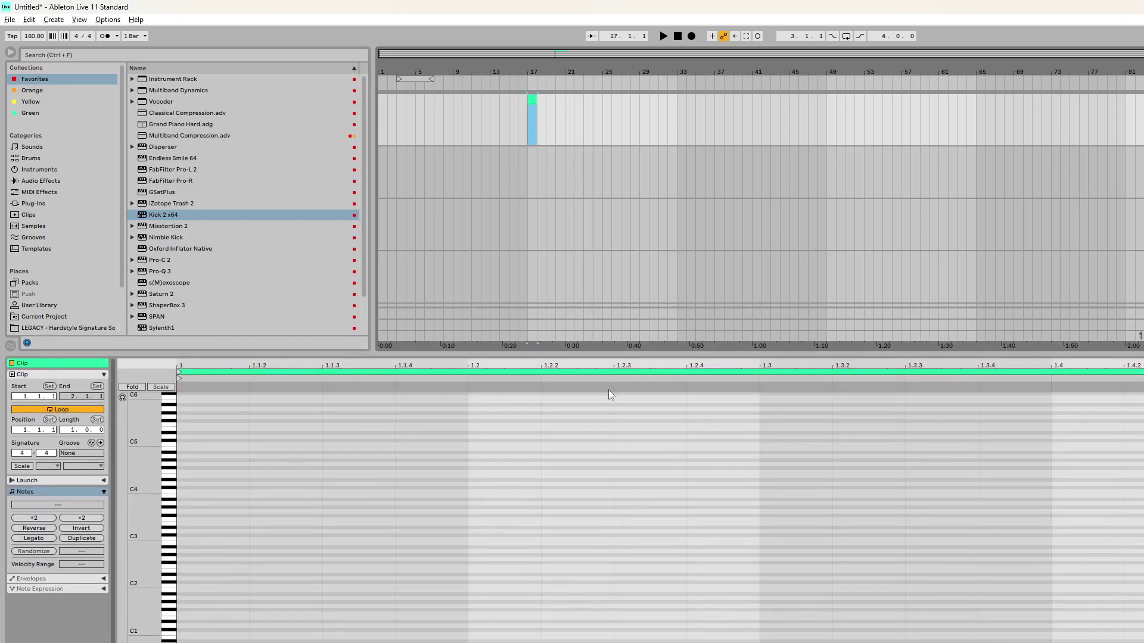
double_click(190, 500)
left_click_drag(248, 499, 468, 499)
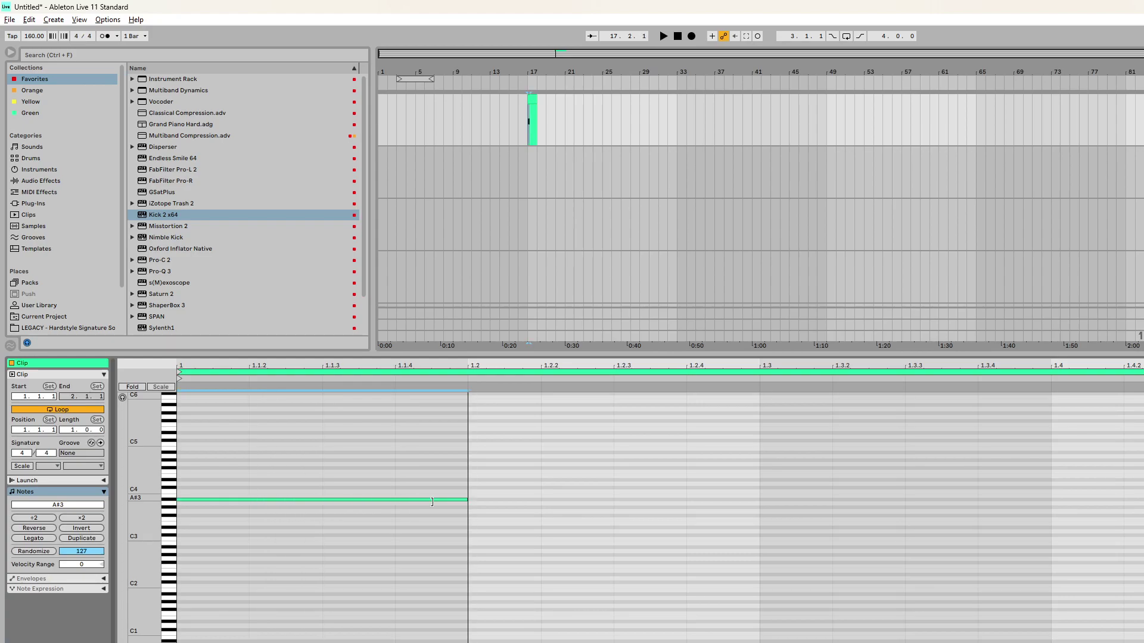
Loop the first beat of the clip at bar 17 and audition the kick.
left_click(527, 161)
scroll(528, 160, "up", 5)
scroll(528, 161, "up", 10)
left_click_drag(534, 132, 830, 112)
key("ctrl+l")
key("space")
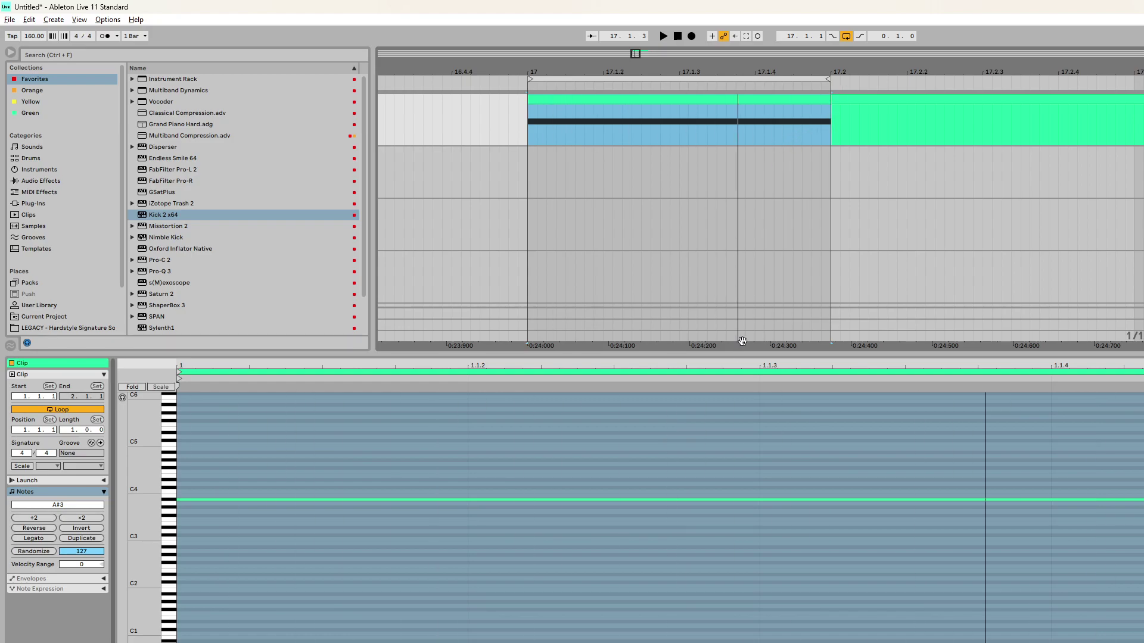
left_click_drag(745, 356, 744, 639)
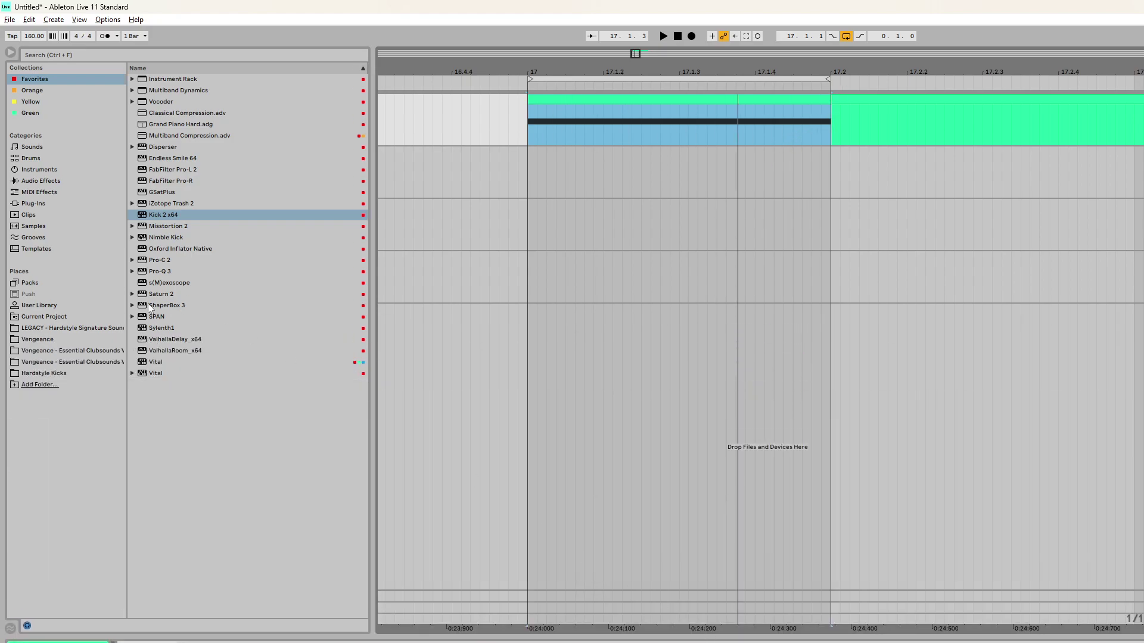
Add FabFilter Pro-Q 3 to the Kick 2 track.
left_click_drag(160, 271, 190, 266)
left_click_drag(681, 122, 681, 122)
left_click_drag(356, 59, 622, 281)
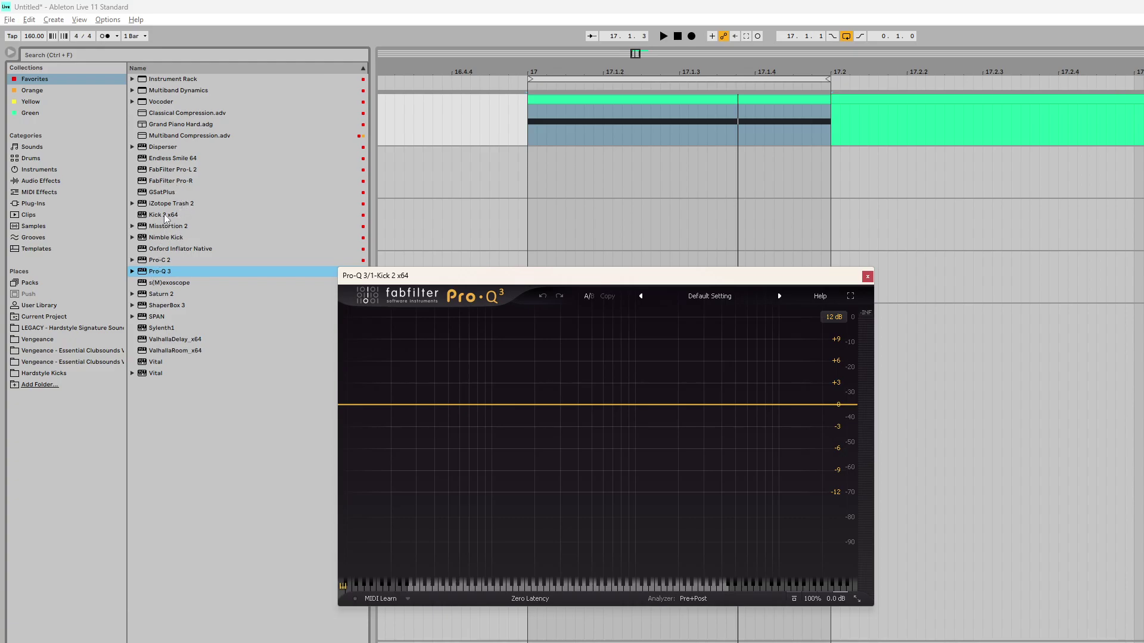
Add iZotope Trash 2 to the kick track and choose the Clip Control type from the Distort category.
left_click_drag(168, 203, 209, 315)
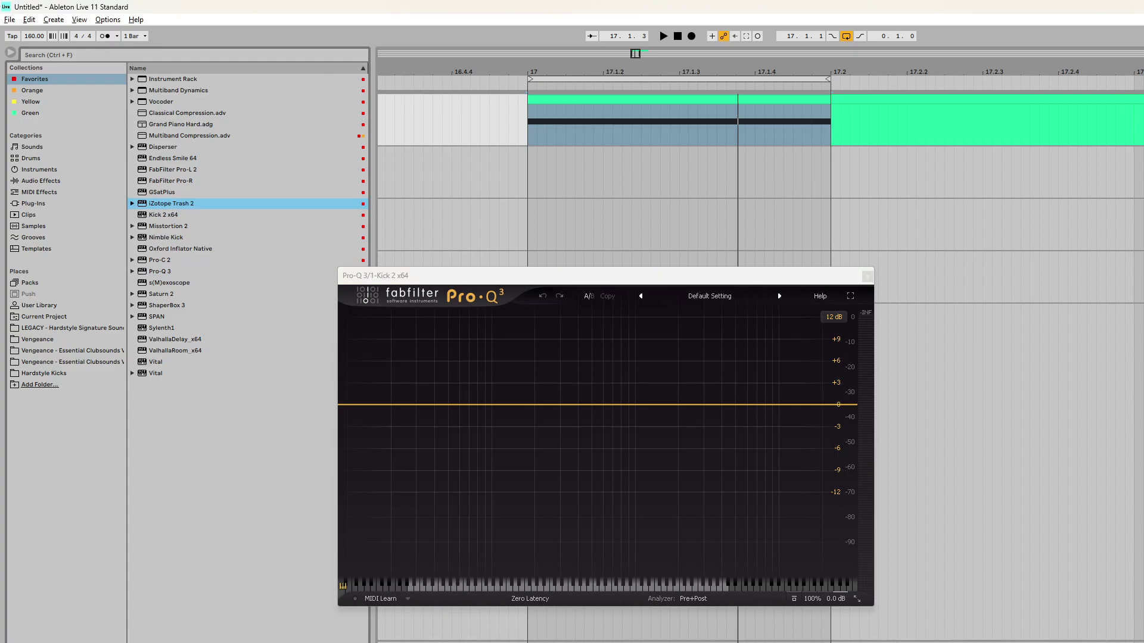
left_click(738, 555)
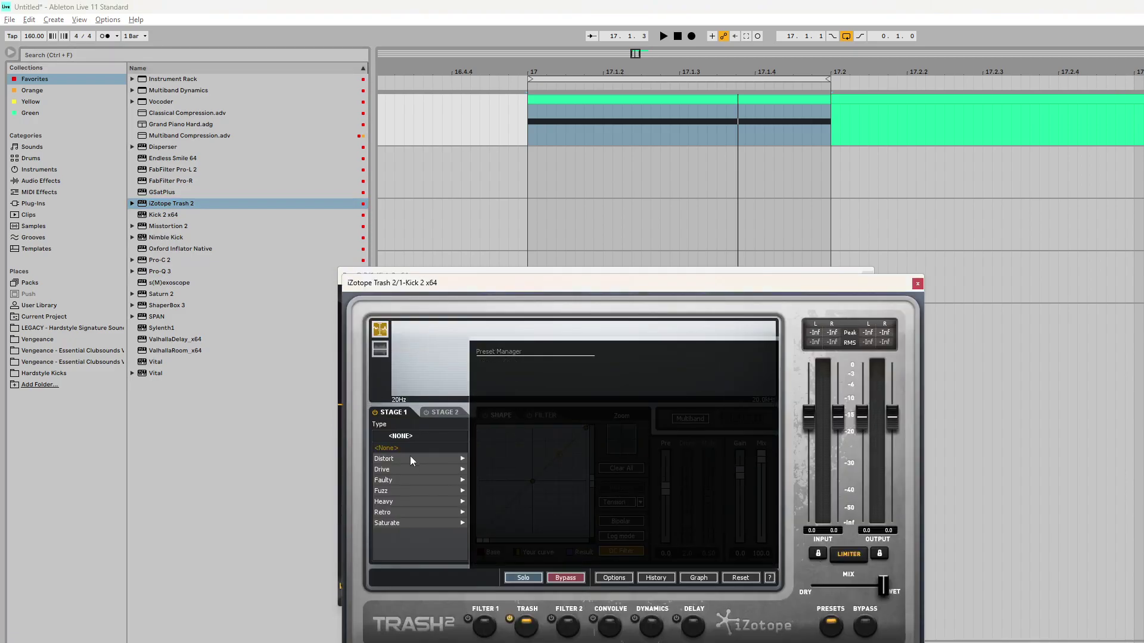
left_click(394, 460)
left_click(394, 480)
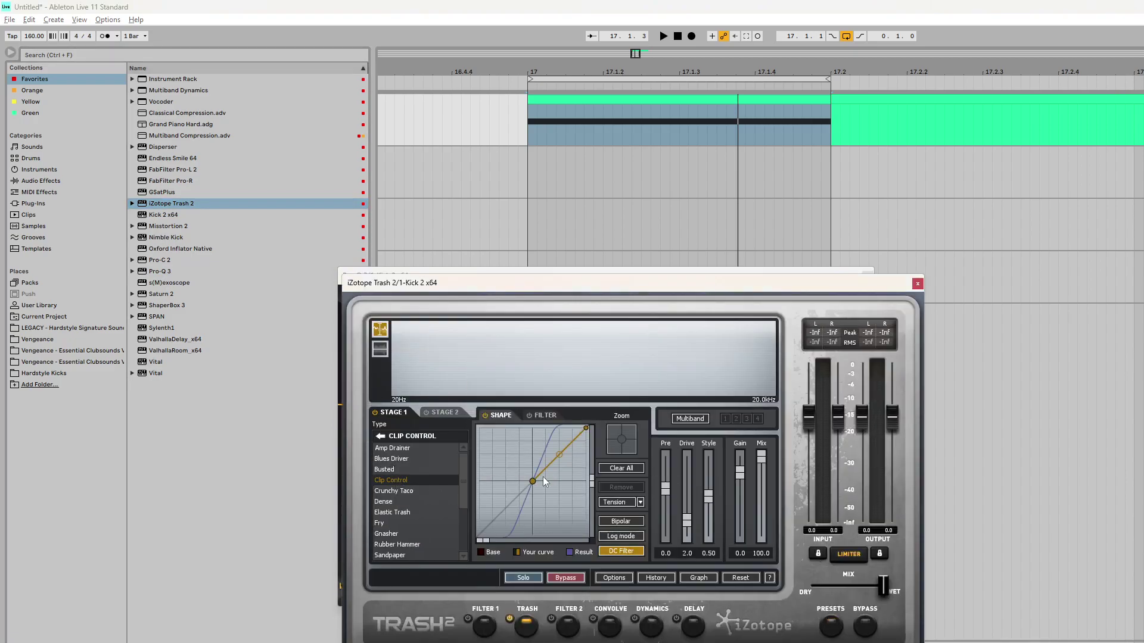
Bend Trash 2's shape curve into a steep clipping curve and lower its output to -8.1 dB.
left_click_drag(564, 459, 561, 425)
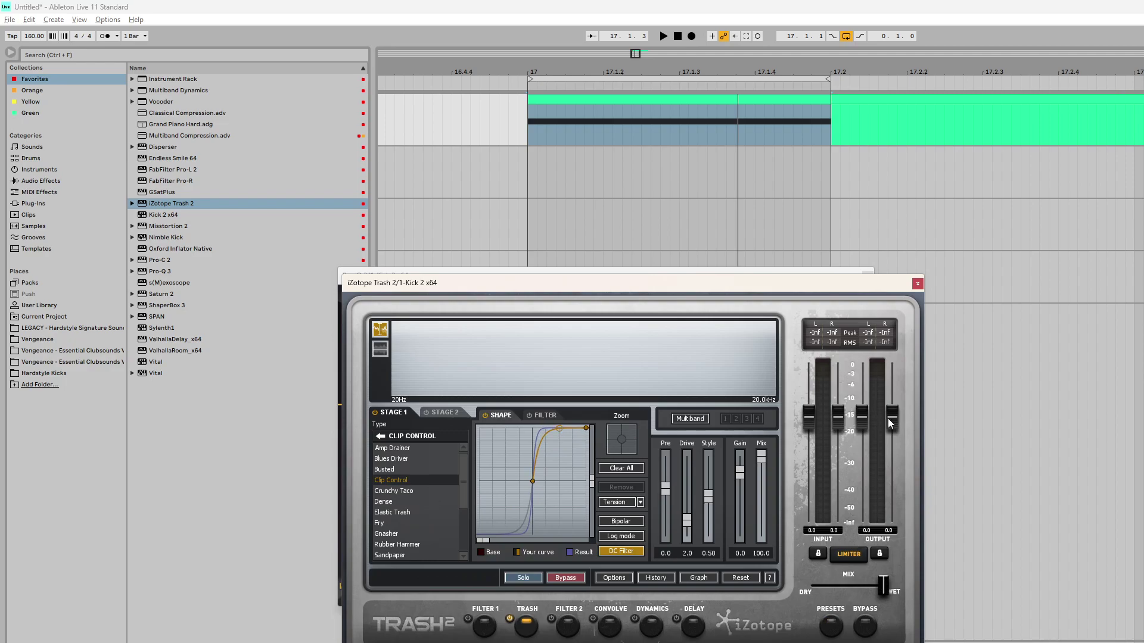
left_click_drag(860, 463, 861, 457)
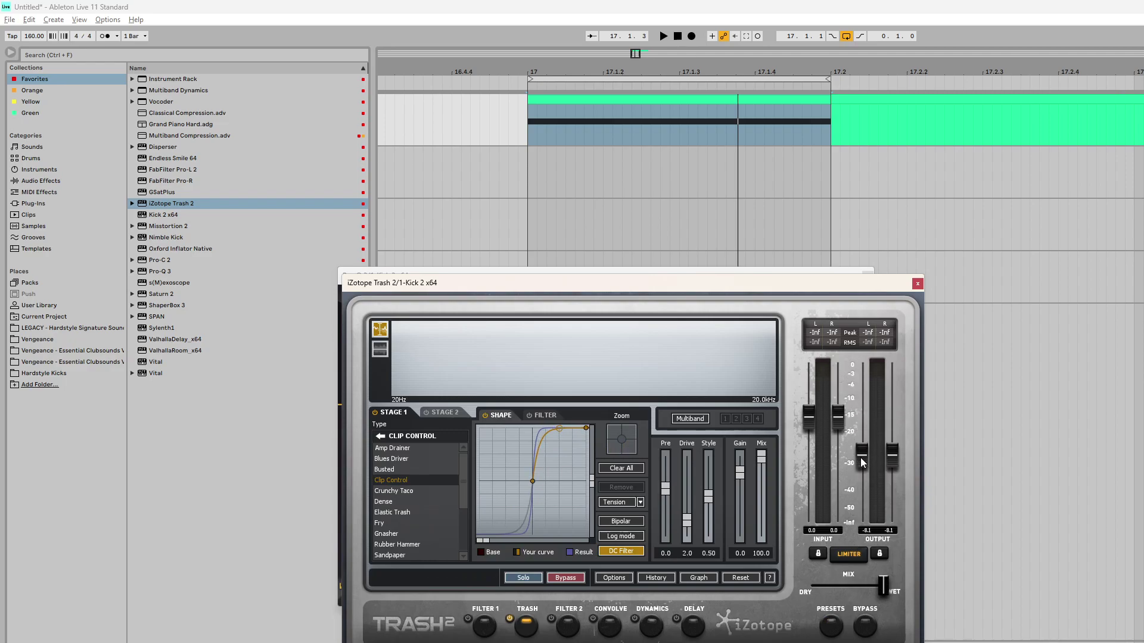
left_click(917, 284)
Add a 24 dB/oct bell band in Pro-Q 3 boosting about 28 dB at about 798 Hz.
left_click_drag(747, 279, 679, 200)
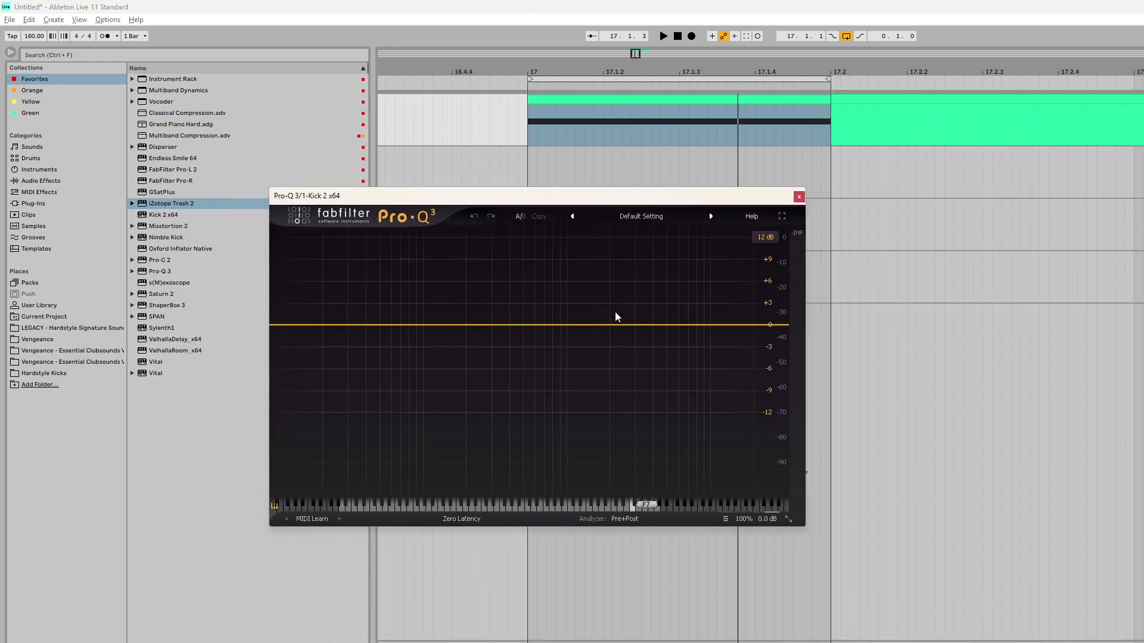
left_click_drag(545, 325, 541, 264)
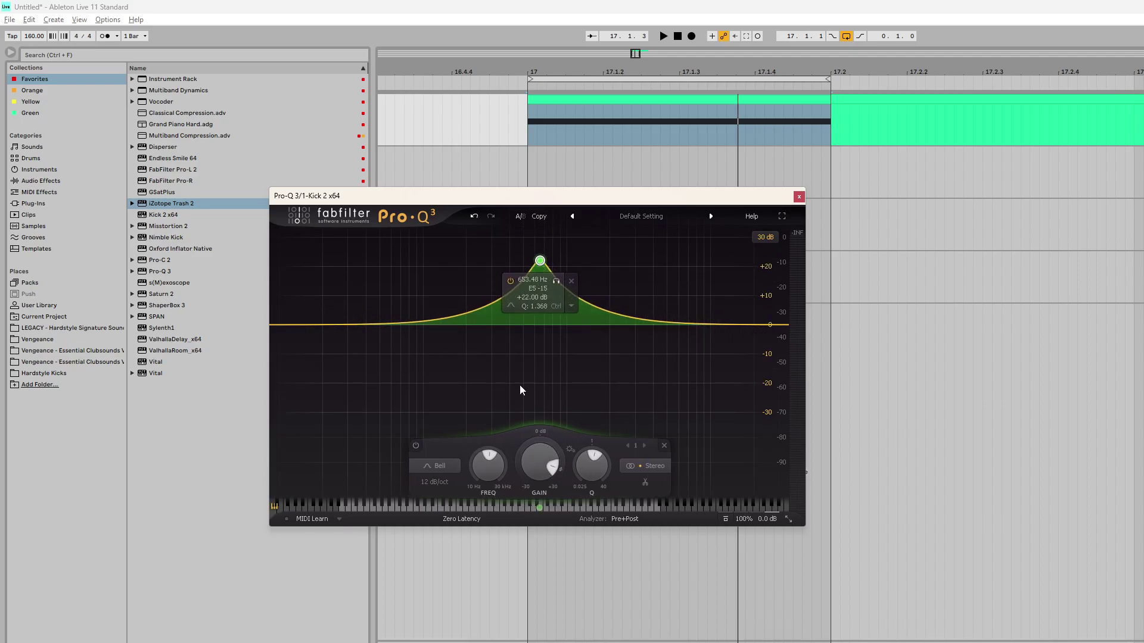
left_click(435, 481)
left_click(452, 510)
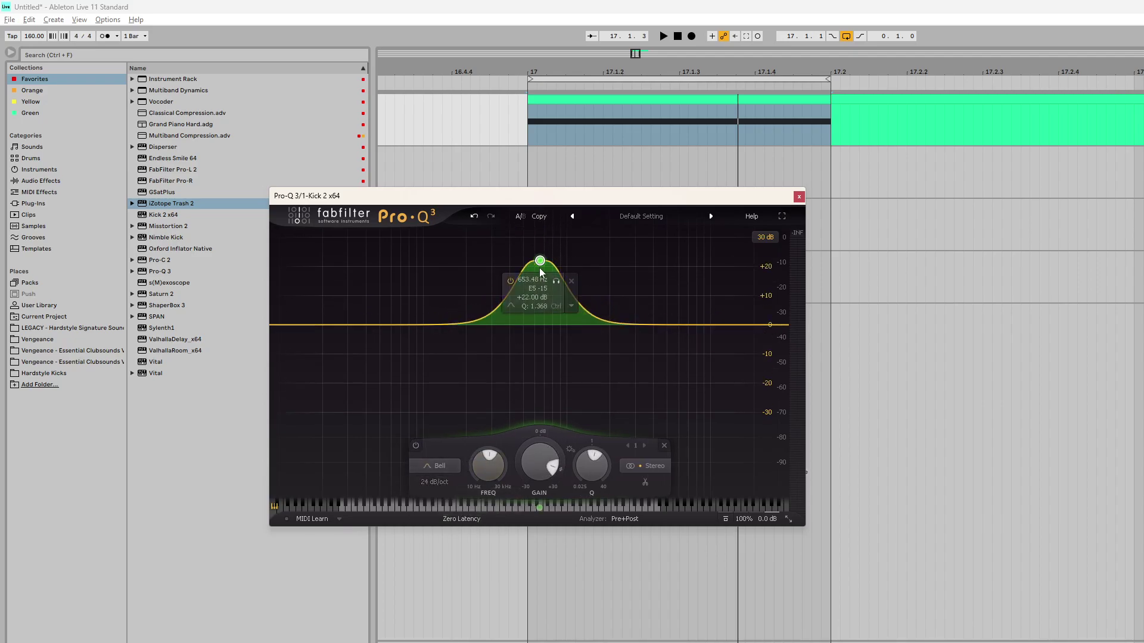
mouse_move(540, 260)
left_mouse_down()
mouse_move(535, 249)
mouse_move(552, 242)
left_mouse_up()
Stack another bell boost of about 17 dB at about 783 Hz under the main EQ peak.
double_click(552, 306)
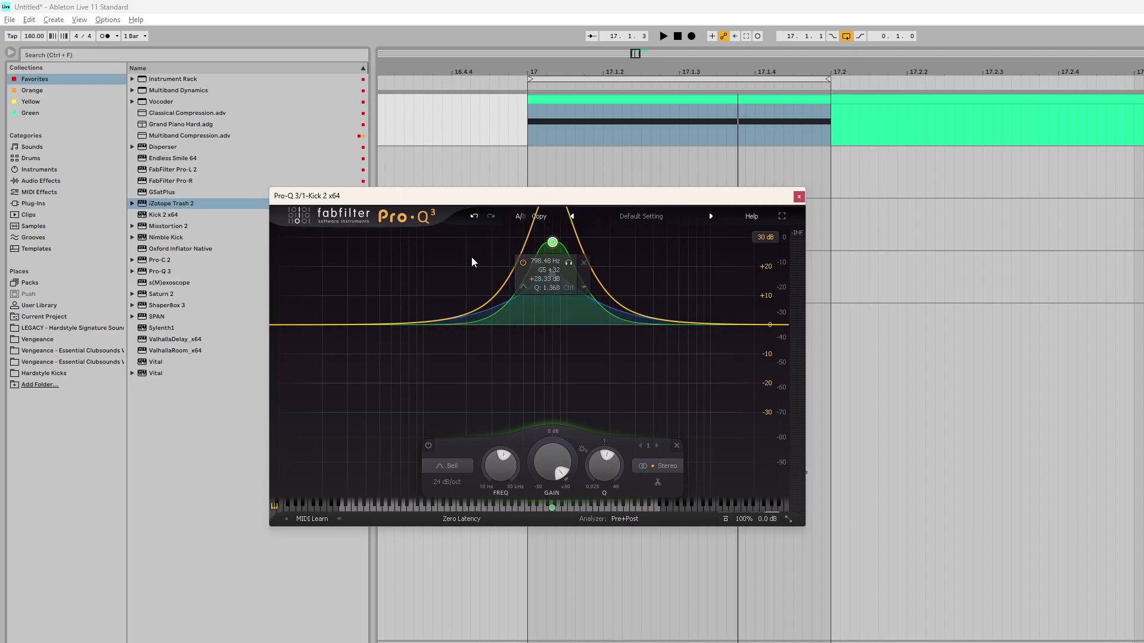
double_click(553, 285)
left_click_drag(552, 282, 550, 277)
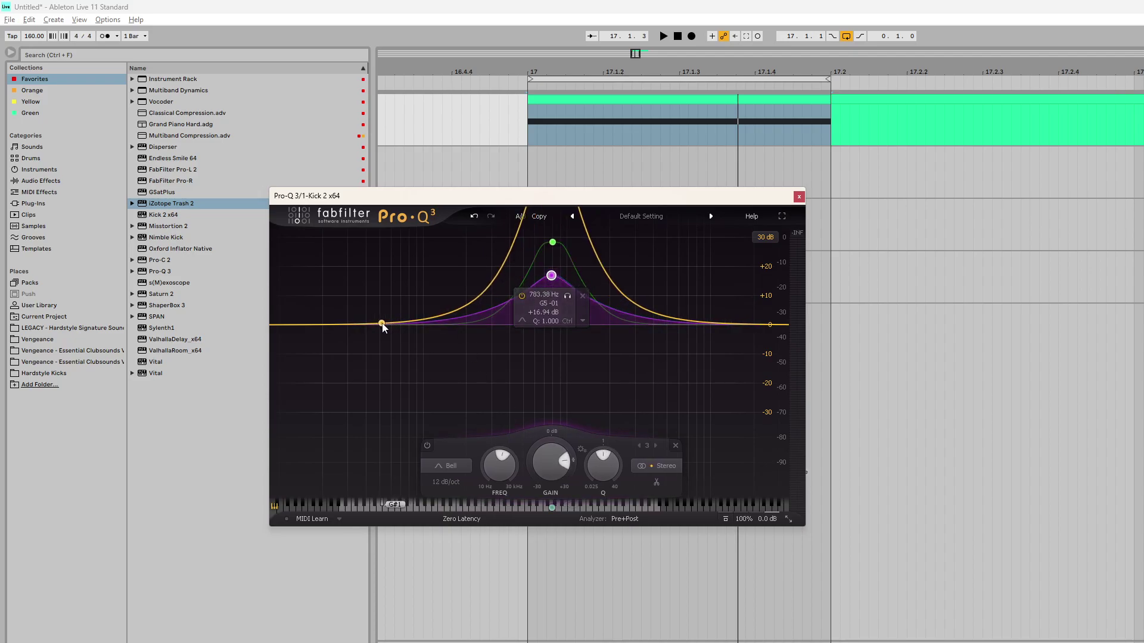
Cut narrow notches above the peak and at about 261 Hz, and add a low bell boost of about 3.7 dB near 58 Hz.
left_click_drag(673, 321, 651, 386)
scroll(662, 360, "up", 10)
left_click_drag(446, 322, 483, 391)
scroll(457, 373, "up", 8)
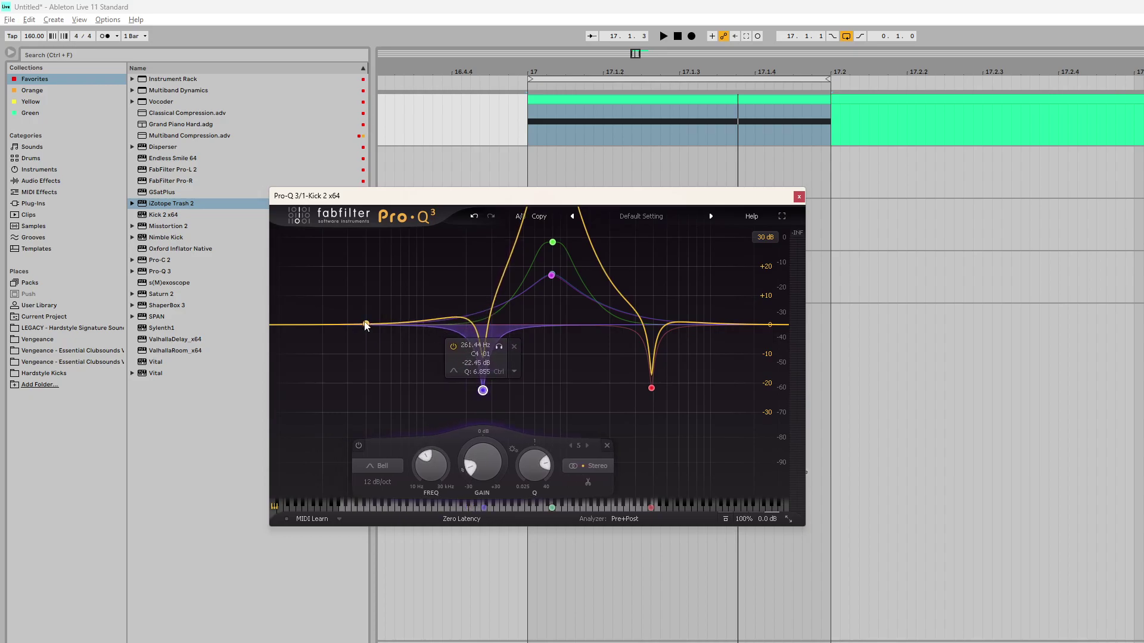
left_click_drag(367, 326, 391, 320)
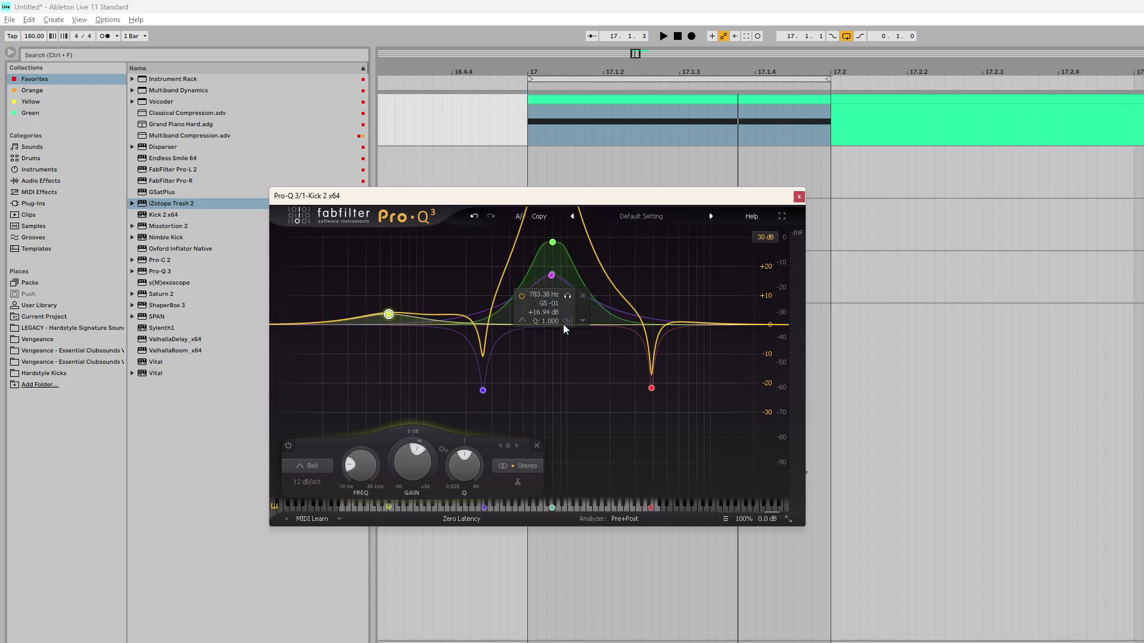
Move the stacked boost bands together to about 1457 Hz with up to +30 dB gain and audition the loop.
left_click(546, 344)
key("space")
left_click_drag(579, 391, 501, 189)
key("space")
left_click_drag(553, 250, 590, 234)
key("space")
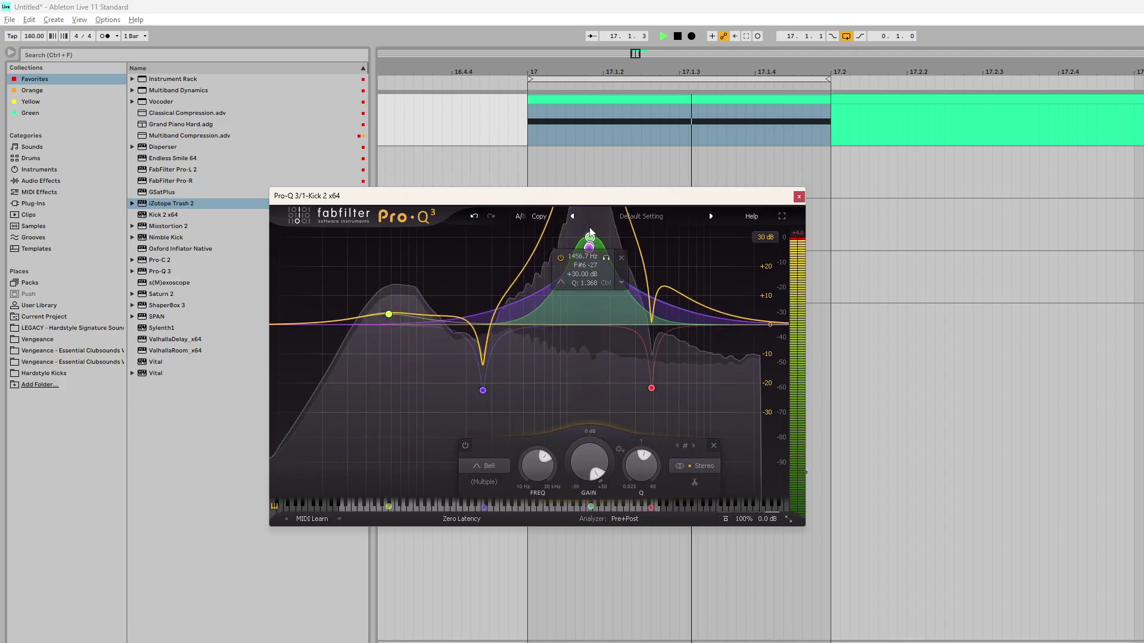
key("space")
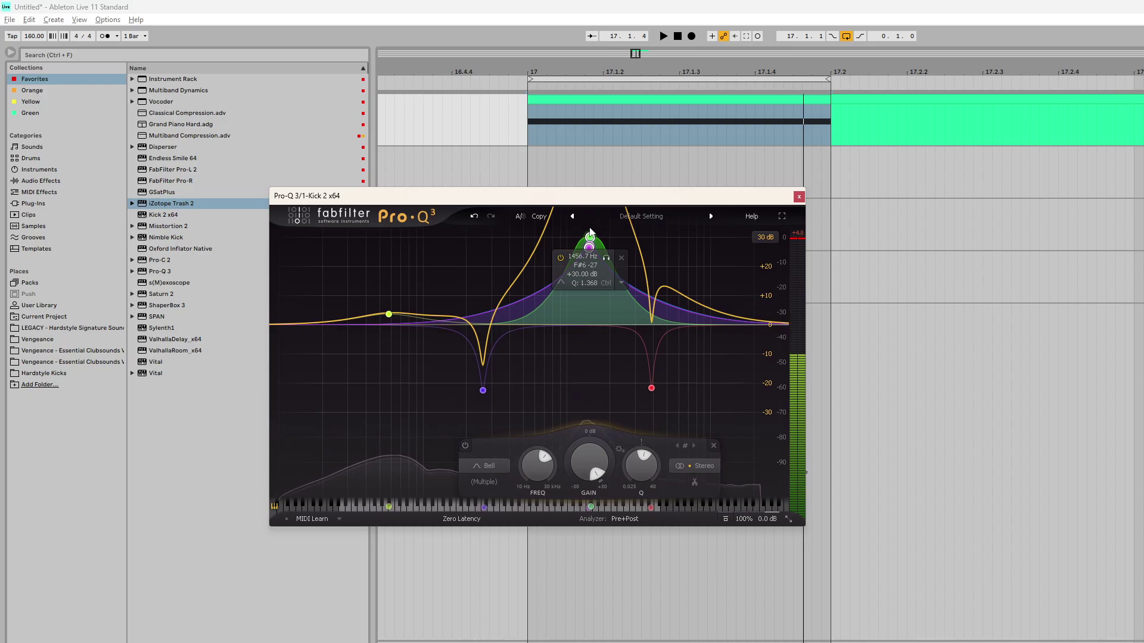
Shift the stacked boost bands down to about 1215 Hz at +30 dB and audition the loop.
left_click_drag(590, 231, 578, 210)
key("space")
key("space")
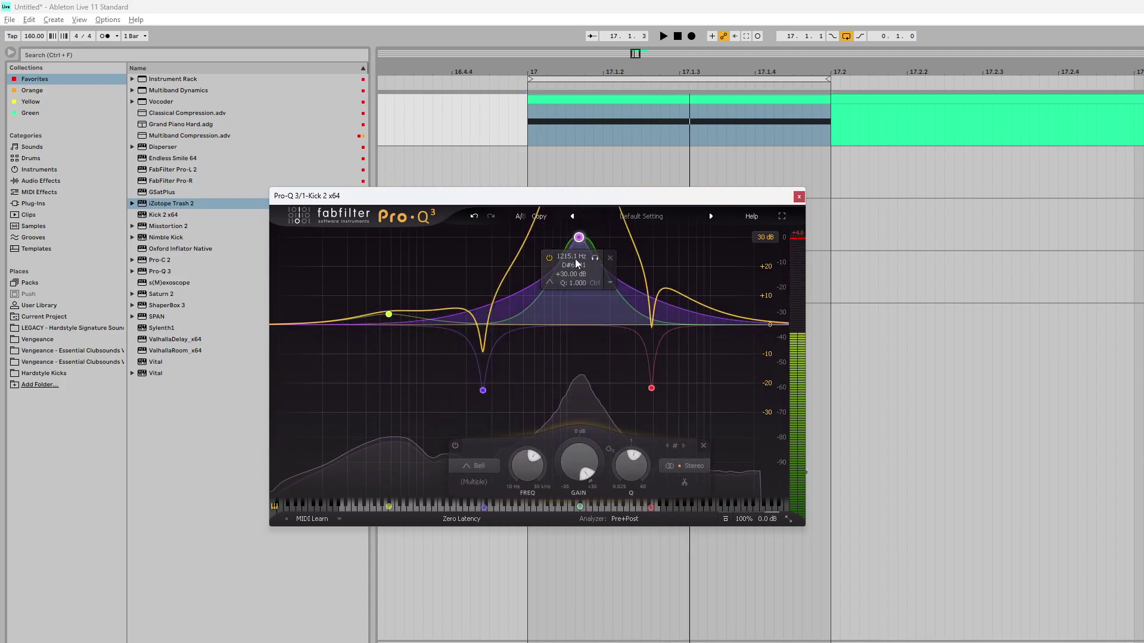
Try an extra bell boost of about 16.7 dB near 1192 Hz under the peak, then delete it after auditioning.
double_click(575, 316)
left_click_drag(575, 316, 577, 277)
key("space")
key("space")
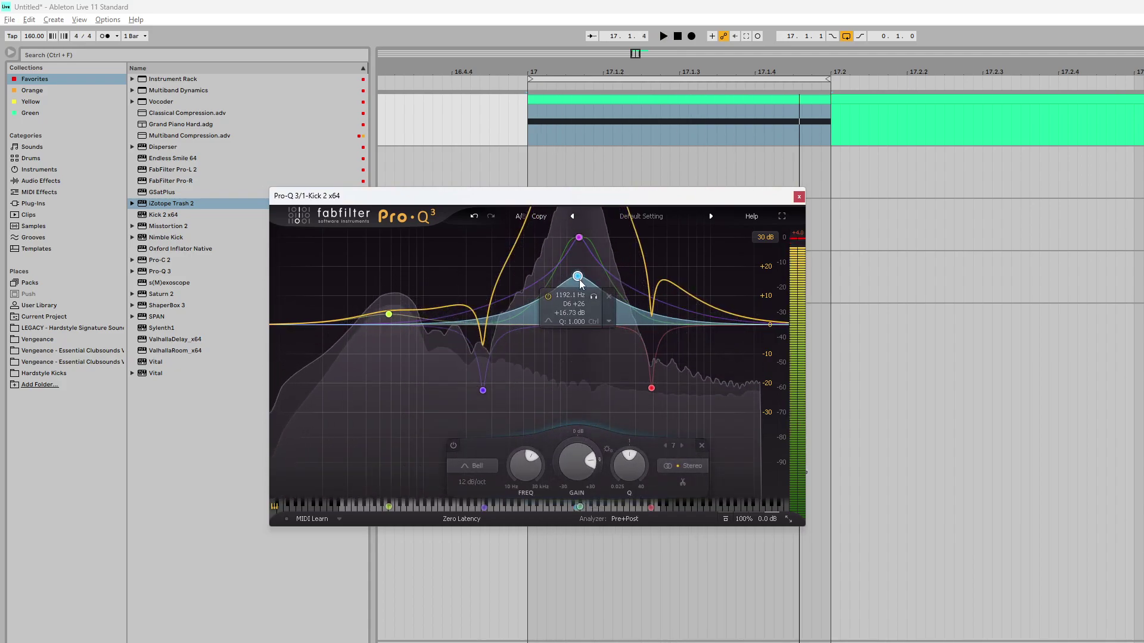
left_click(608, 297)
Fine-tune the width of the stacked boost bands, setting the wider bell to a Q of about 1.15, while auditioning the loop.
left_click_drag(593, 340, 553, 216)
scroll(579, 239, "down", 1)
scroll(578, 239, "up", 3)
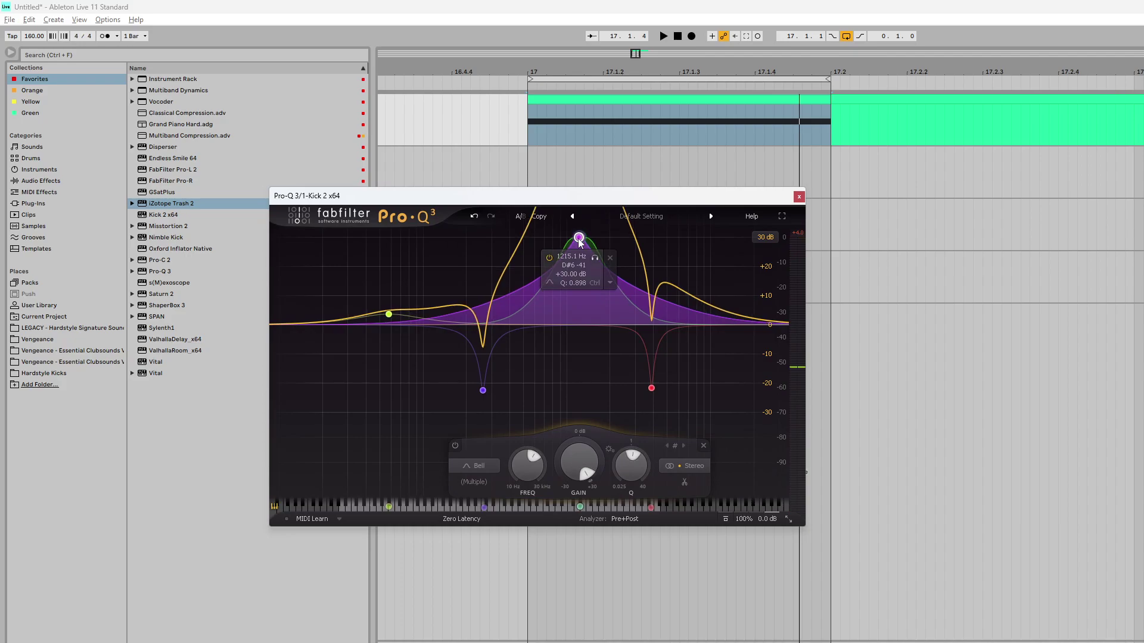
mouse_move(579, 239)
left_mouse_down()
mouse_move(569, 238)
mouse_move(579, 238)
left_mouse_up()
key("space")
key("space")
scroll(578, 237, "down", 1)
scroll(577, 237, "down", 3)
key("space")
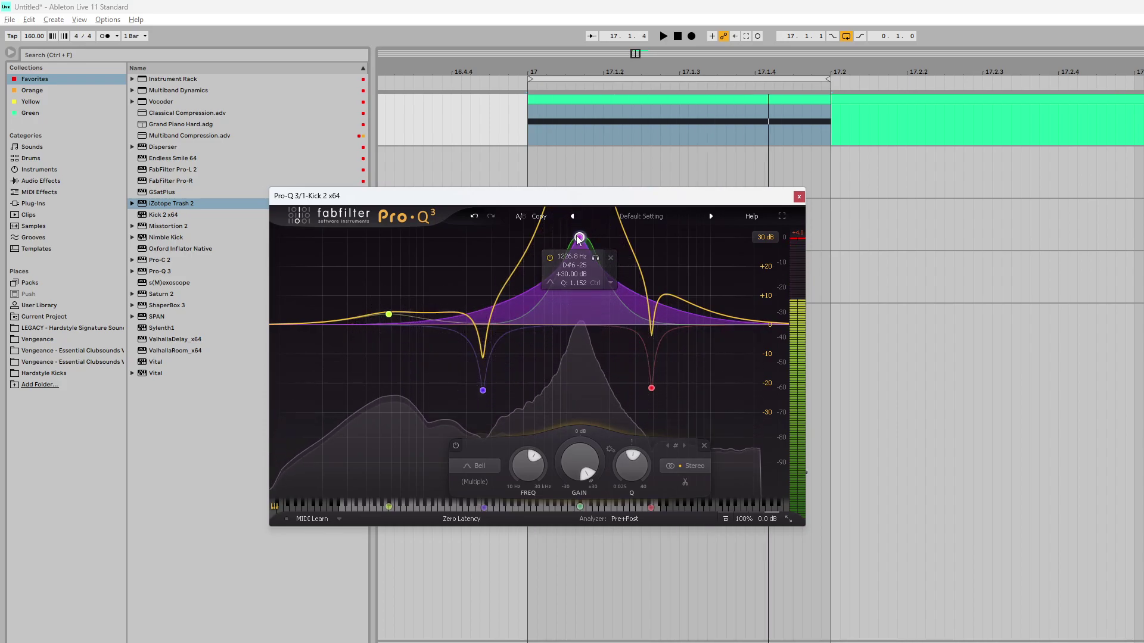
Move the stacked peak to about 1204 Hz, audition it, and shift the lower notch closer to the peak.
left_click_drag(577, 237, 582, 245)
scroll(576, 238, "up", 3)
key("space")
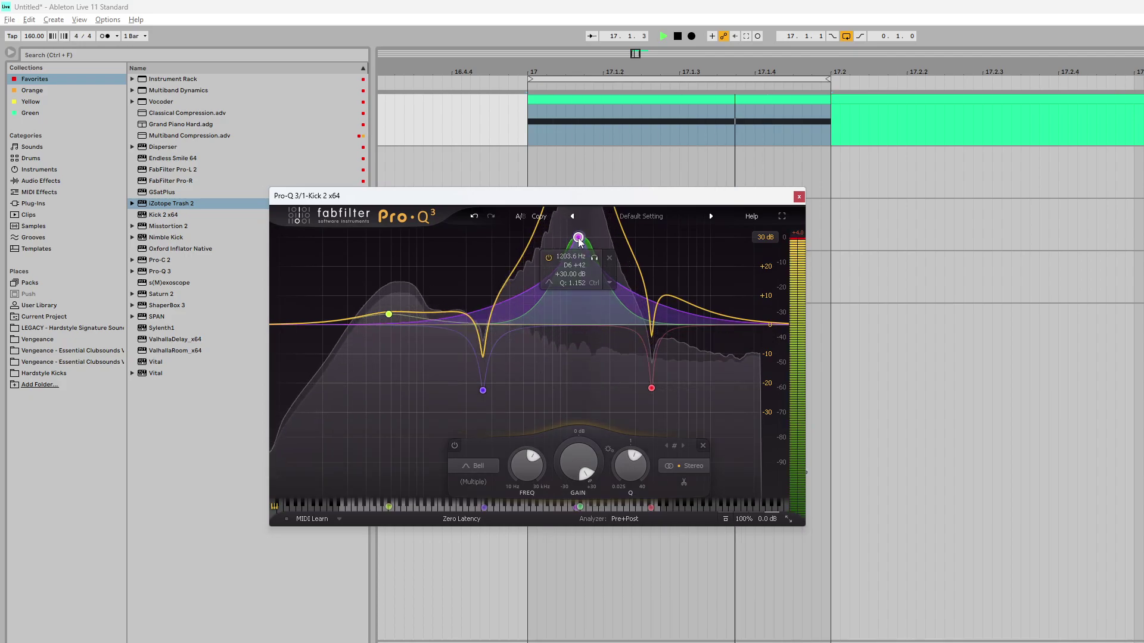
key("space")
left_click_drag(483, 390, 500, 395)
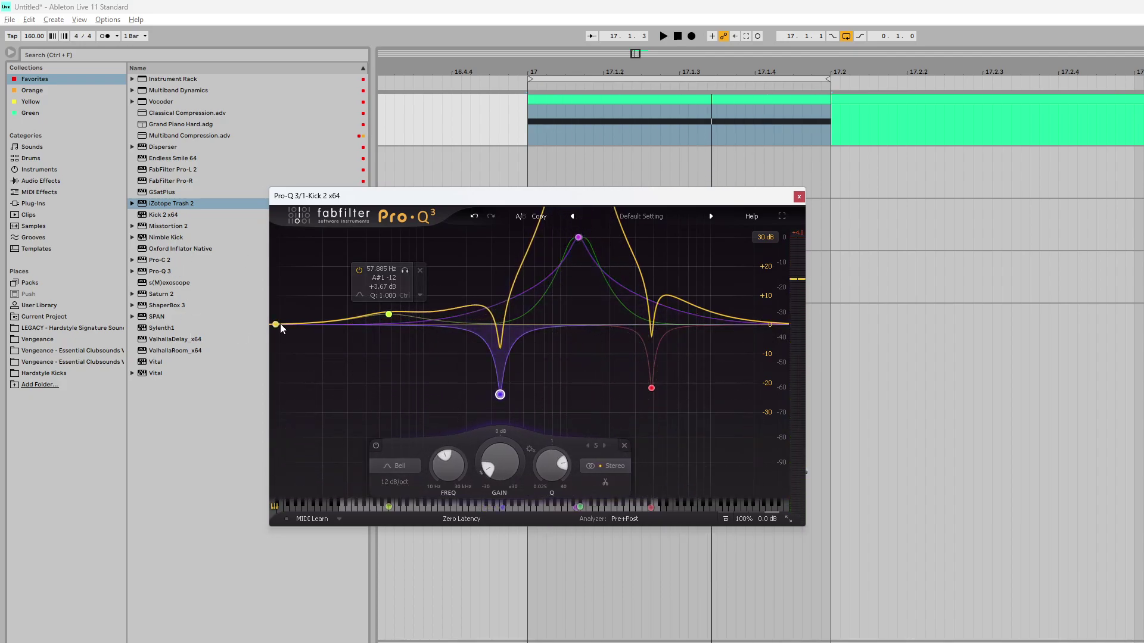
Add Disperser to the kick track and set its frequency to about 1.23 kHz to match the EQ peak.
left_click_drag(318, 199, 448, 134)
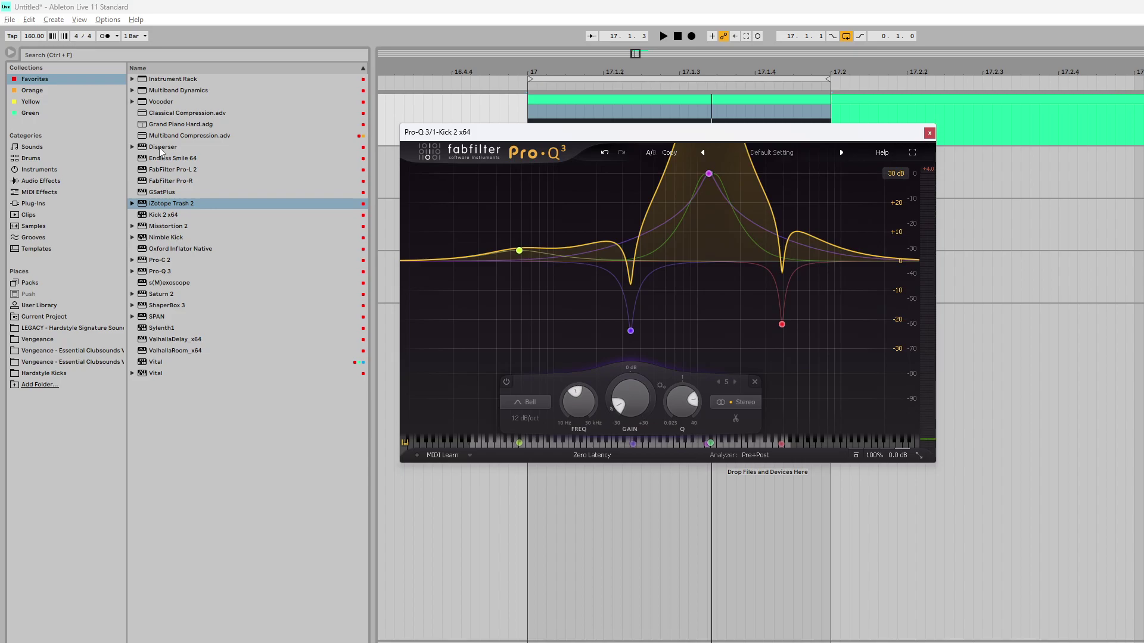
left_click_drag(161, 152, 299, 507)
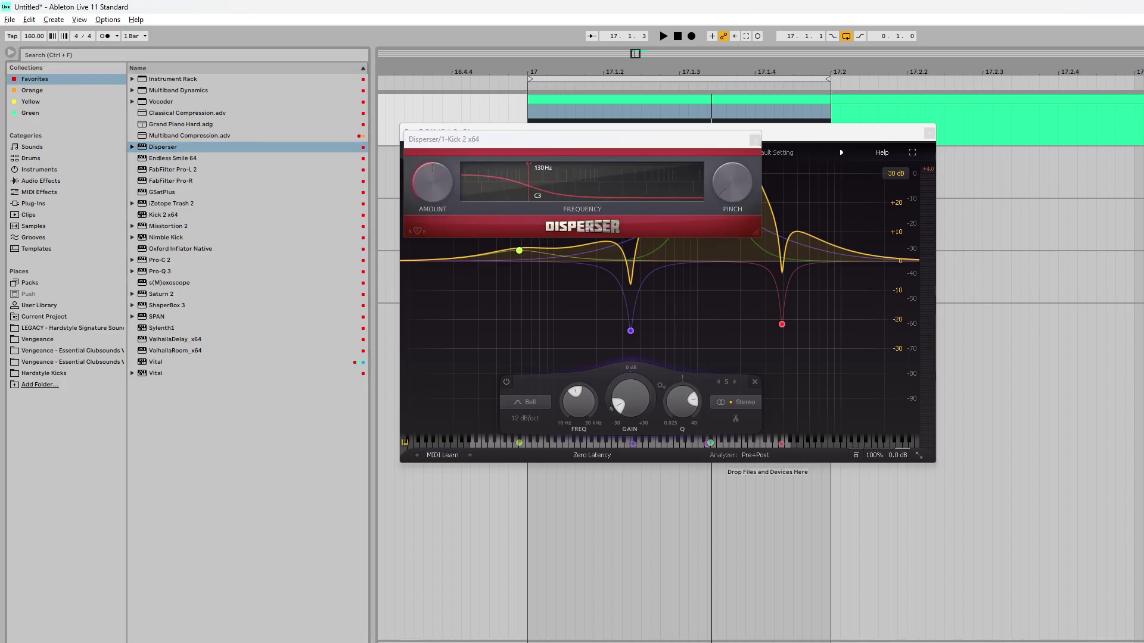
left_click_drag(552, 144, 547, 444)
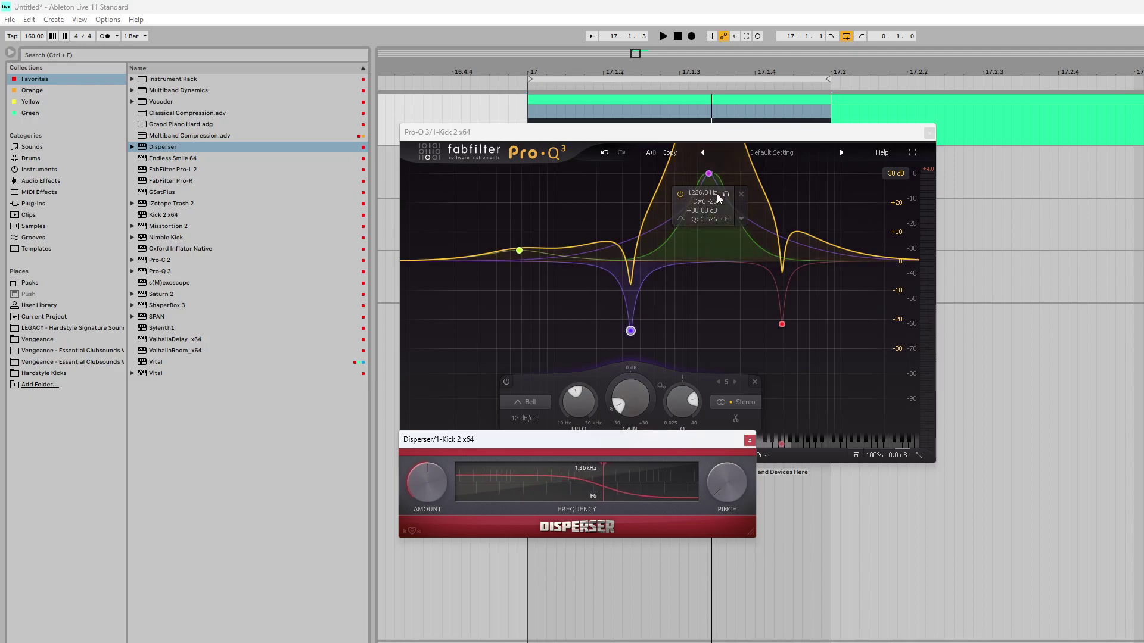
left_click_drag(595, 481, 604, 481)
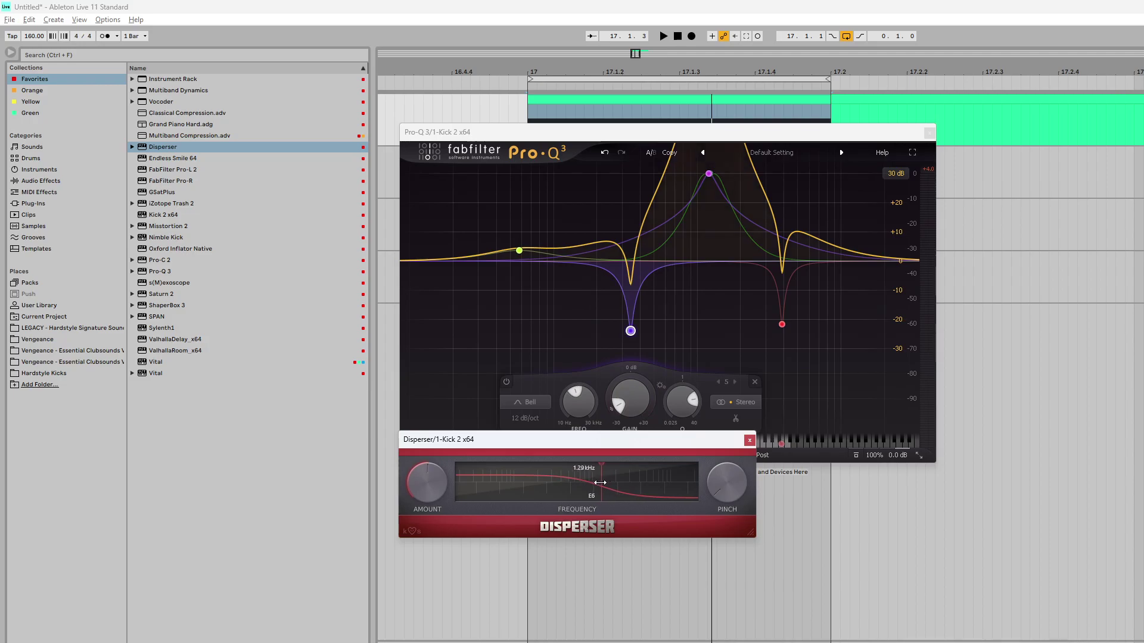
mouse_move(711, 197)
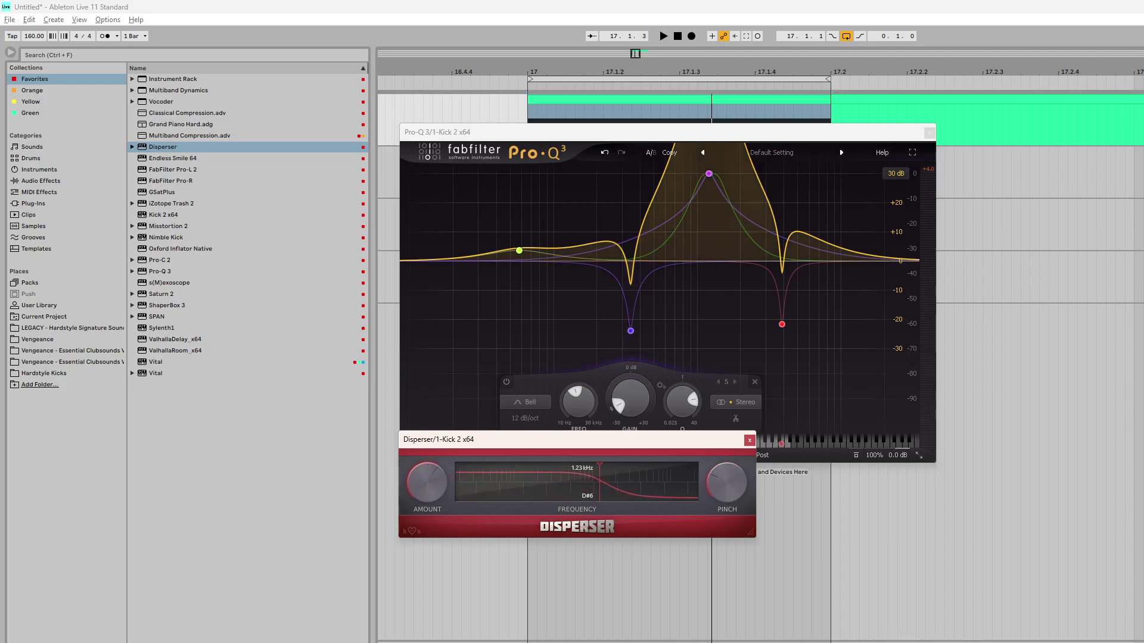
Audition the kick through Disperser and raise its frequency to 1.60 kHz.
key("space")
mouse_move(623, 485)
left_mouse_down()
mouse_move(488, 483)
mouse_move(626, 473)
mouse_move(608, 472)
left_mouse_up()
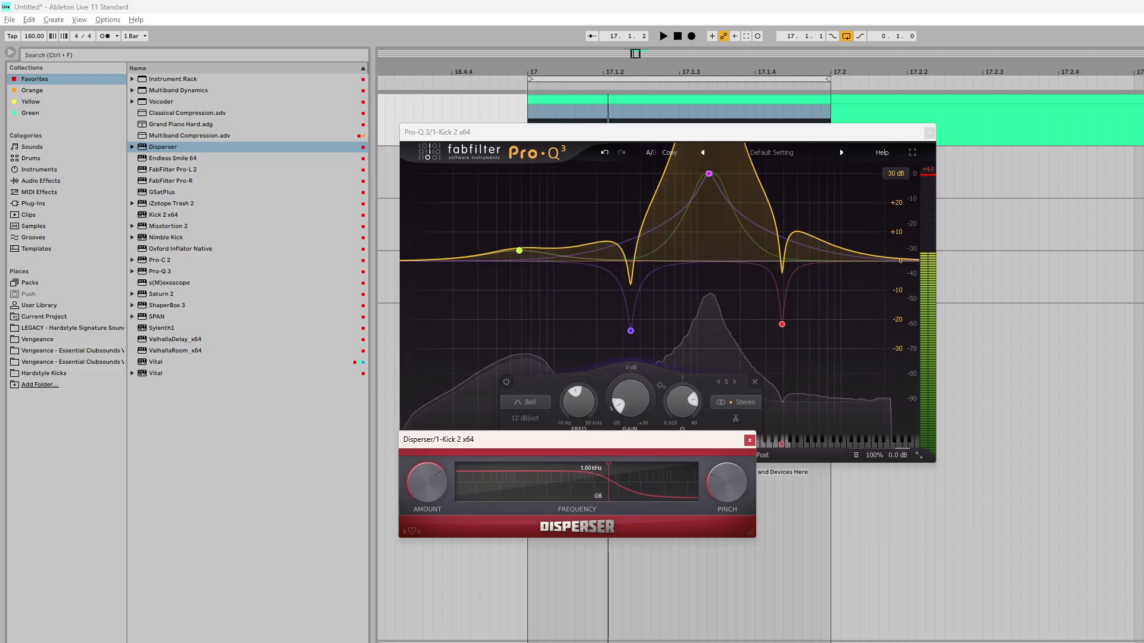
key("space")
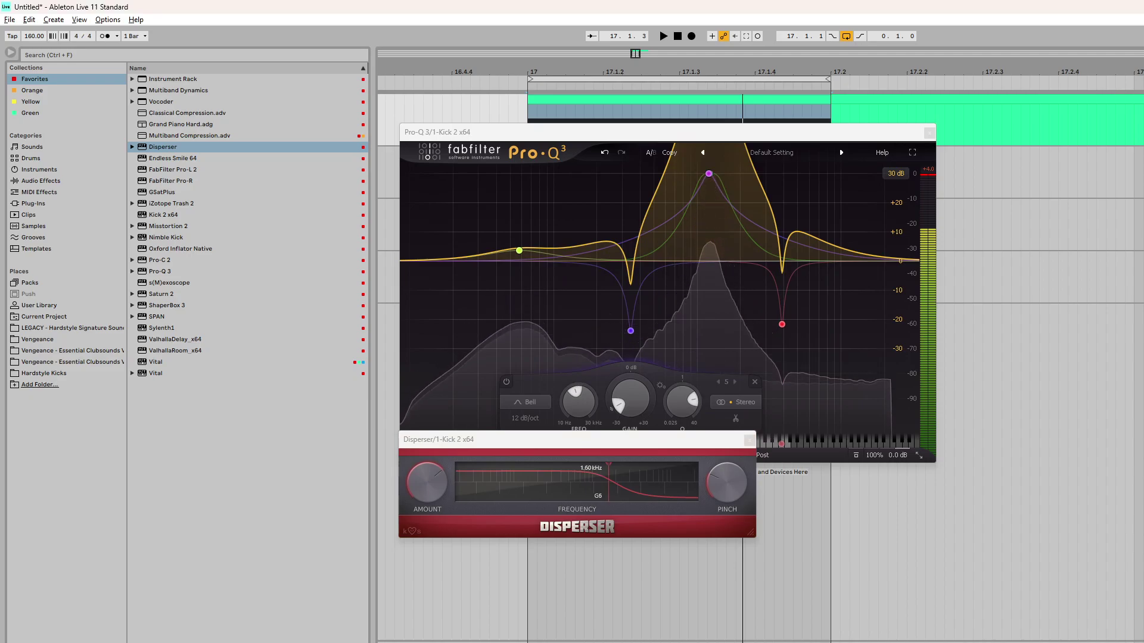
key("space")
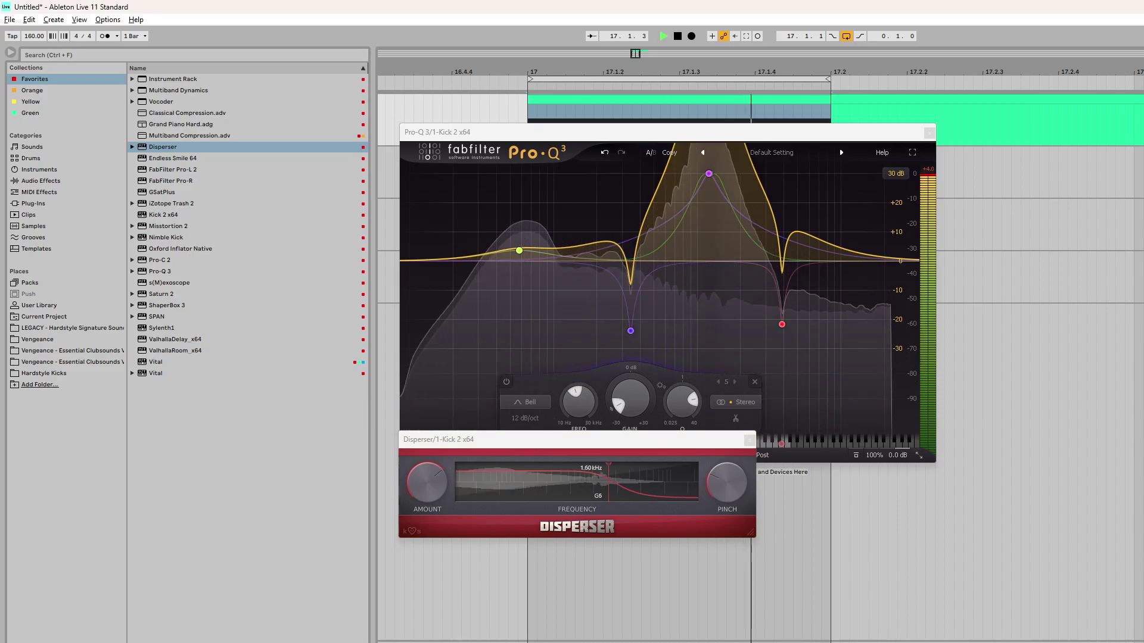
Lower Disperser's frequency to 864 Hz and shift the stacked EQ peak to about 1014 Hz, auditioning the loop.
left_click_drag(622, 472, 593, 471)
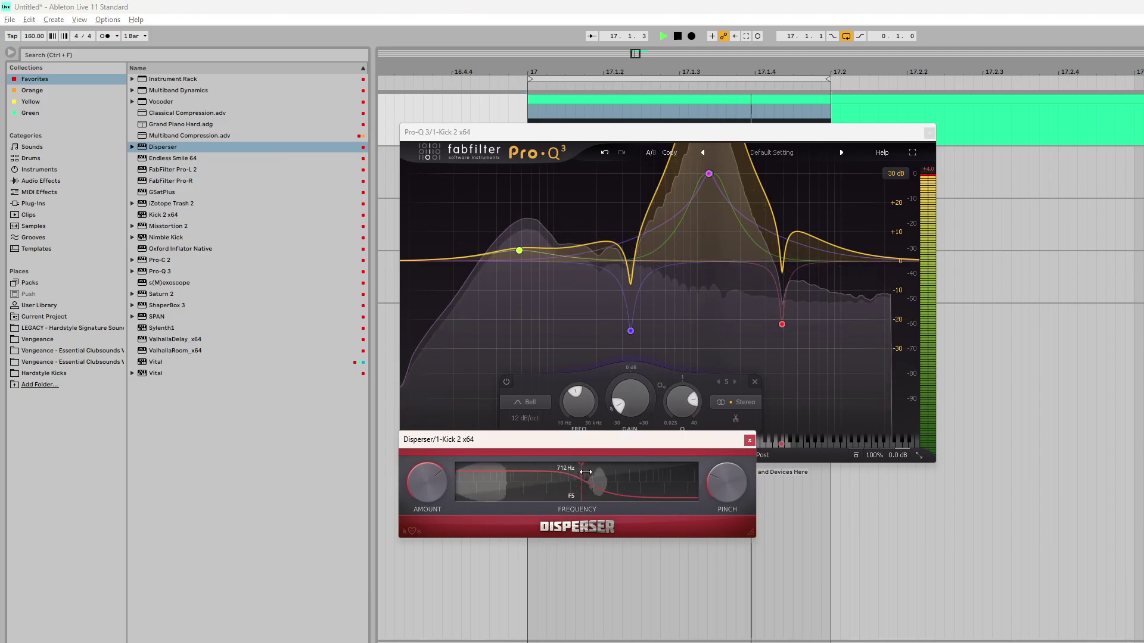
key("space")
left_click_drag(740, 298, 649, 121)
left_click_drag(708, 173, 698, 177)
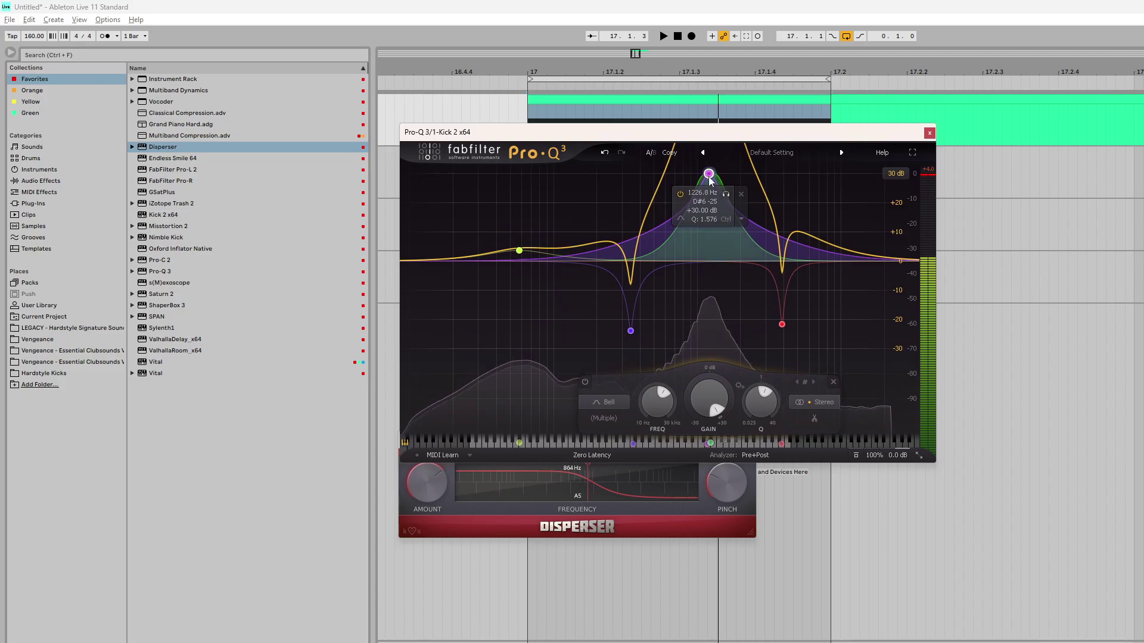
key("space")
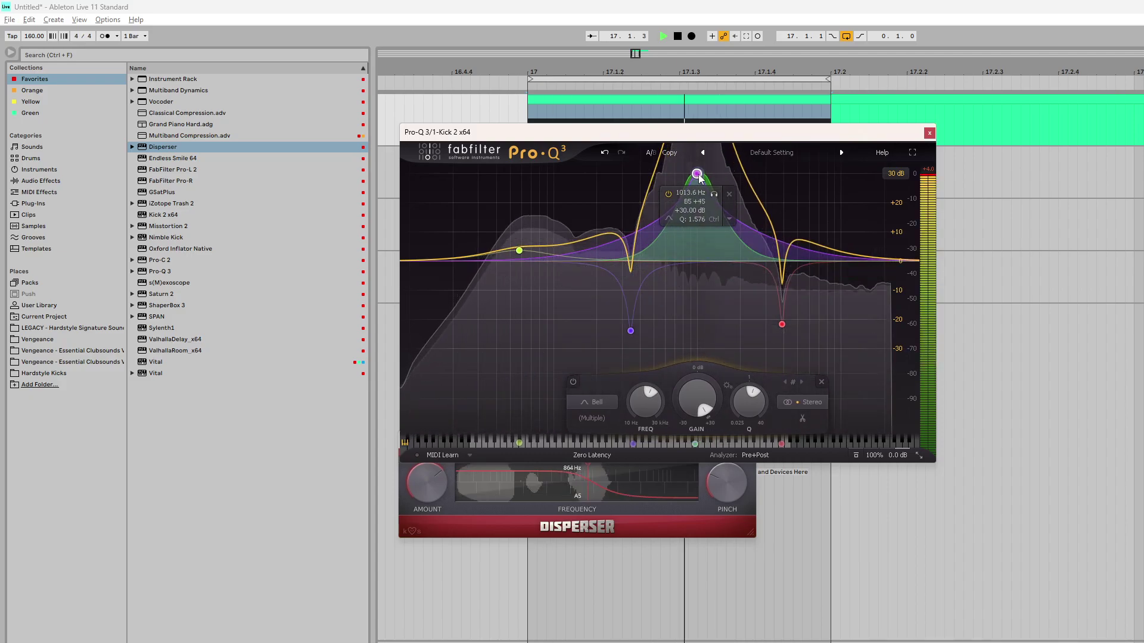
key("space")
Close the Pro-Q 3 and Disperser windows and freeze the kick track.
left_click(929, 132)
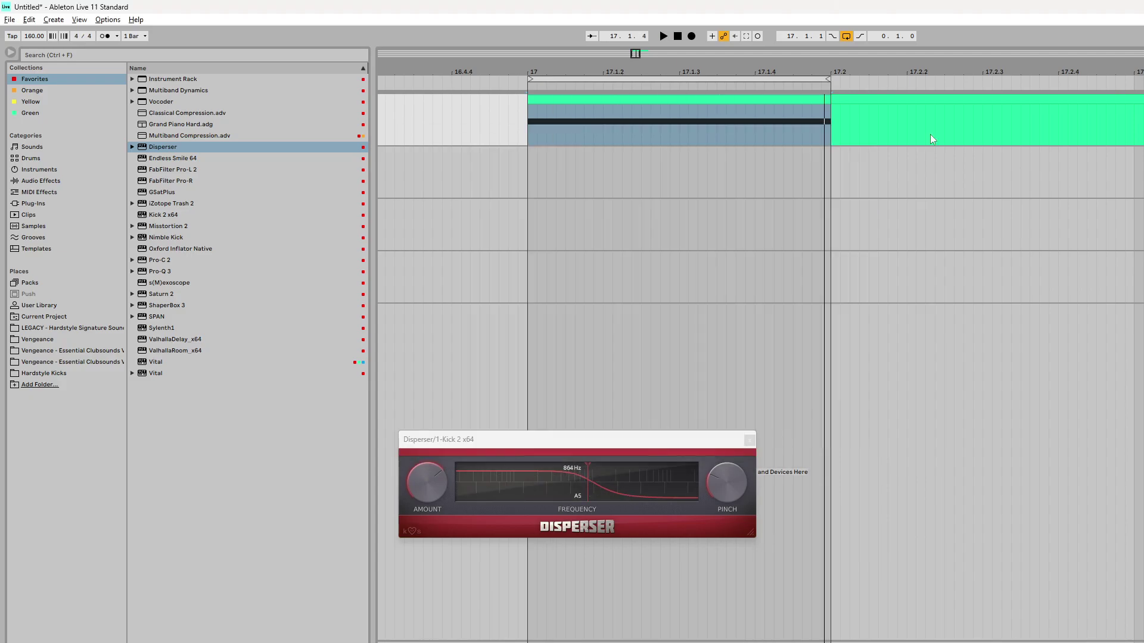
left_click(749, 441)
left_click(662, 95)
right_click(662, 95)
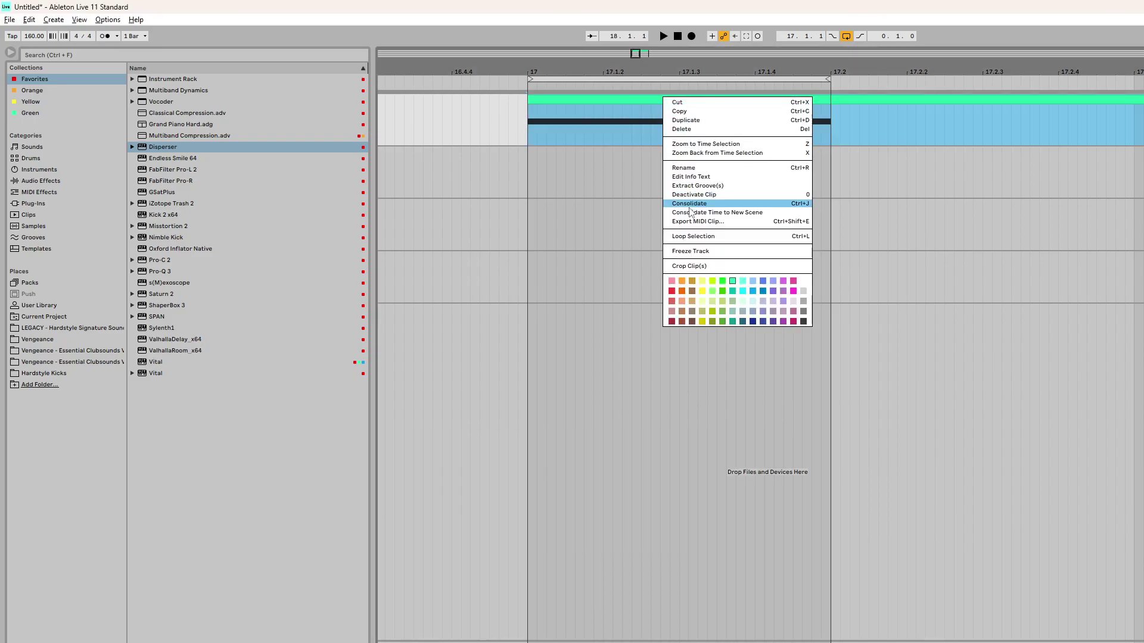
left_click(700, 253)
right_click(657, 98)
left_click(722, 255)
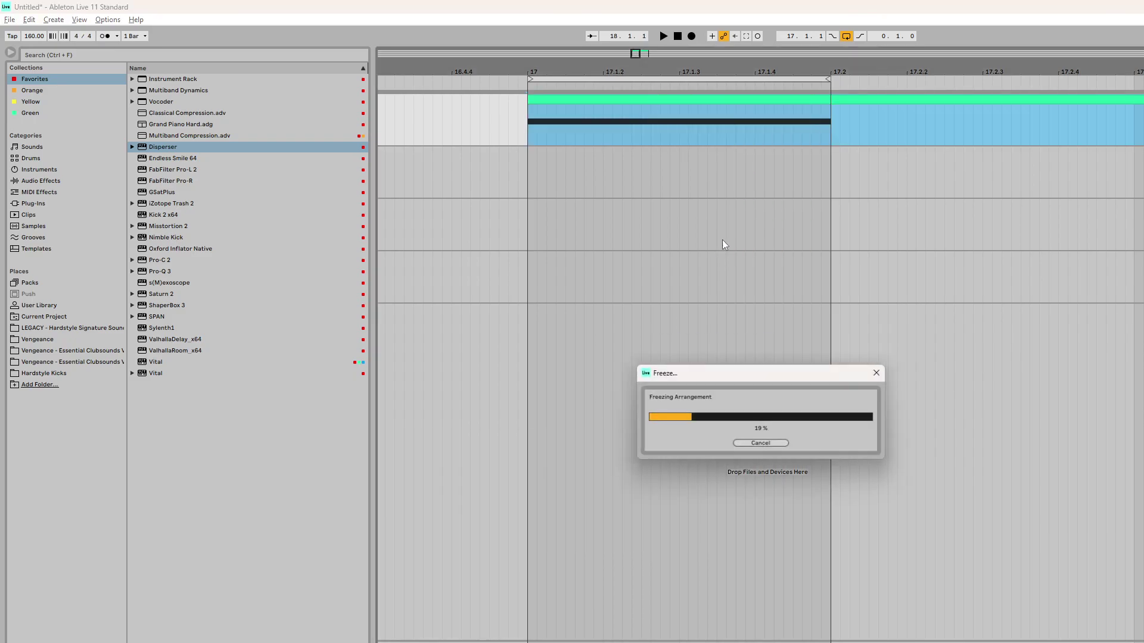
Copy the frozen kick clip onto an audio track as audio and enlarge that track to show the waveform.
left_click_drag(637, 116, 658, 225)
scroll(896, 330, "up", 5)
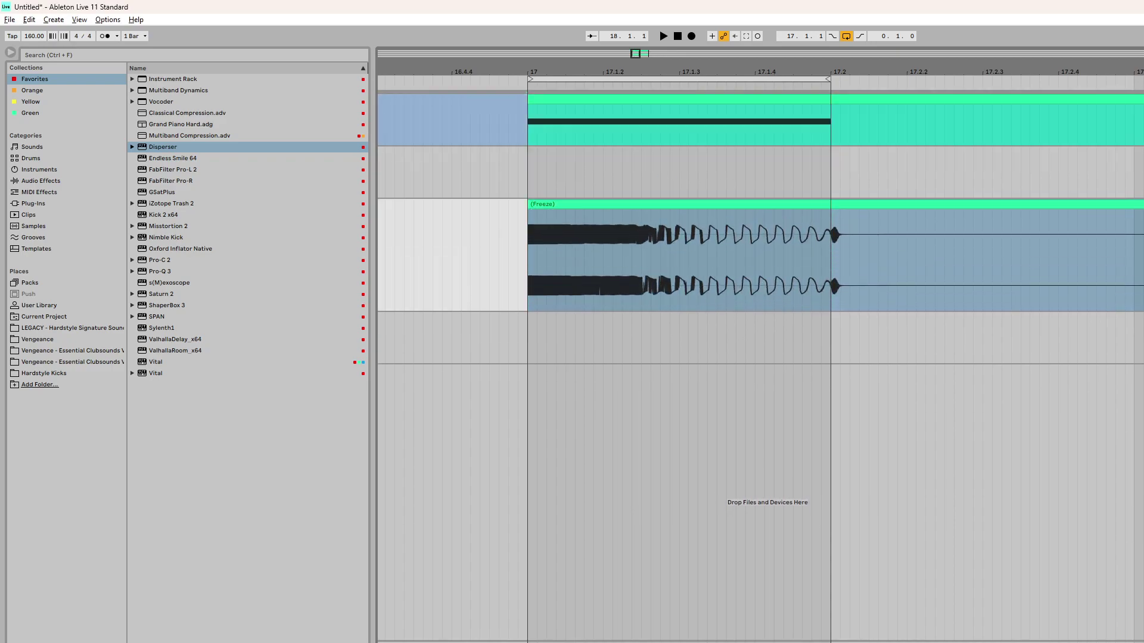
scroll(723, 326, "up", 3)
scroll(731, 321, "down", 3)
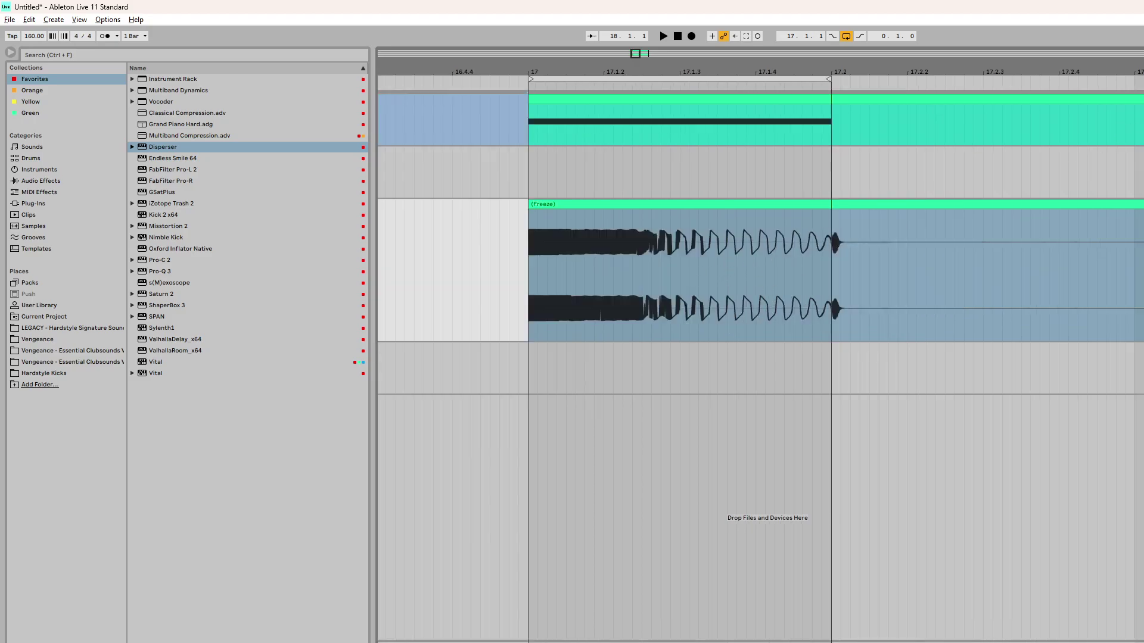
Split the rendered kick clip just before 17.1.3 and move the tail onto its own track directly below.
left_click(679, 307)
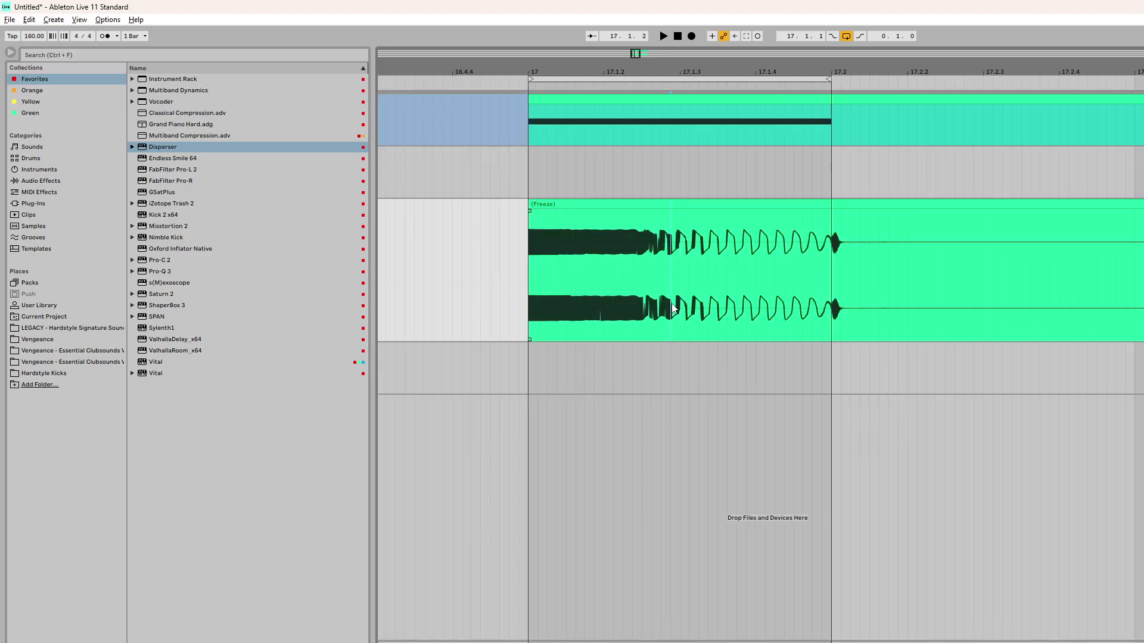
left_click(700, 222)
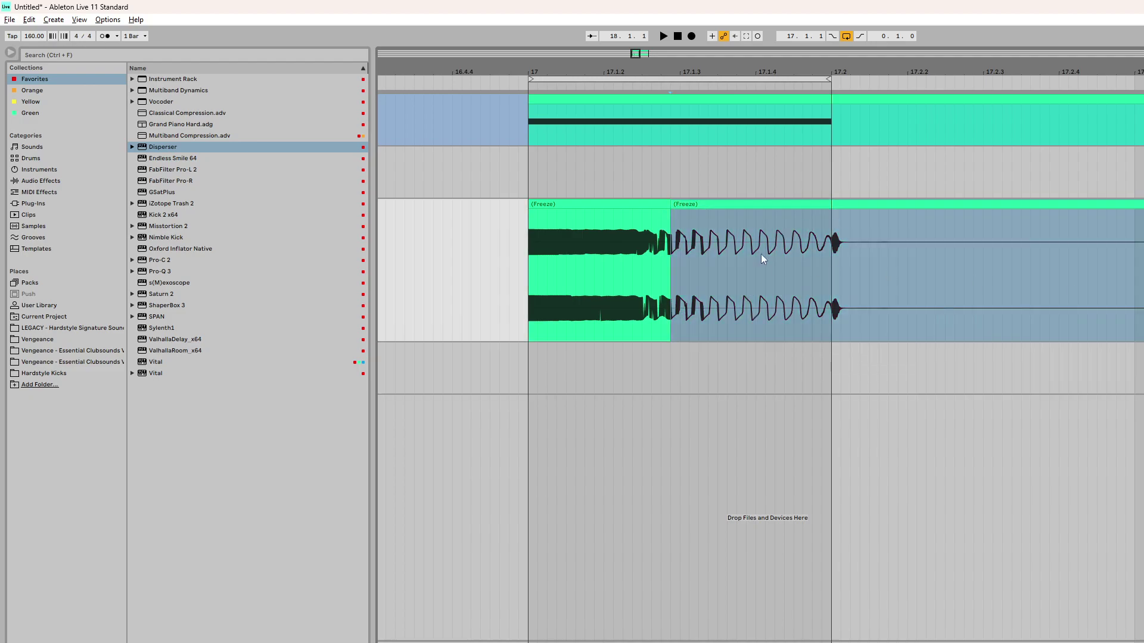
mouse_move(741, 209)
left_mouse_down()
mouse_move(753, 293)
mouse_move(737, 353)
left_mouse_up()
scroll(610, 335, "up", 2, "ctrl")
scroll(610, 335, "down", 2, "ctrl")
Add Saturn 2 and s(M)exoscope to the track with the first part of the kick and arrange their windows side by side.
left_click(598, 209)
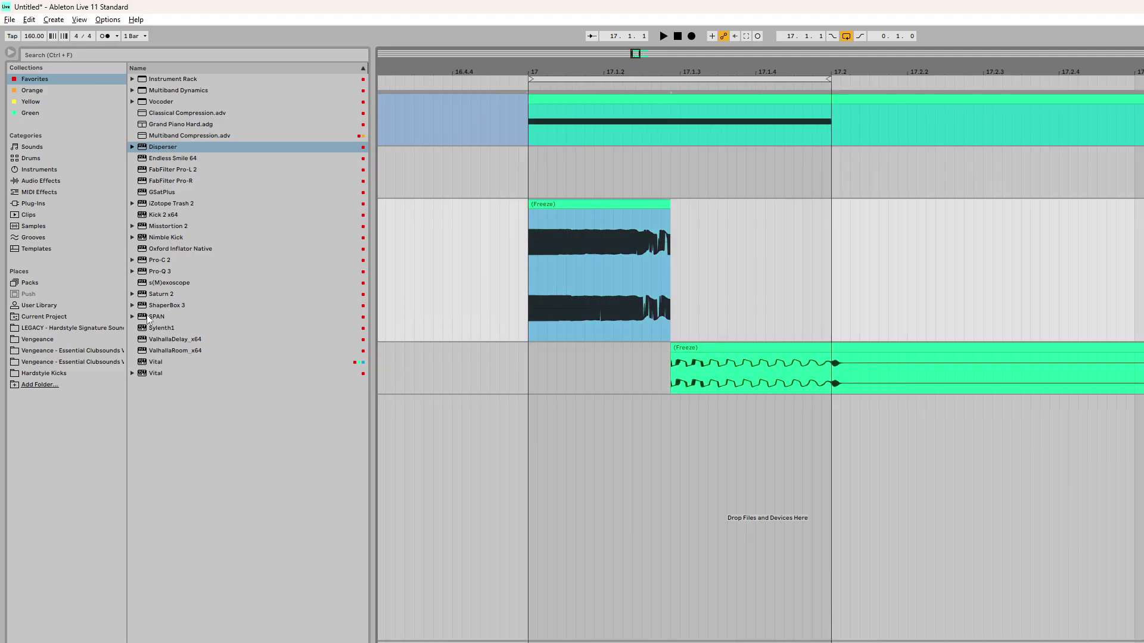
left_click_drag(162, 298, 610, 270)
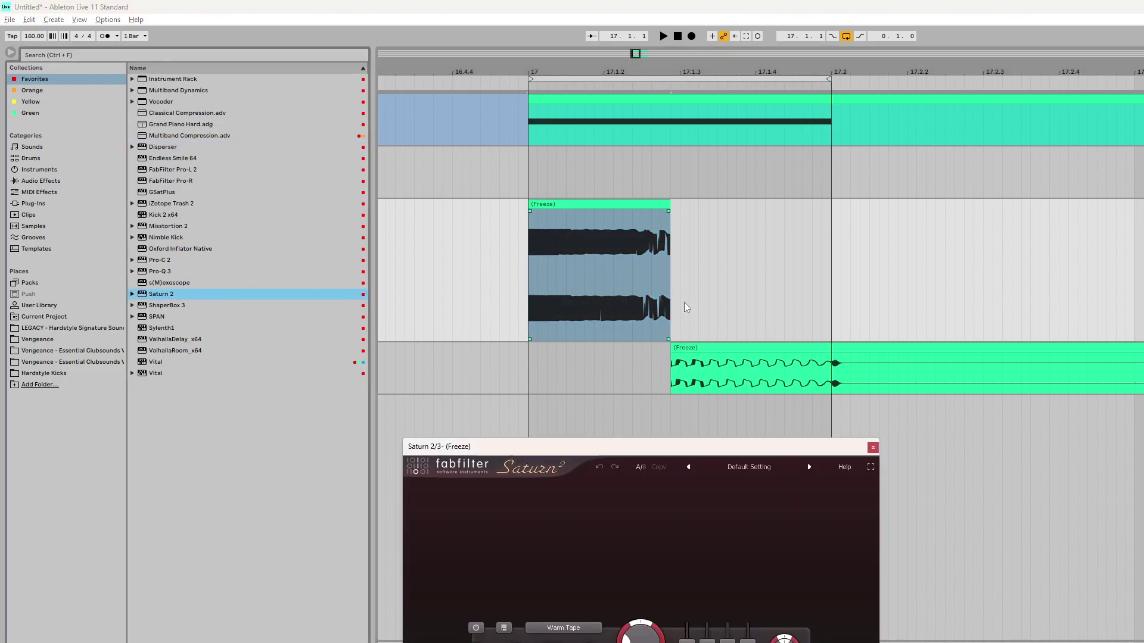
left_click_drag(677, 454, 740, 239)
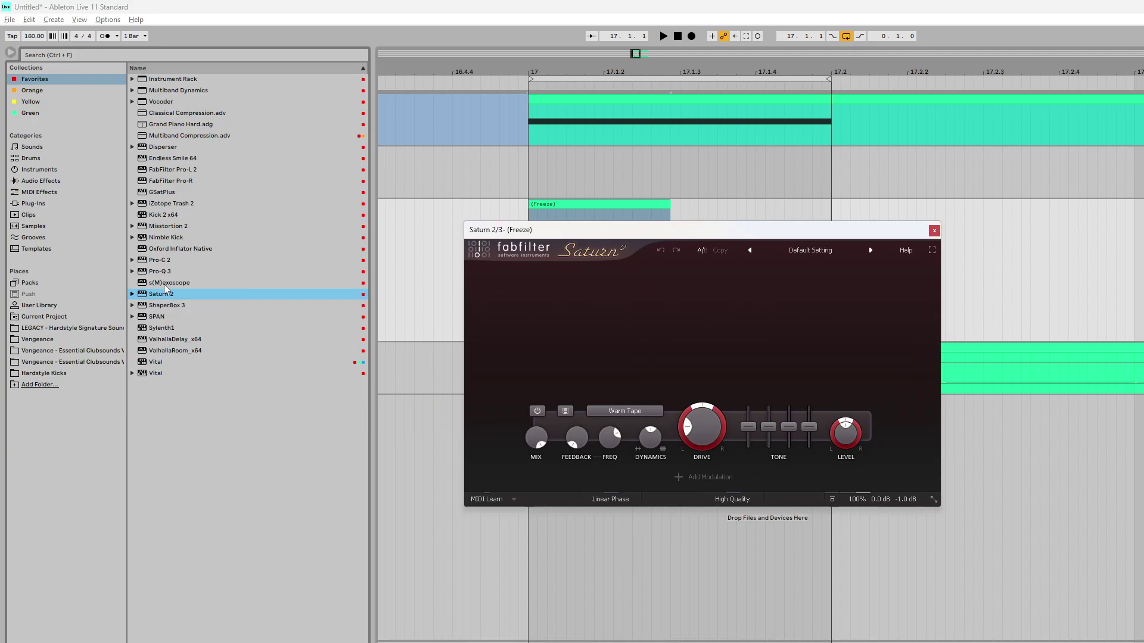
left_click_drag(164, 284, 299, 642)
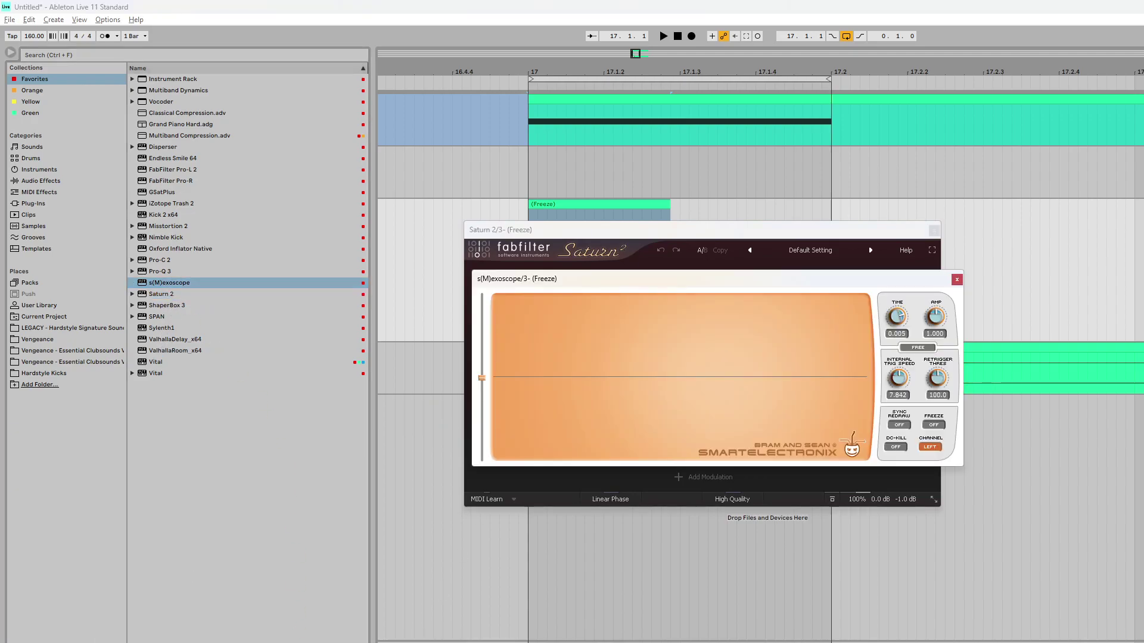
left_click_drag(613, 283, 1055, 307)
left_click_drag(663, 237, 482, 180)
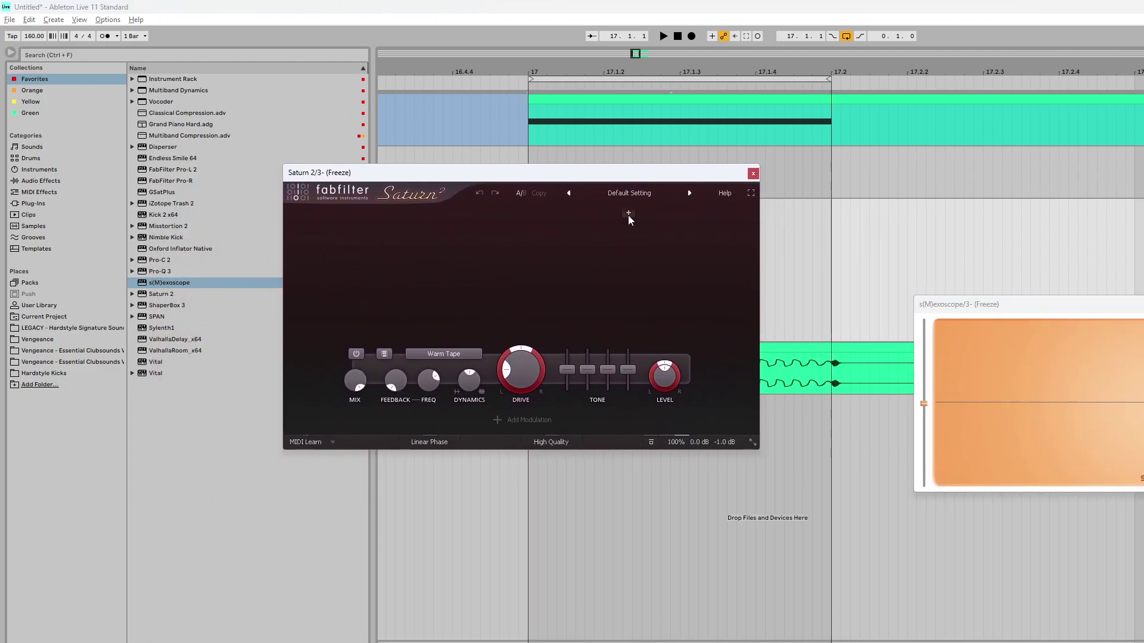
left_click_drag(1007, 306, 841, 233)
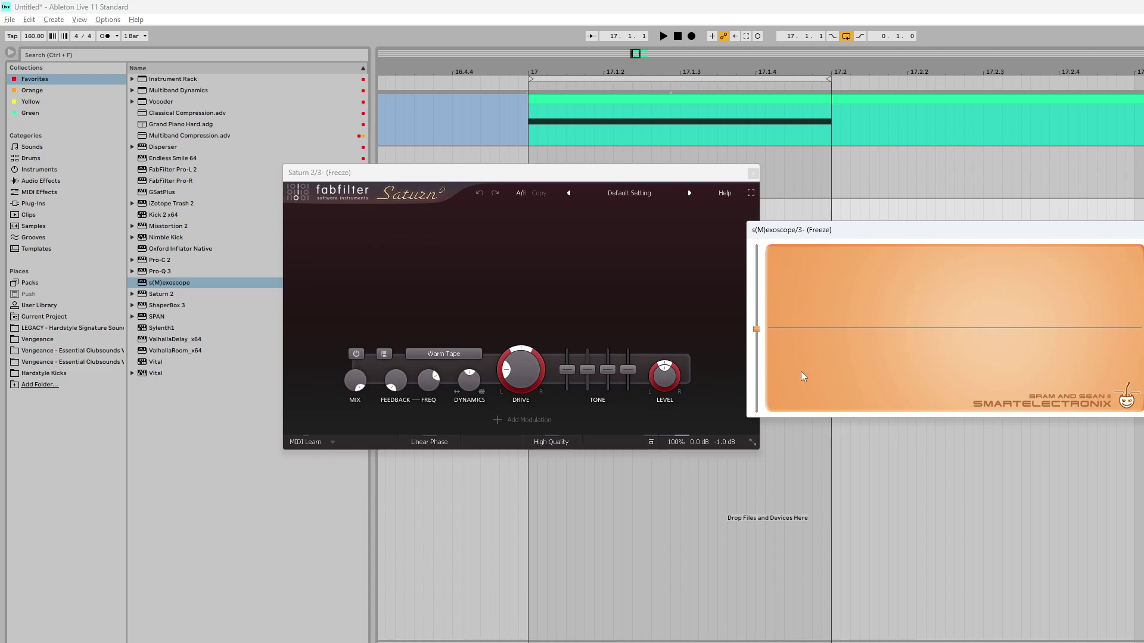
Audition the kick's first section and examine its waveform on the oscilloscope.
key("space")
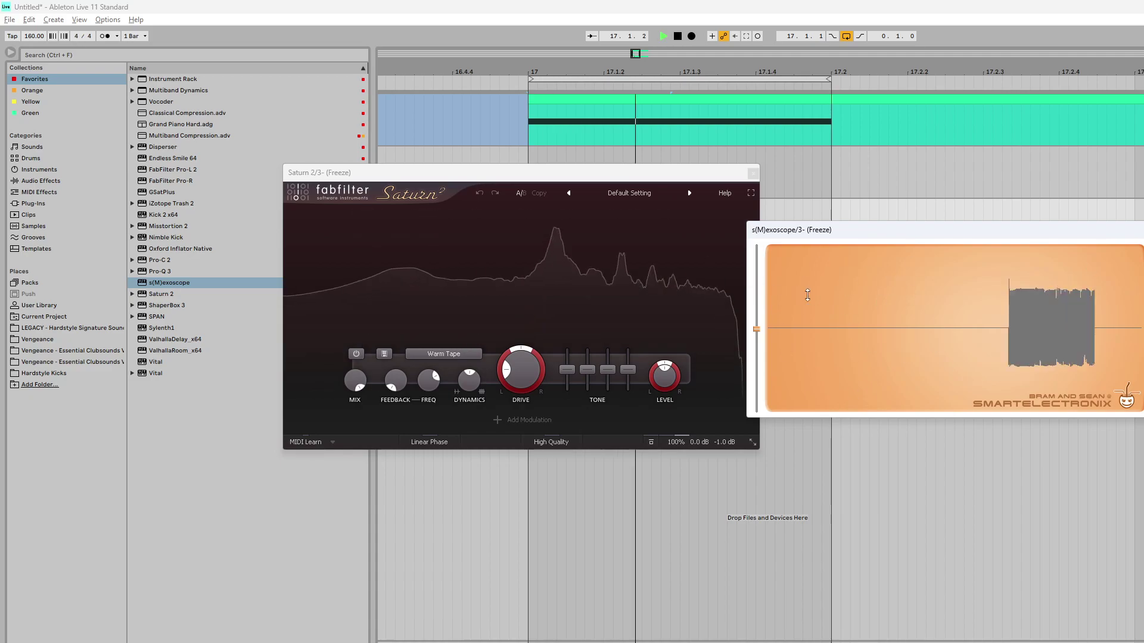
key("space")
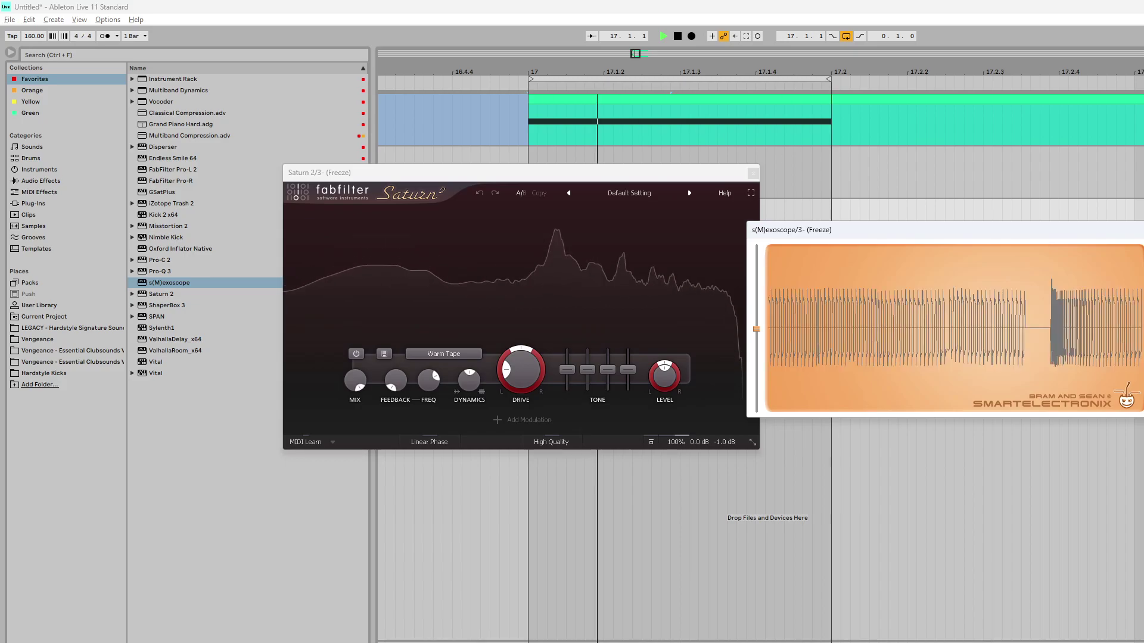
key("space")
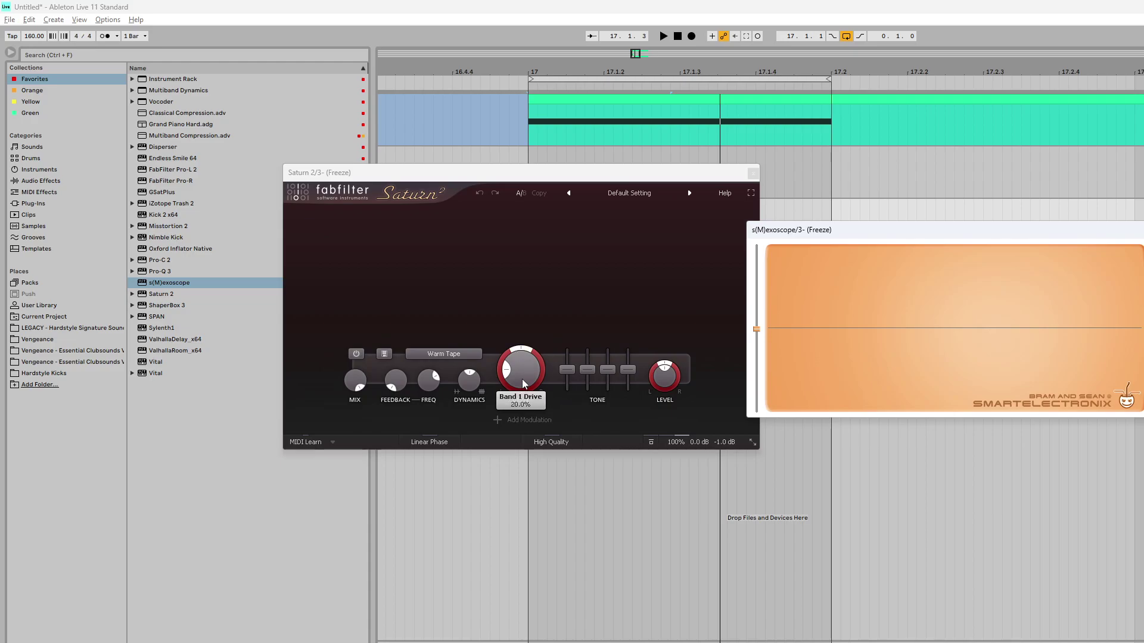
Try raising Saturn 2's Warm Tape drive on the kick's first section while watching the oscilloscope.
key("space")
left_click_drag(522, 380, 505, 364)
left_click(1139, 325)
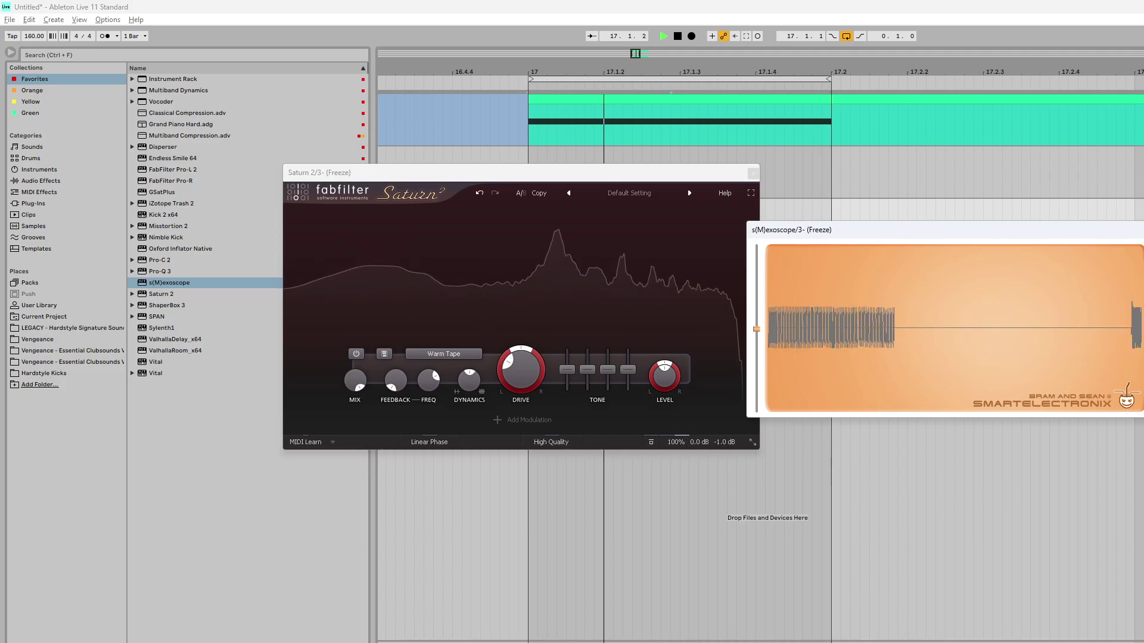
key("space")
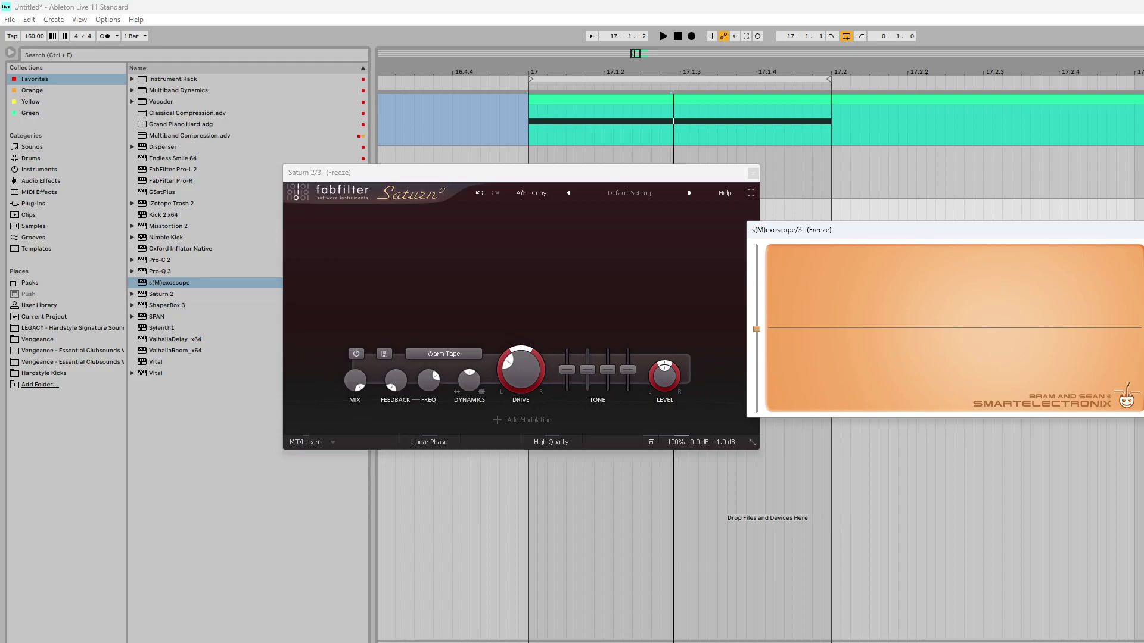
Browse Saturn 2's presets to HipHop Puncher for the kick's first section and audition it with the oscilloscope open.
left_click(1143, 230)
left_click(753, 174)
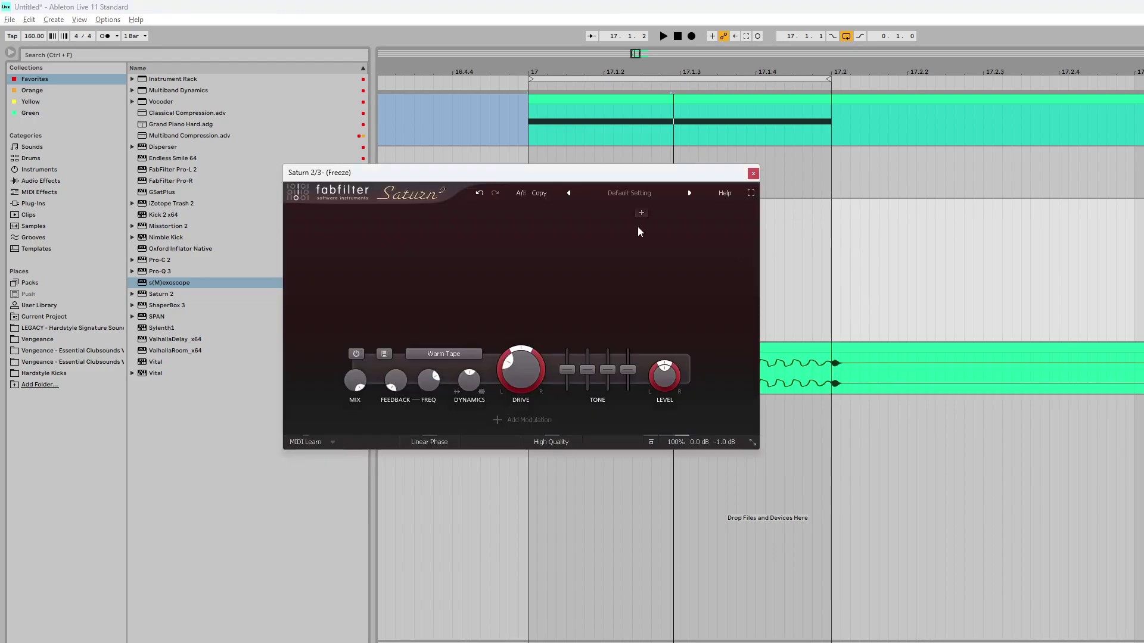
left_click(690, 193)
left_click(690, 193)
left_click(690, 194)
left_click(690, 194)
left_click(690, 194)
left_click(690, 193)
key("space")
left_click(196, 642)
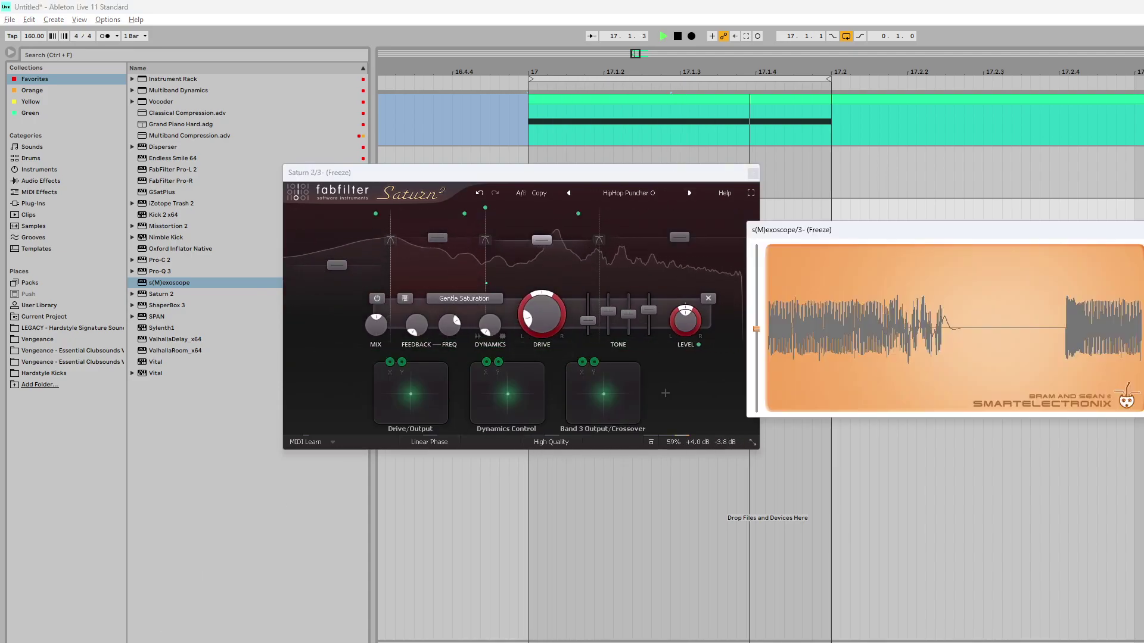
key("space")
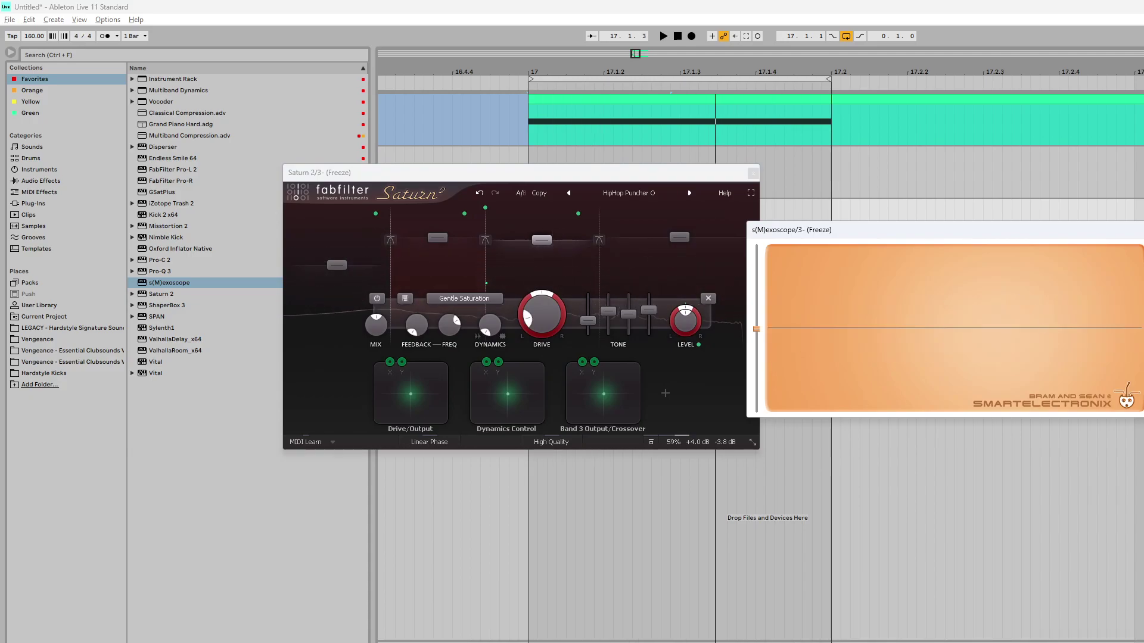
Close the Saturn 2 and oscilloscope windows and enlarge the tail clip's track.
left_click(1143, 230)
left_click(753, 173)
left_click(771, 347)
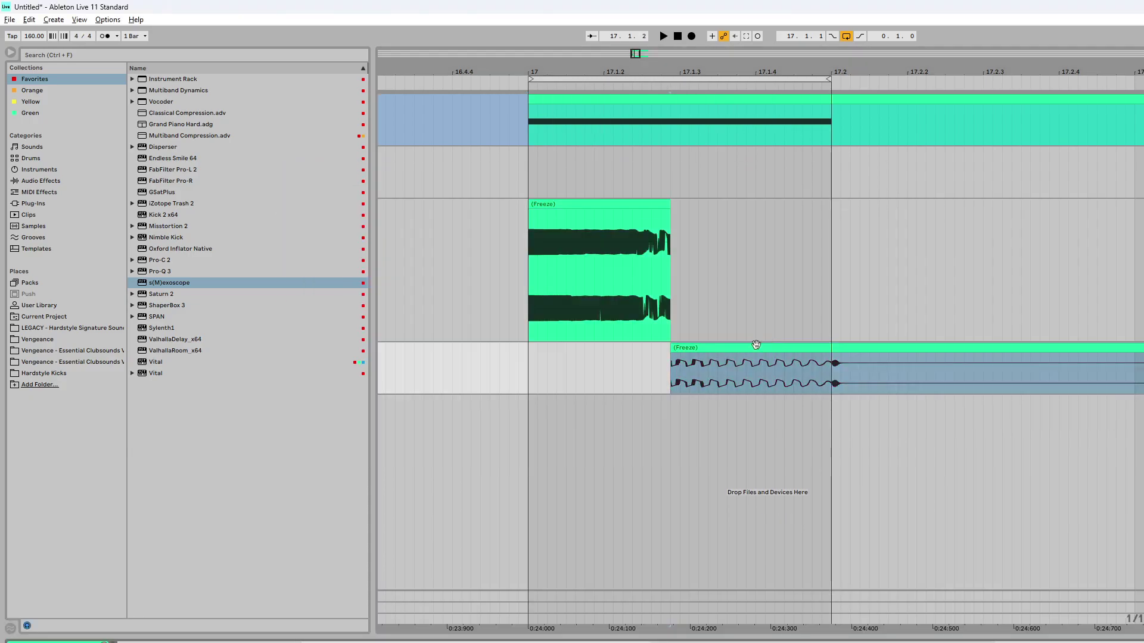
scroll(762, 384, "up", 5)
scroll(673, 387, "down", 5)
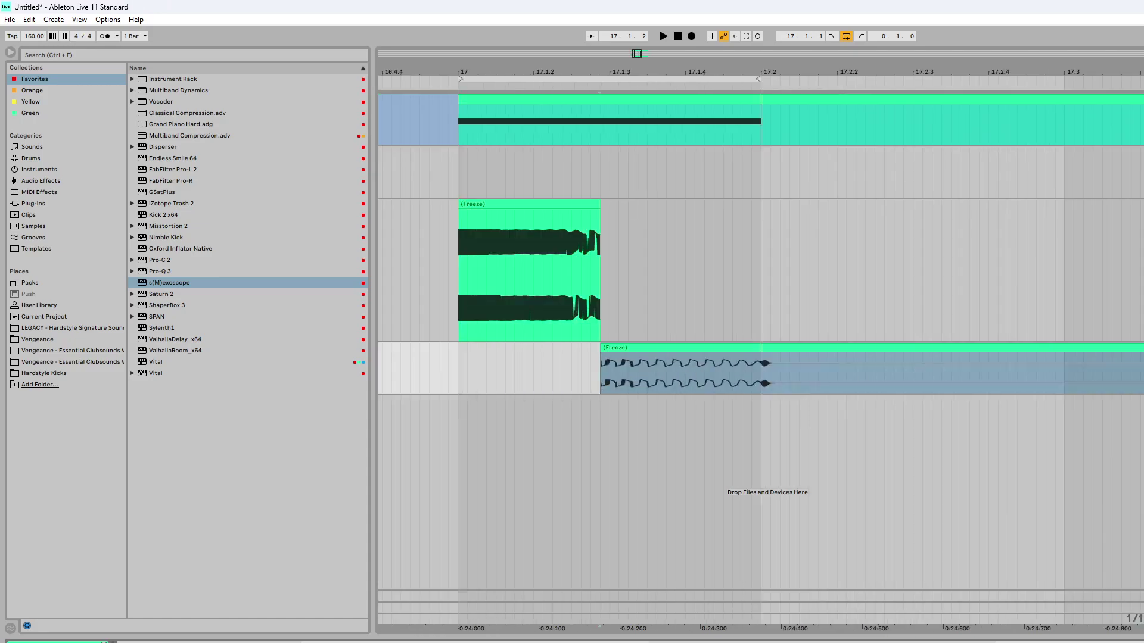
left_click_drag(1143, 393, 1143, 536)
scroll(681, 430, "up", 5)
scroll(681, 430, "down", 5)
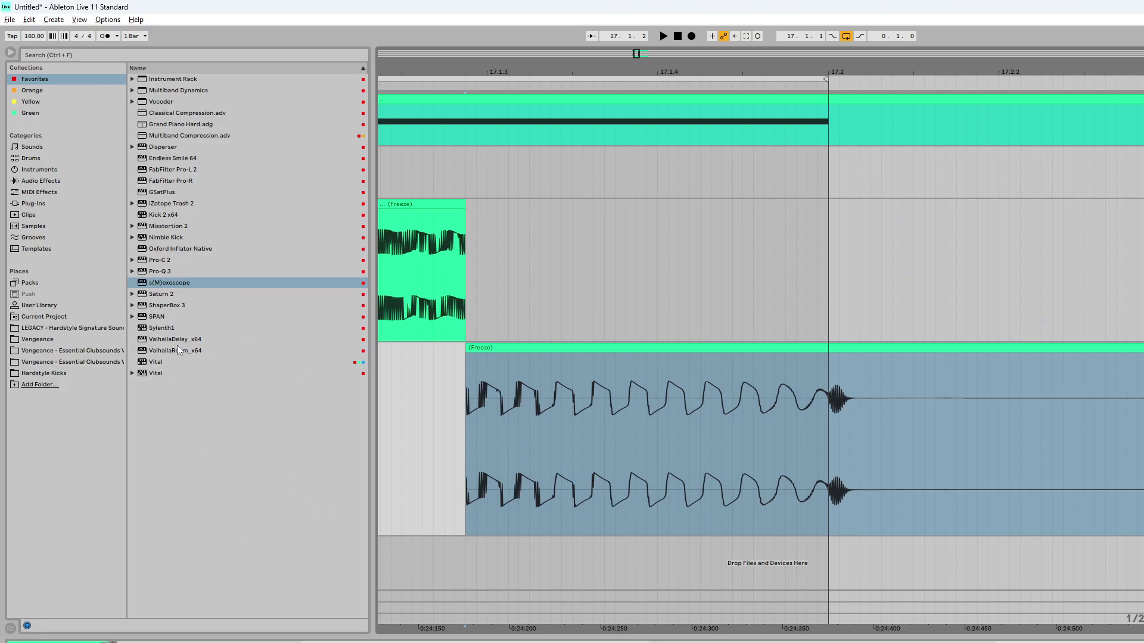
Add Saturn 2 and s(M)exoscope to the tail track and place both windows clear of the tail waveform.
left_click_drag(162, 293, 630, 441)
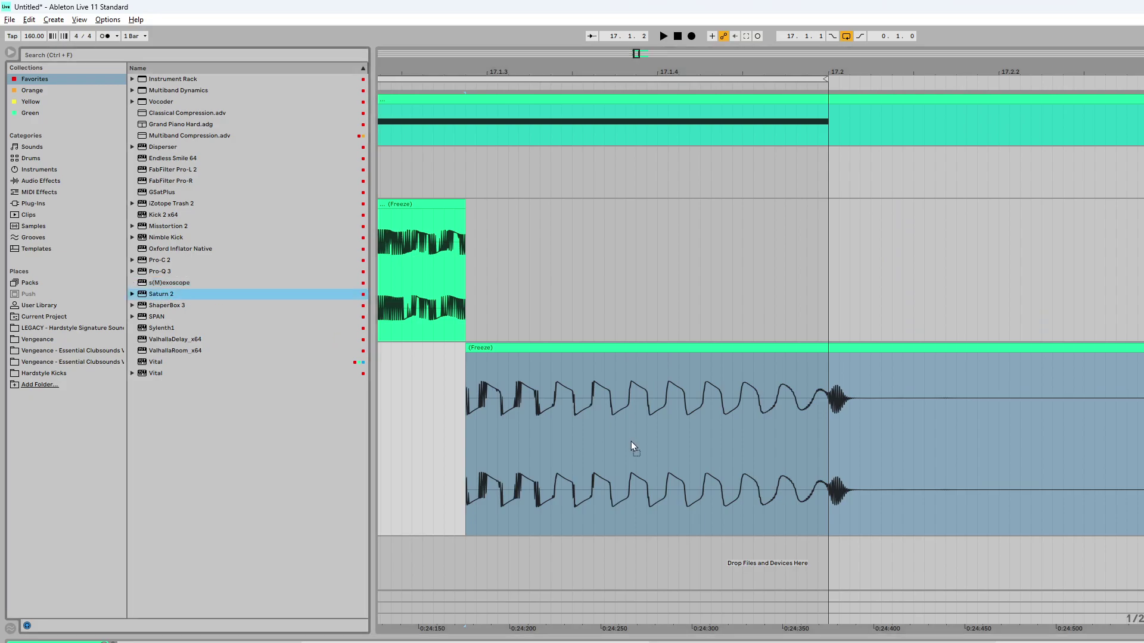
left_click_drag(590, 185, 939, 96)
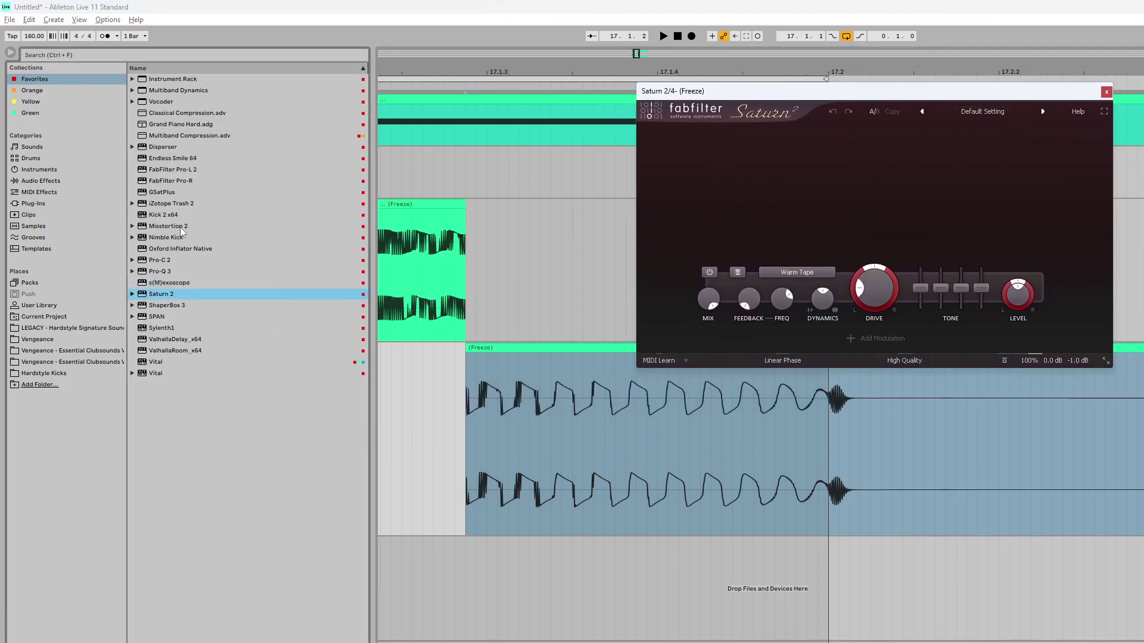
left_click_drag(170, 285, 617, 503)
left_click_drag(828, 257, 172, 144)
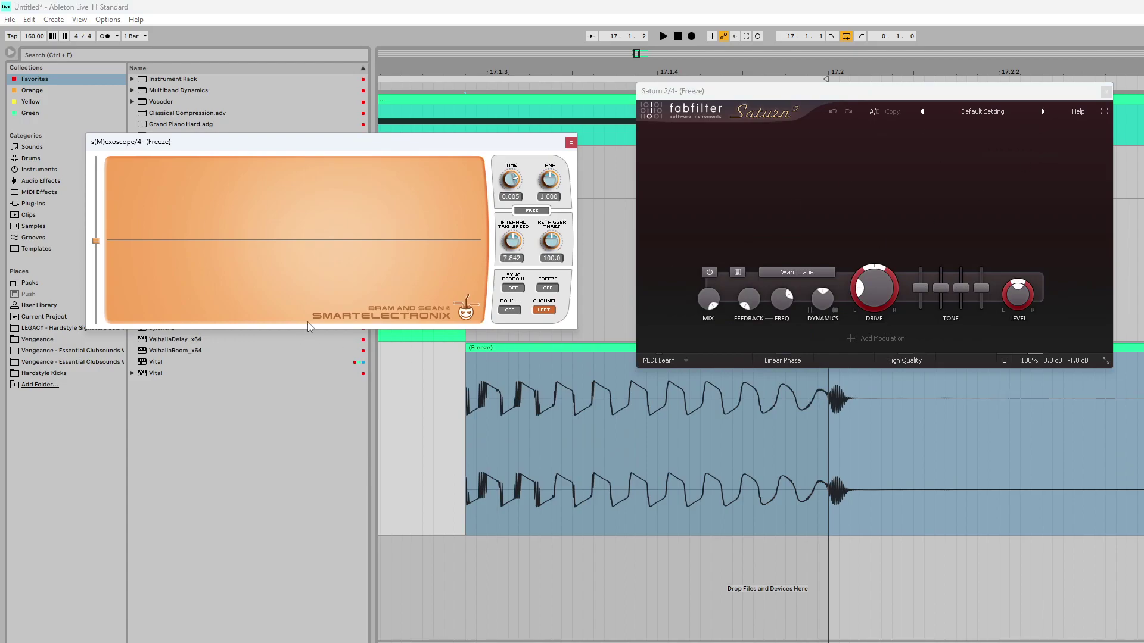
Audition the tail and set the oscilloscope's time to 0.070.
left_click(563, 349)
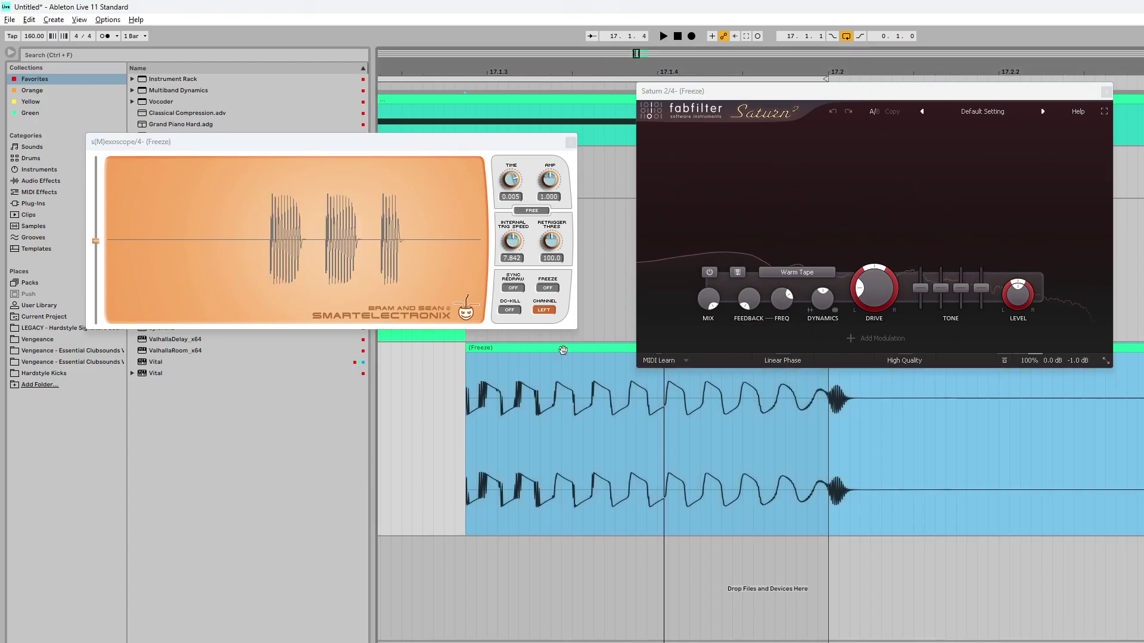
key("space")
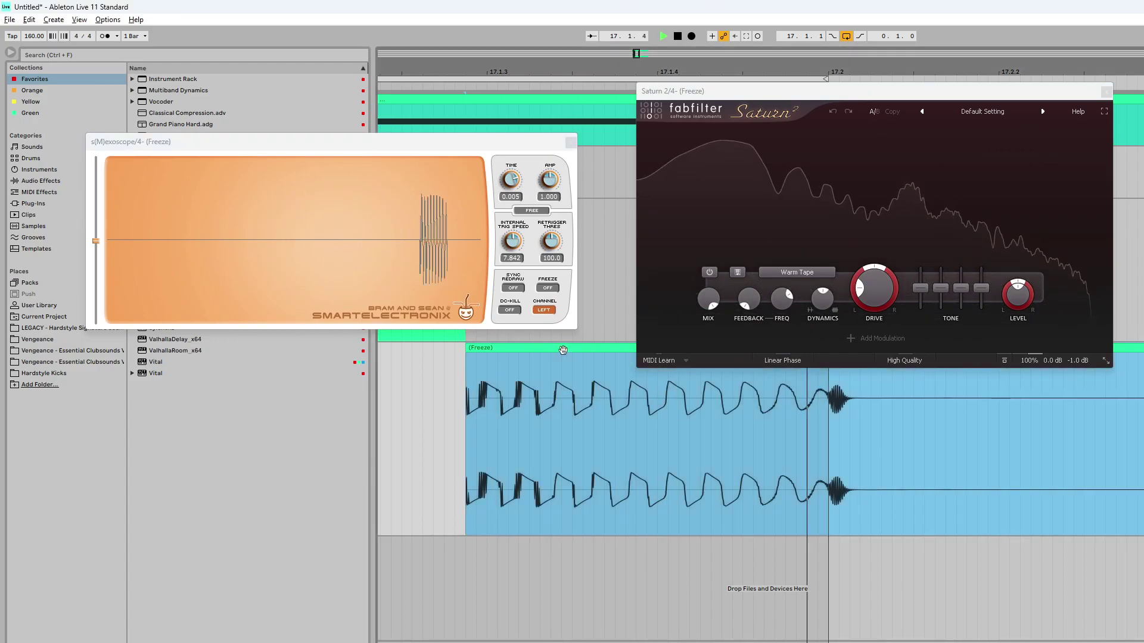
left_click_drag(511, 179, 508, 206)
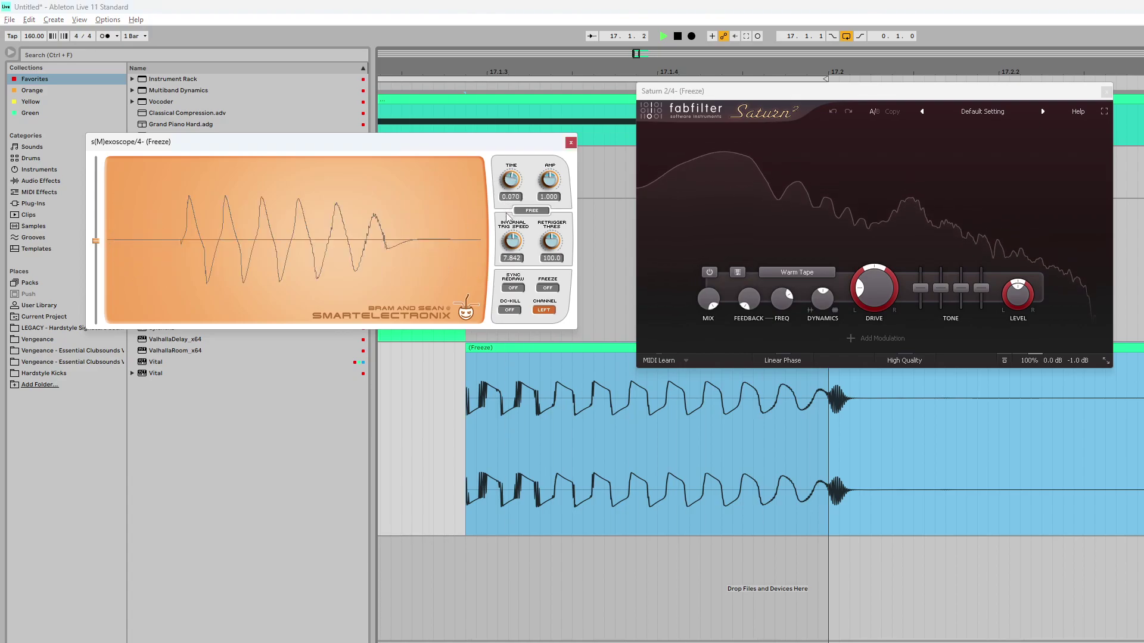
key("space")
Add a short fade-in at the start of the tail clip, about one waveform cycle long.
left_click(467, 355)
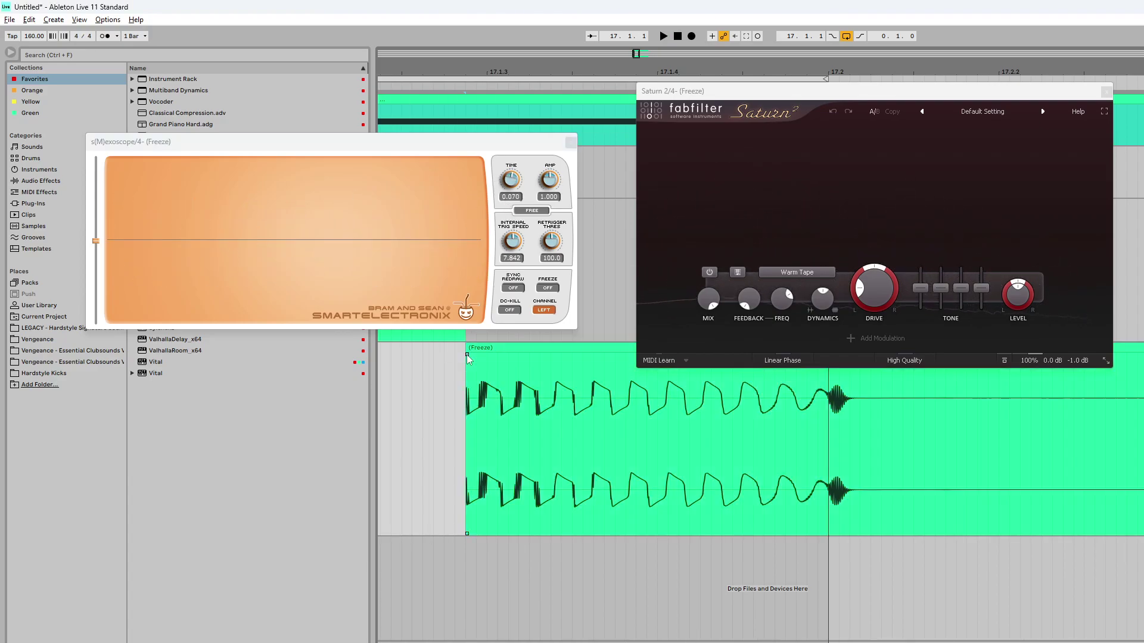
left_click_drag(467, 355, 508, 366)
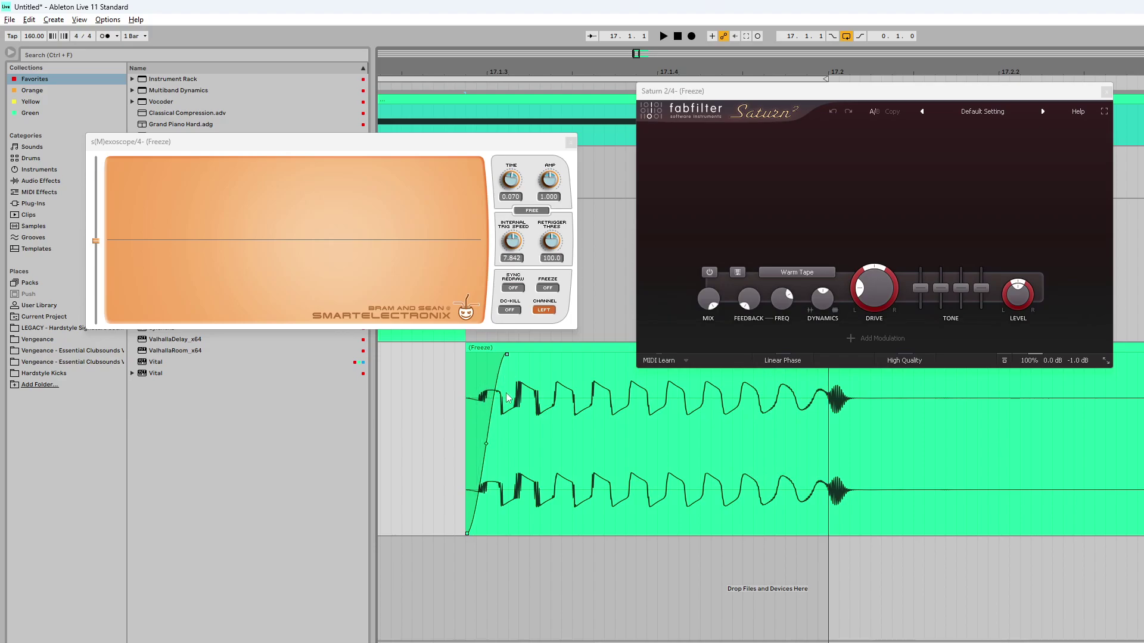
Audition the tail, add Pro-Q 3 to its track, and arrange the equalizer and oscilloscope windows clear of Saturn 2.
key("space")
key("space")
key("space")
left_click_drag(214, 143, 726, 267)
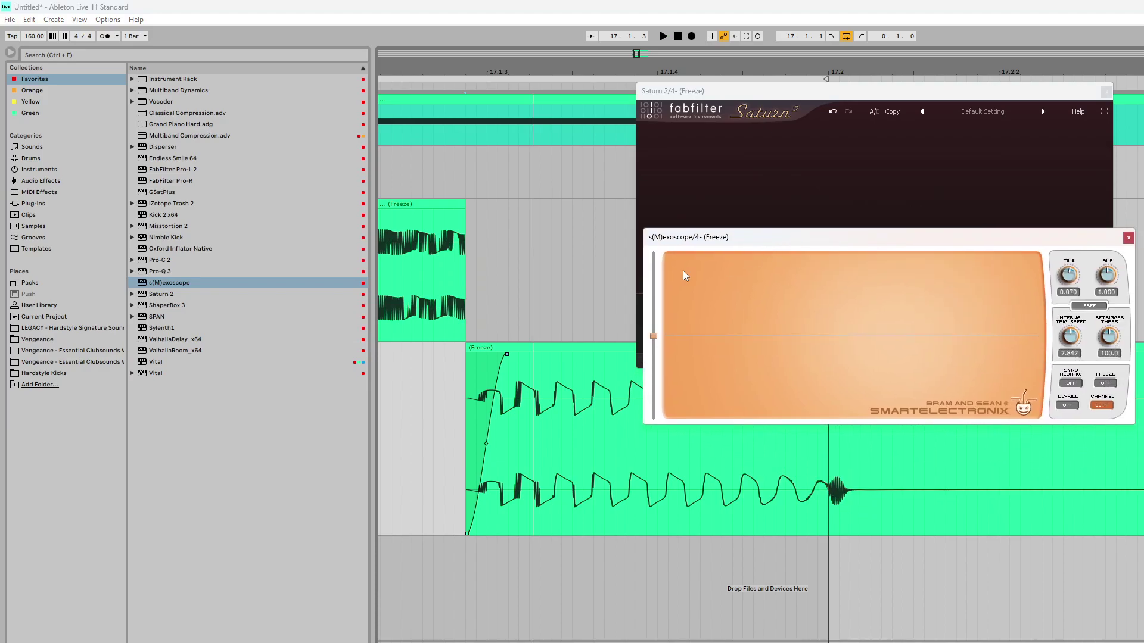
left_click_drag(168, 272, 295, 596)
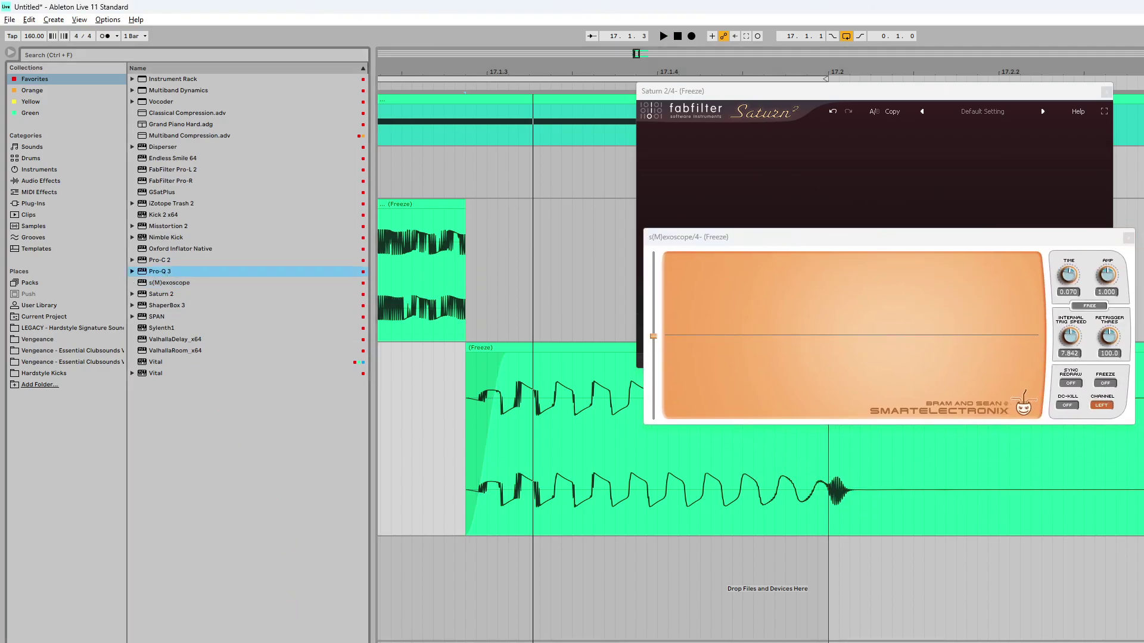
left_click_drag(811, 103, 245, 108)
left_click_drag(713, 236, 706, 382)
Add a low bell boost of about +6.45 dB near 51 Hz in Pro-Q 3 while auditioning the tail.
key("space")
key("space")
left_click_drag(182, 232, 184, 184)
key("space")
key("space")
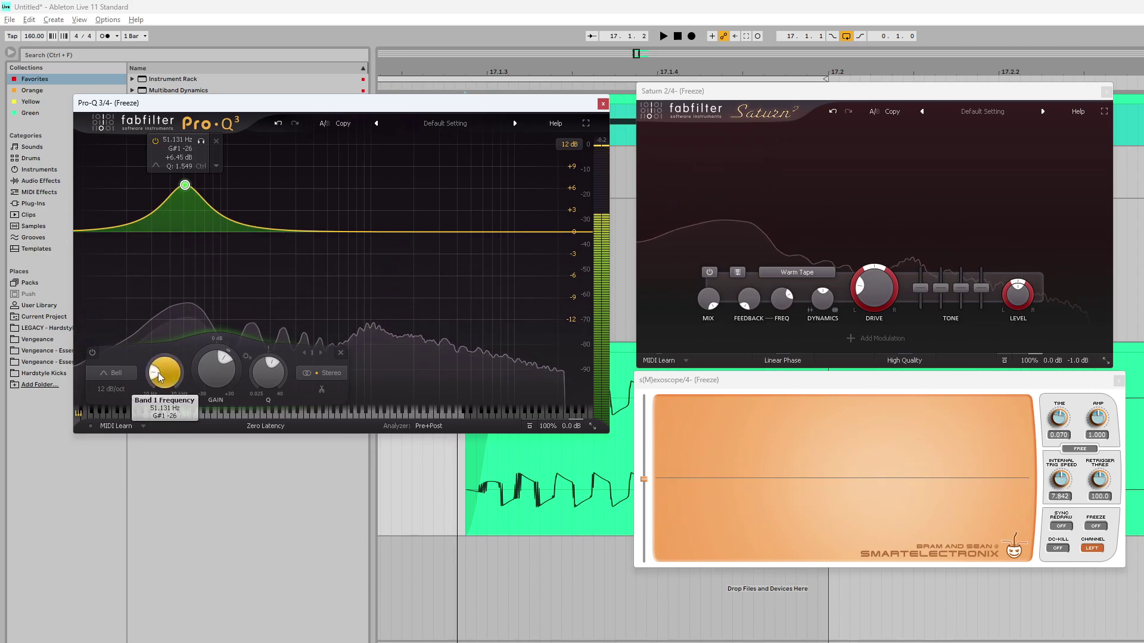
Give the low bell a 24 dB/oct slope and a Q of 0.714, with about +7.6 dB gain near 52 Hz.
left_click(117, 391)
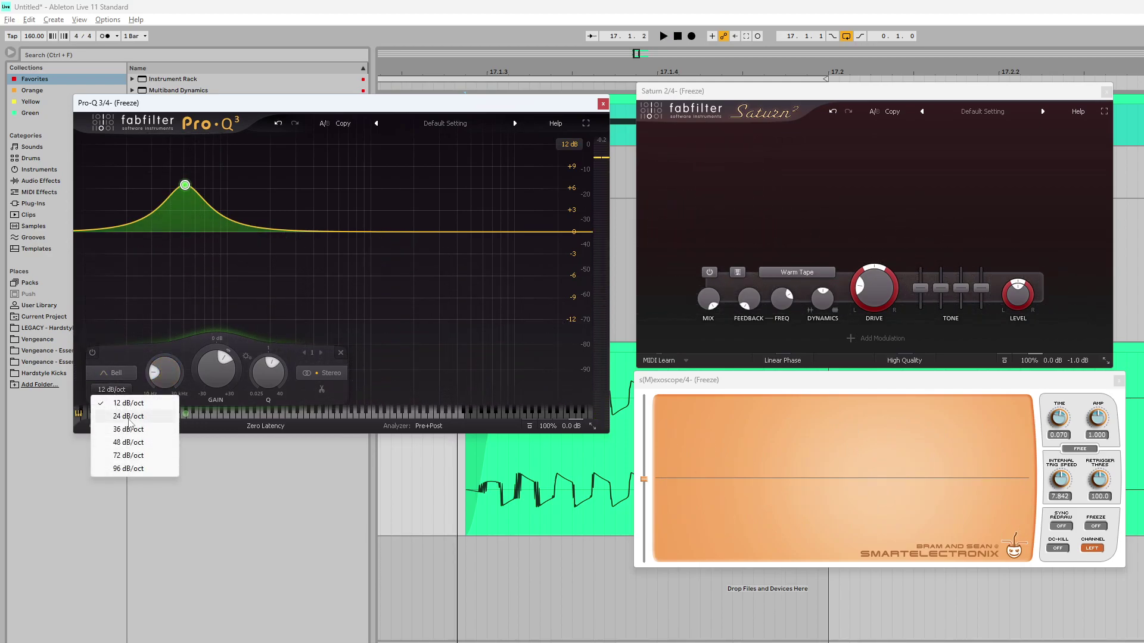
left_click(129, 416)
left_click_drag(184, 185, 184, 175)
key("space")
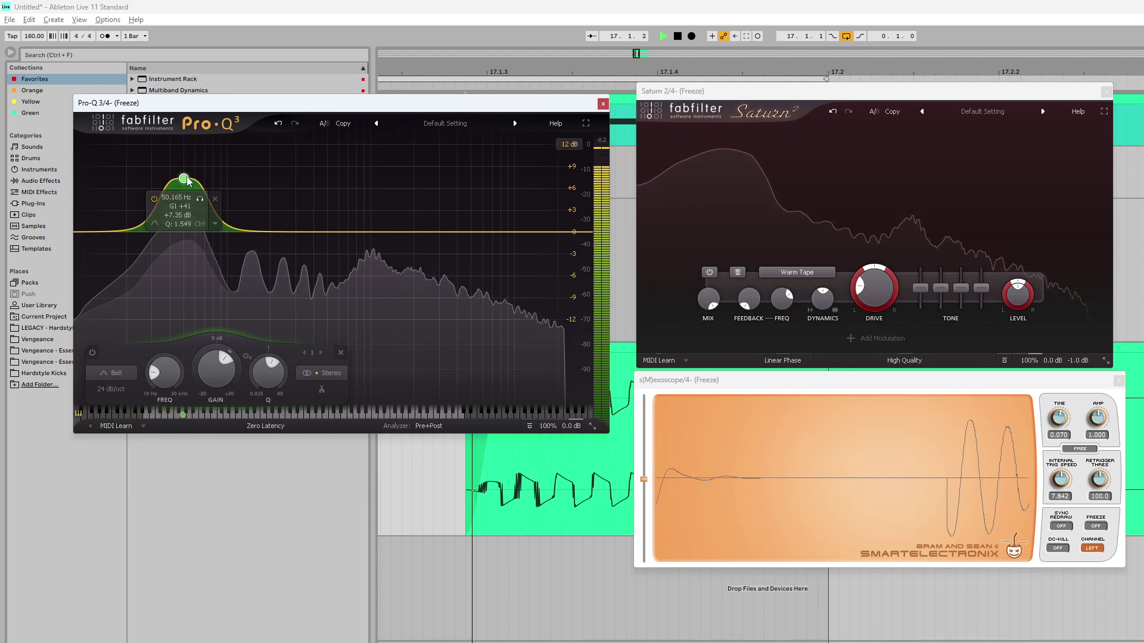
scroll(185, 180, "down", 4)
key("space")
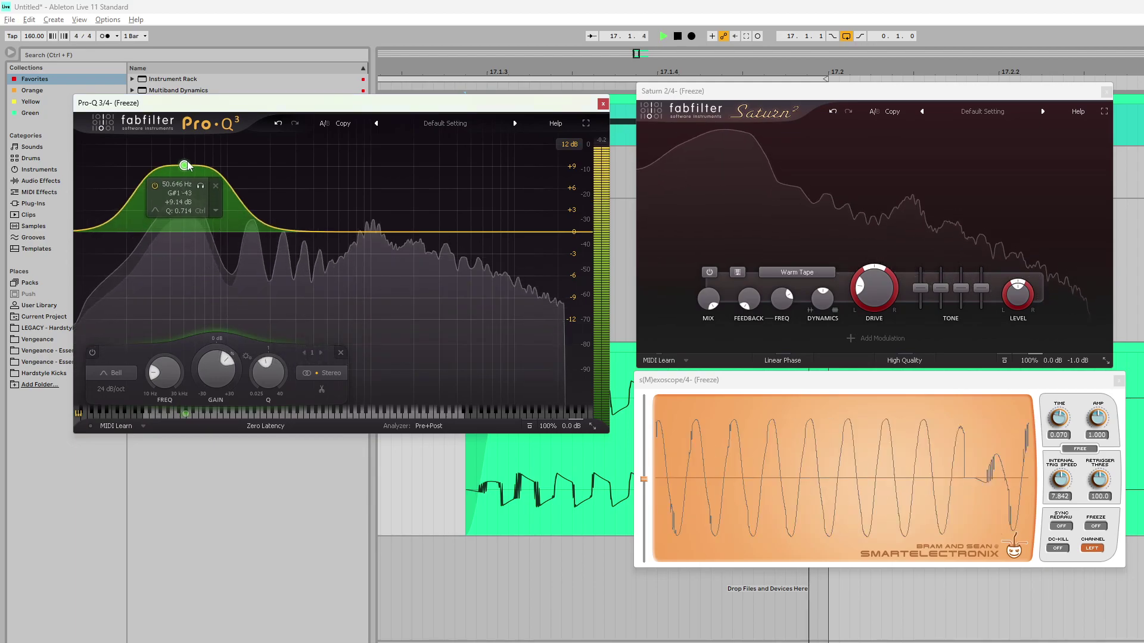
left_click_drag(186, 160, 187, 176)
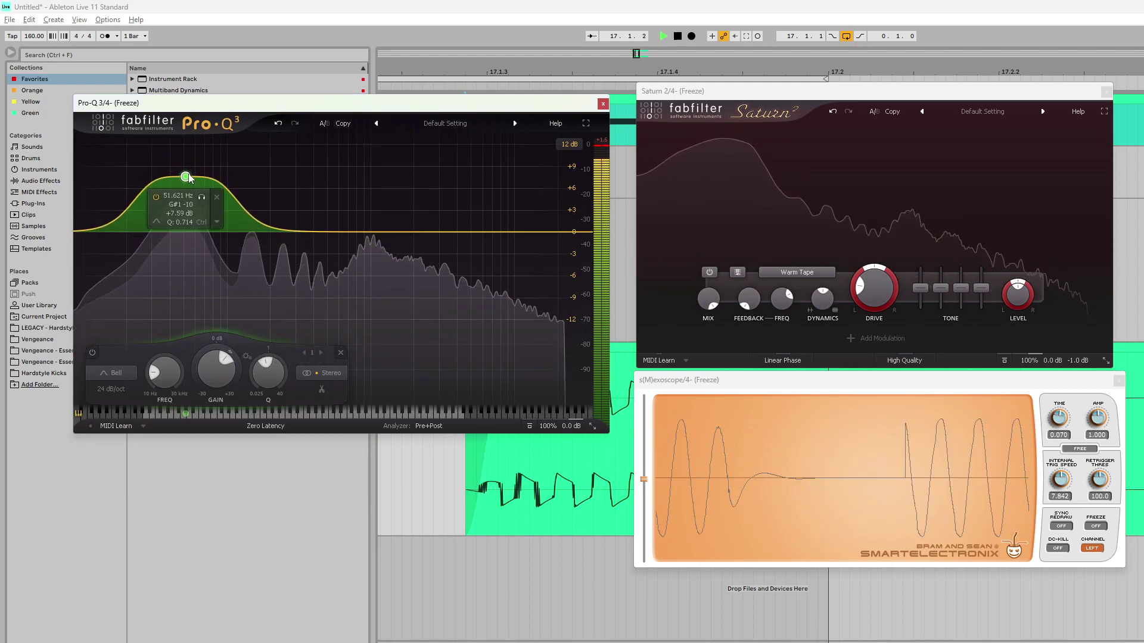
Add a mid bell boost of about +8.4 dB near 846 Hz and tune the low band to about 50 Hz.
left_click_drag(386, 235, 369, 172)
left_click_drag(192, 181, 189, 150)
key("space")
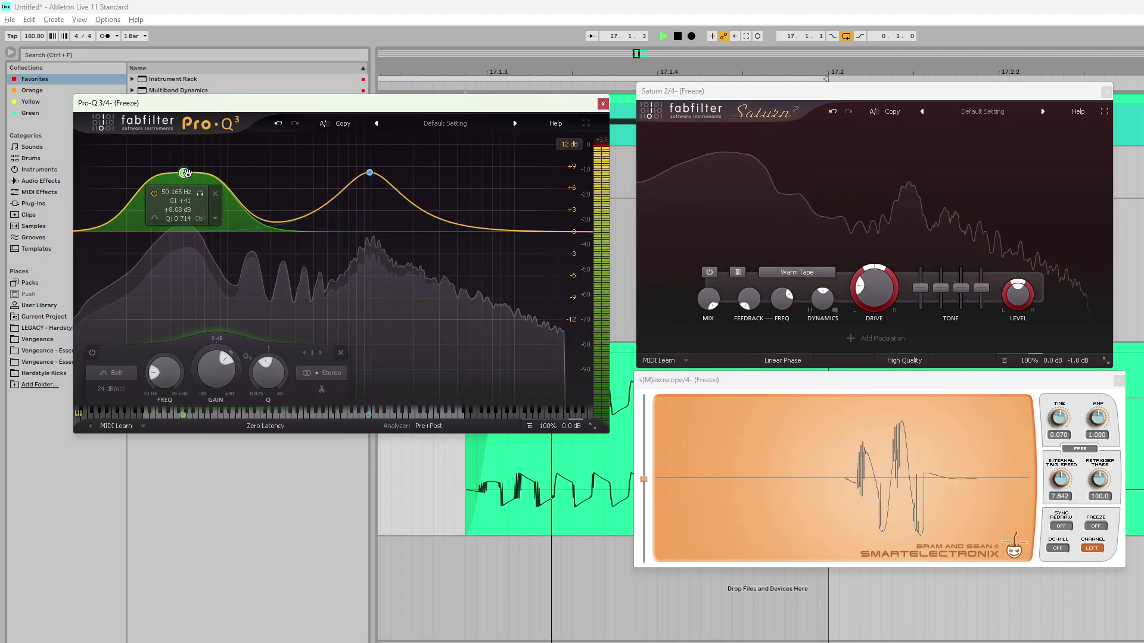
mouse_move(370, 173)
left_mouse_down()
mouse_move(395, 173)
mouse_move(377, 144)
mouse_move(366, 188)
mouse_move(396, 171)
mouse_move(352, 184)
mouse_move(347, 174)
mouse_move(360, 170)
left_mouse_up()
key("space")
key("space")
key("space")
Lower the low band's gain to just under +4 dB and tune the mid bell to about 913 Hz at +9.06 dB.
left_click_drag(184, 173, 184, 156)
key("space")
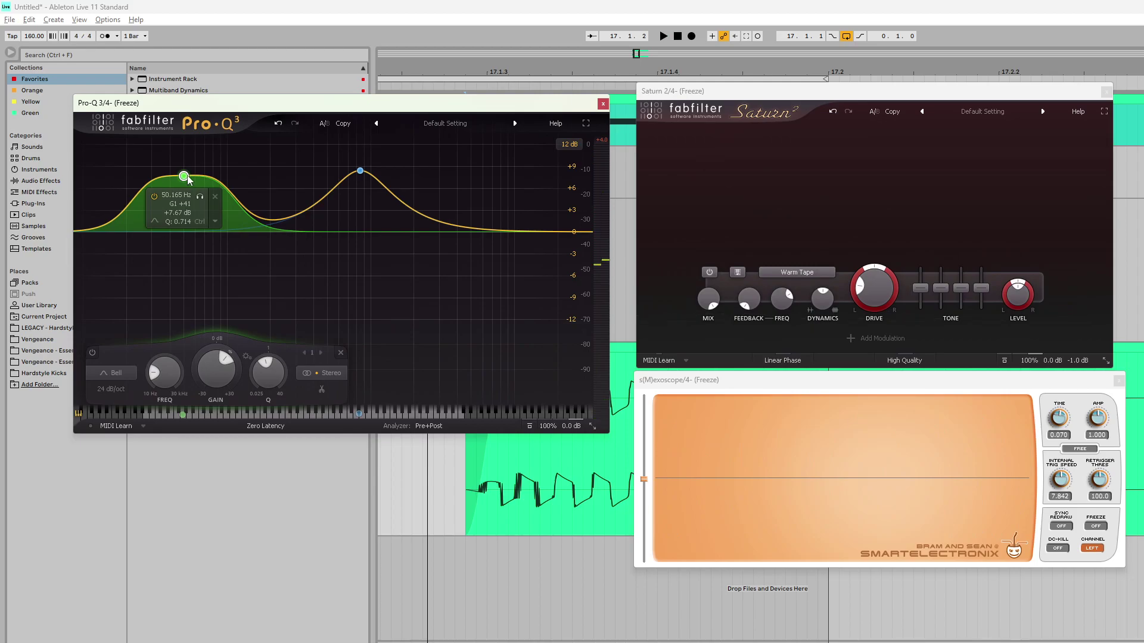
key("space")
left_click_drag(186, 179, 181, 204)
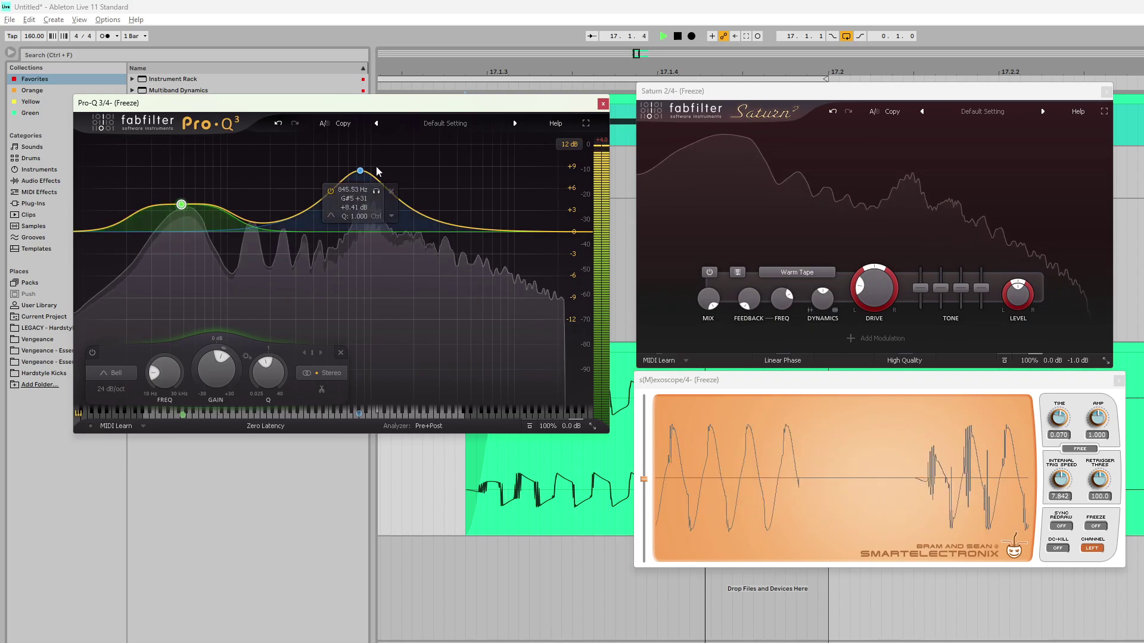
left_click_drag(360, 171, 365, 166)
key("space")
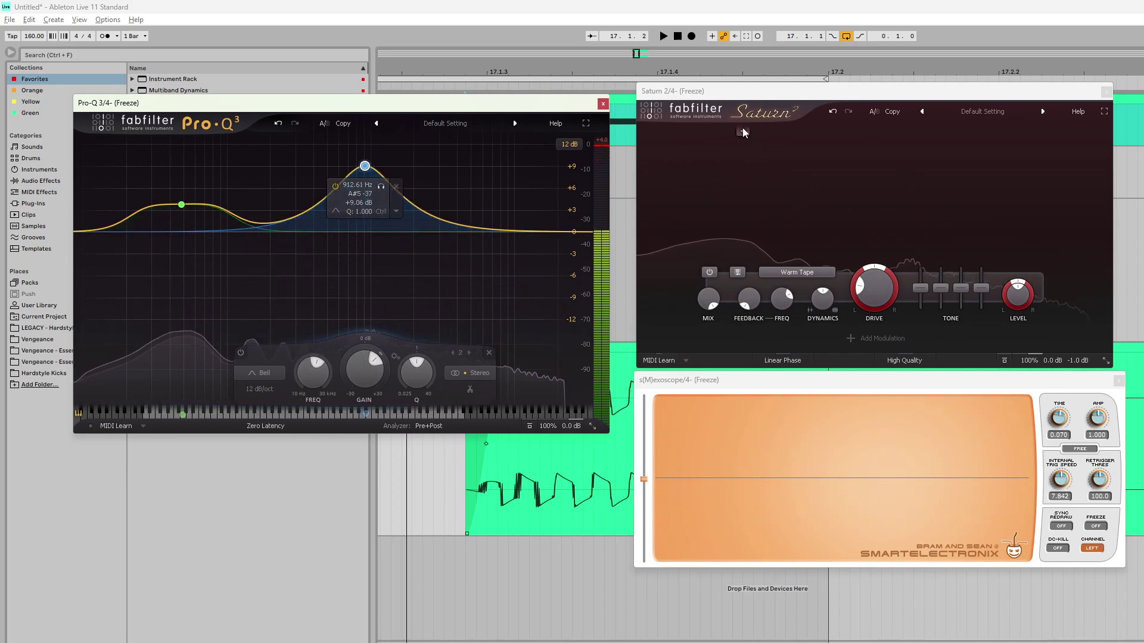
Close the Saturn 2 and oscilloscope windows, raise the tail clip's gain and play the result.
left_click(1107, 91)
left_click(1119, 380)
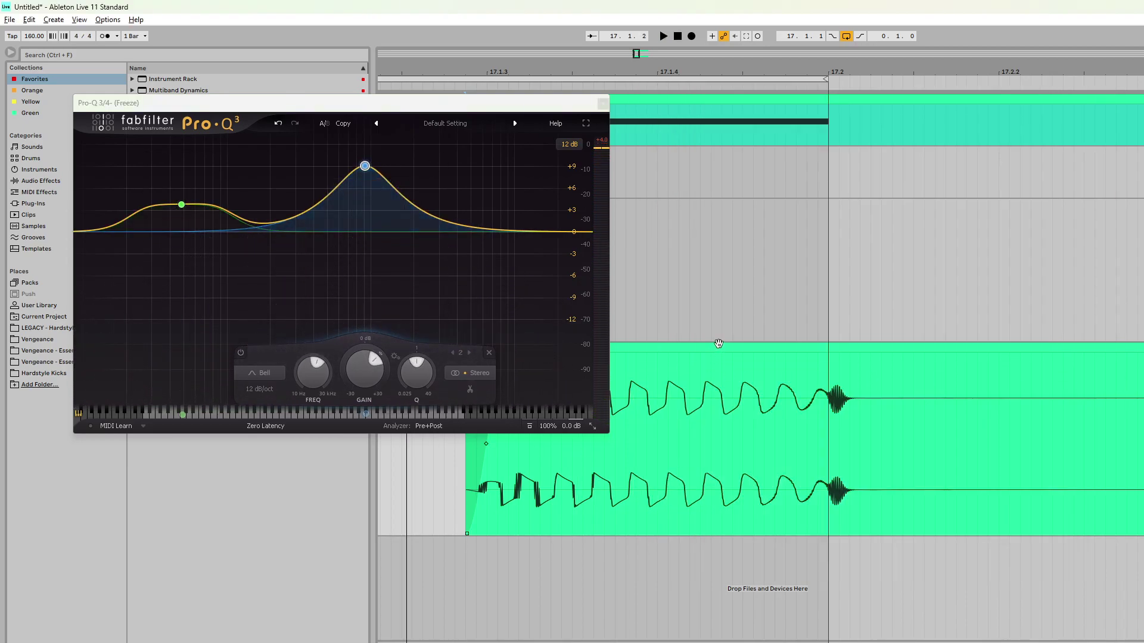
double_click(718, 344)
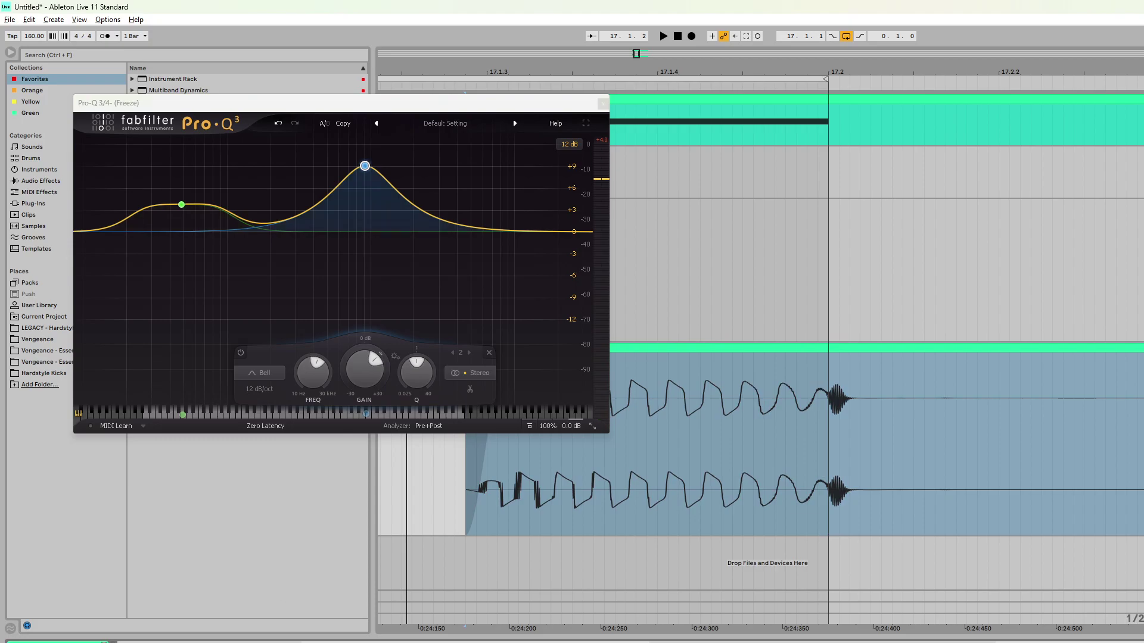
key("space")
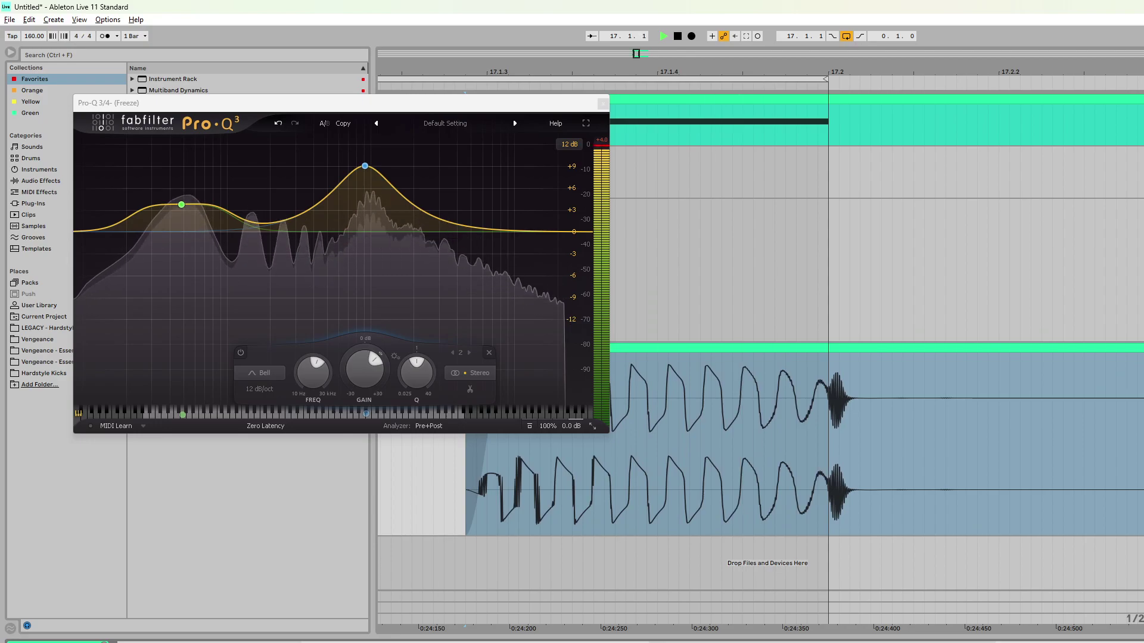
Retune the mid bell to about 939 Hz at +8.65 dB and close the Pro-Q 3 window.
mouse_move(364, 164)
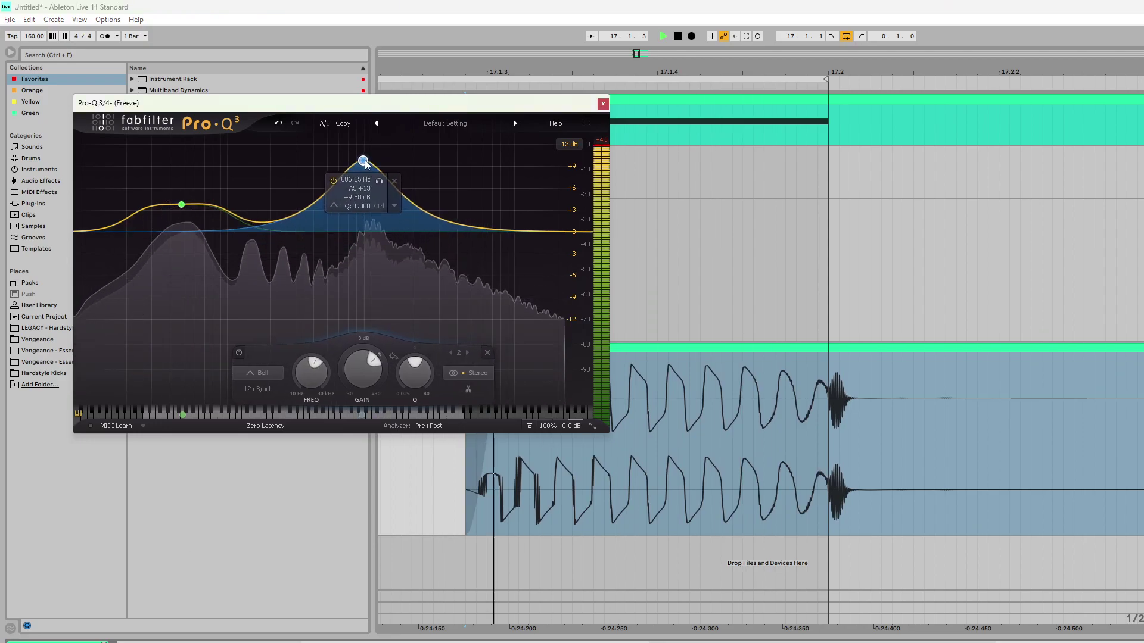
left_click_drag(366, 165, 369, 172)
key("space")
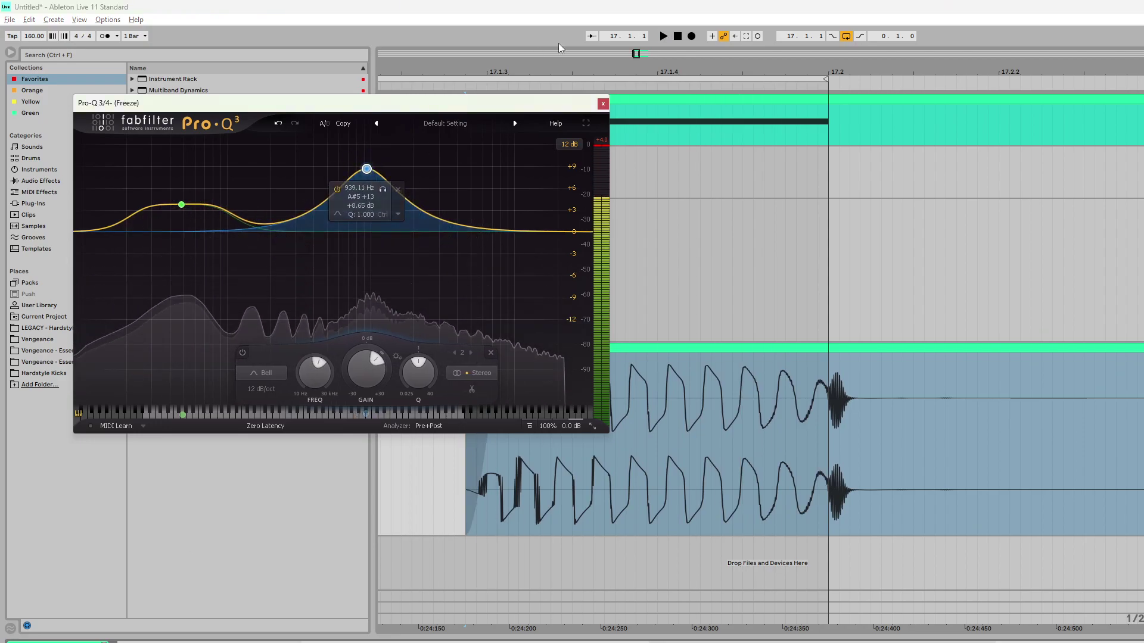
left_click(603, 104)
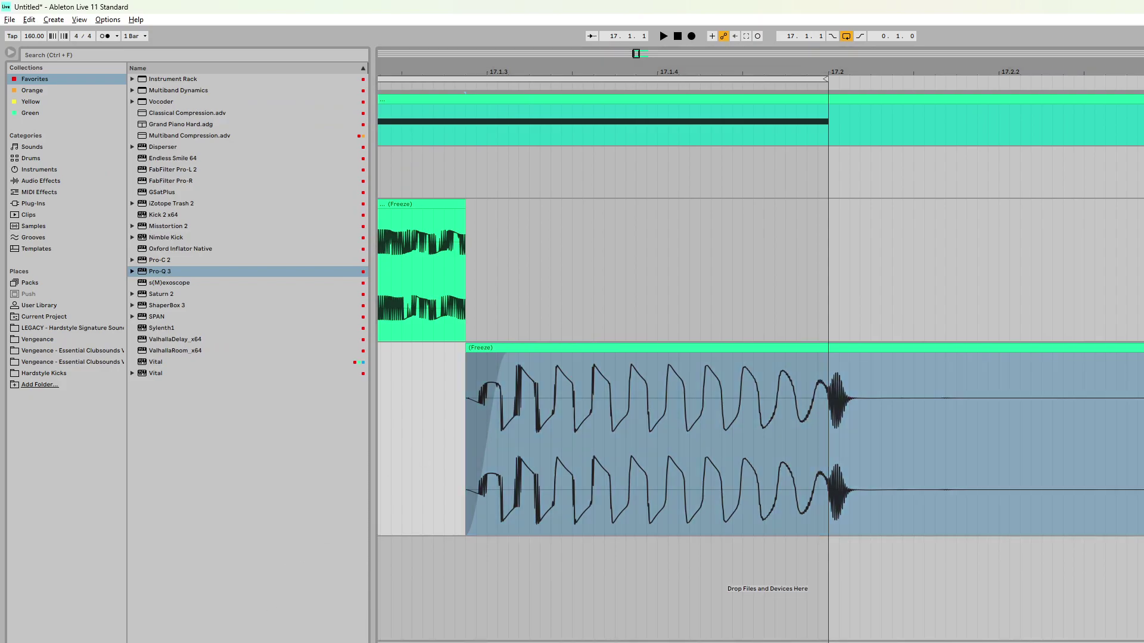
Reopen Saturn 2 on the tail track and step through its presets to HipHop Puncher.
left_click(1043, 112)
left_click(1043, 112)
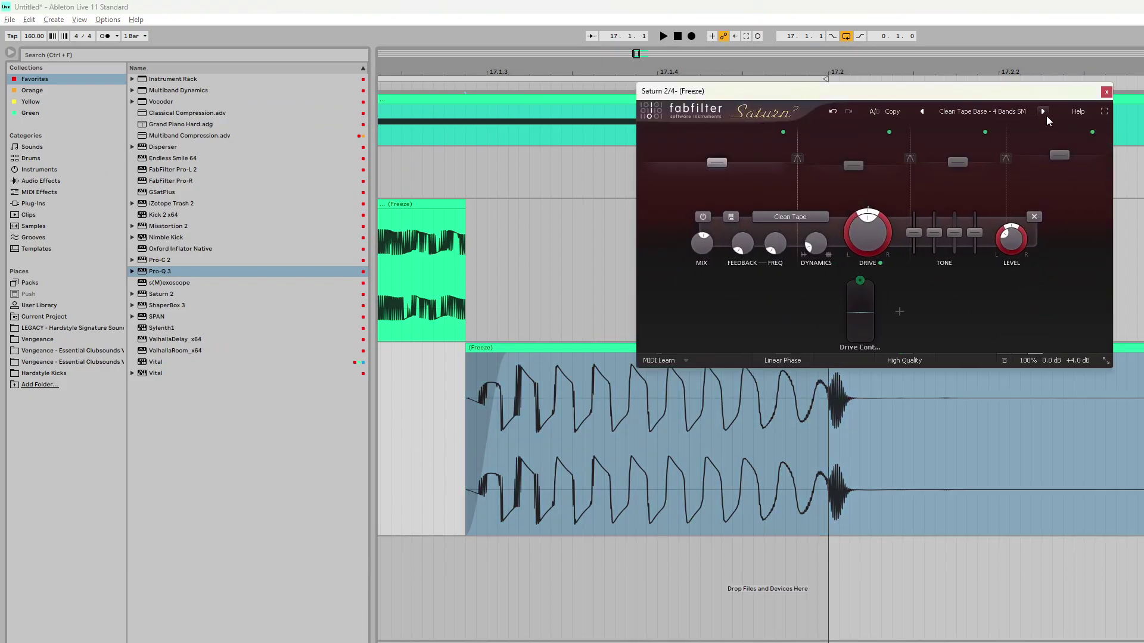
left_click(1043, 112)
left_click(1043, 112)
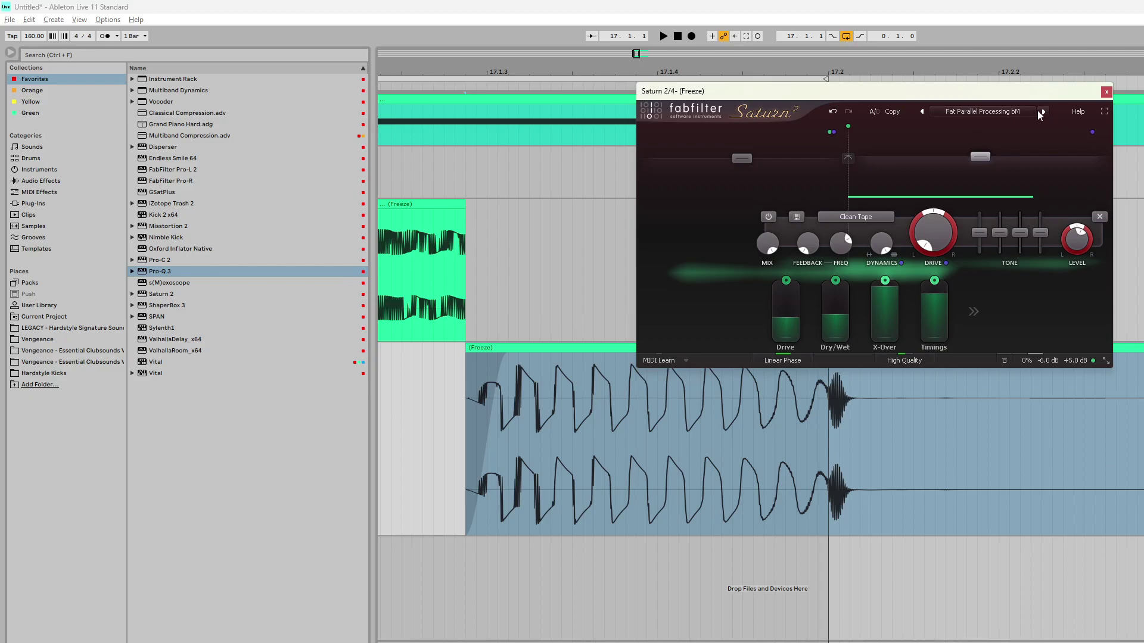
left_click(1040, 112)
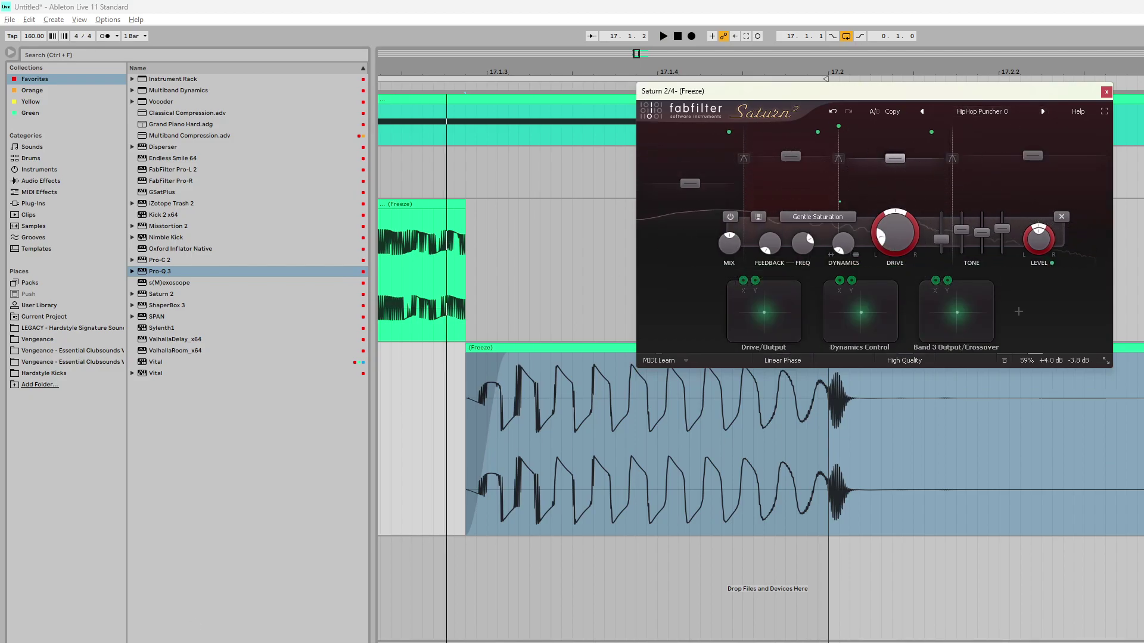
Reopen Pro-Q 3, raise the low band, and set the mid bell to about 1033 Hz, +3.76 dB and Q 1.268.
left_click(280, 642)
left_click_drag(183, 204, 176, 193)
key("space")
left_click_drag(368, 174, 340, 196)
left_click_drag(344, 196, 373, 206)
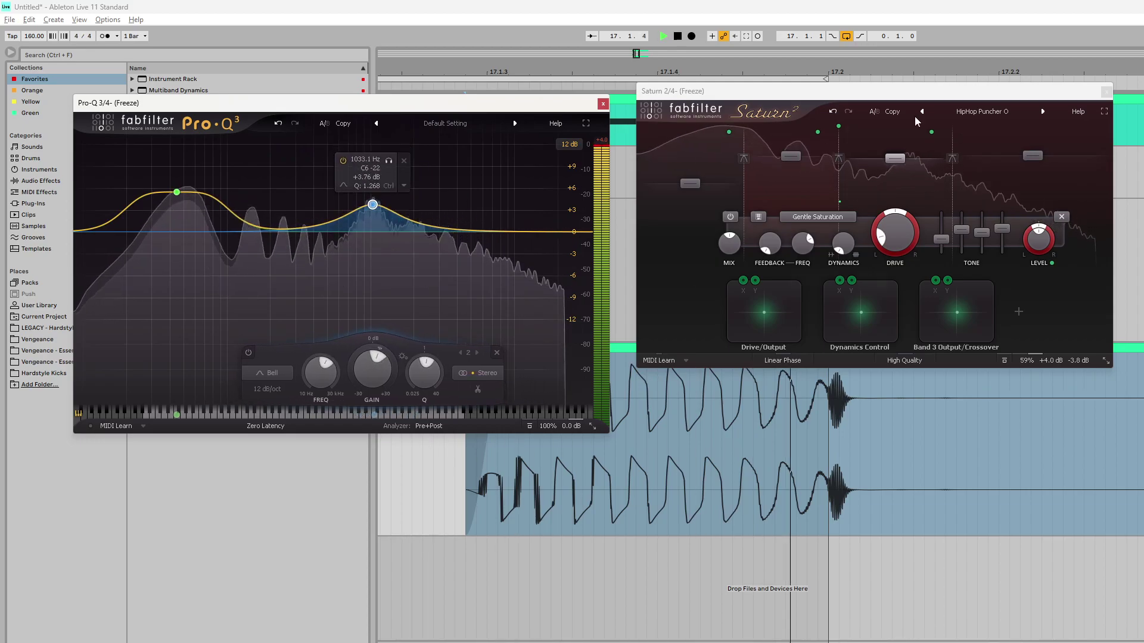
Raise the low band to about +6.69 dB at 44.7 Hz, audition it, and close both plugin windows.
key("space")
mouse_move(177, 192)
left_mouse_down()
mouse_move(177, 170)
mouse_move(177, 184)
left_mouse_up()
key("space")
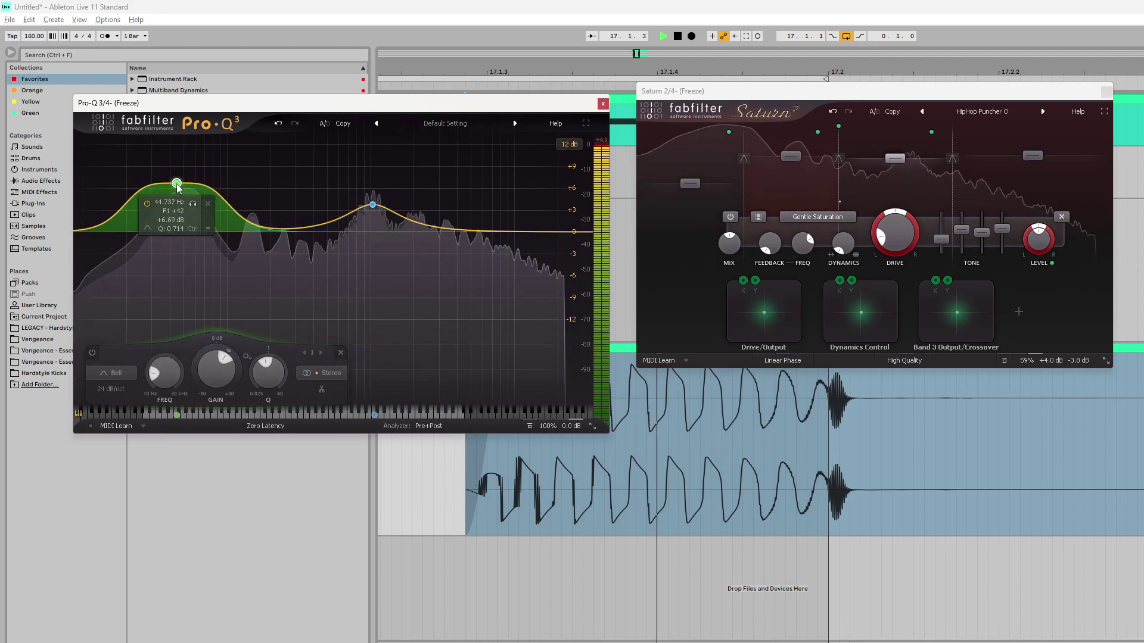
key("space")
left_click(1106, 91)
left_click(603, 103)
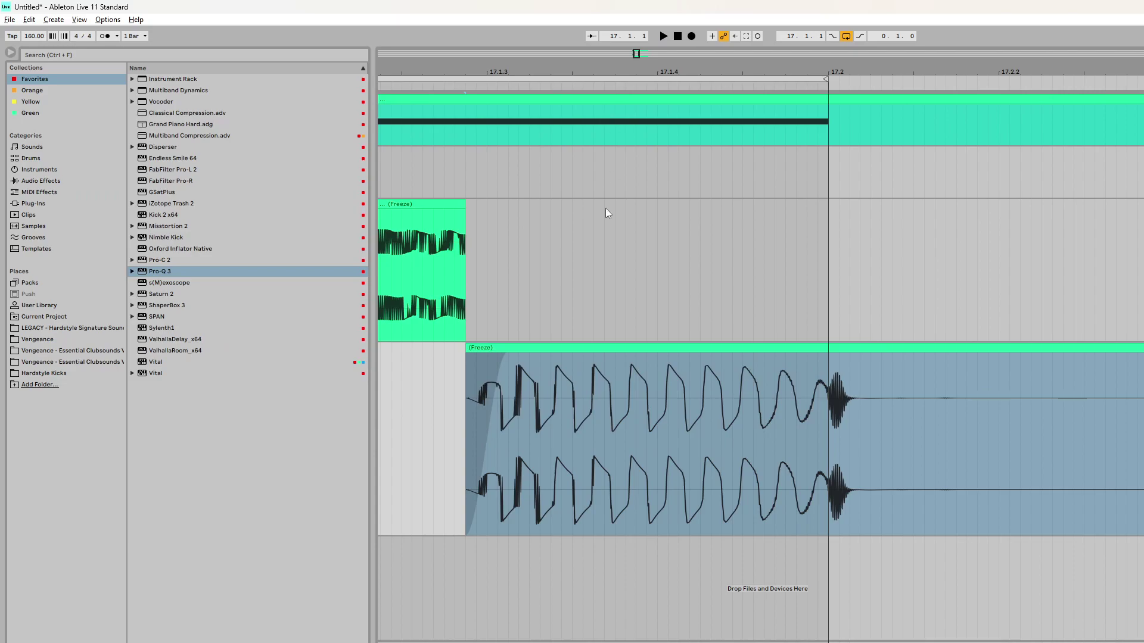
Select the punch and tail together from 17 to 17.2, loop that range and audition the combined kick.
scroll(572, 247, "down", 5)
left_click_drag(488, 385, 624, 282)
key("space")
key("space")
key("space")
key("space")
key("ctrl+l")
key("space")
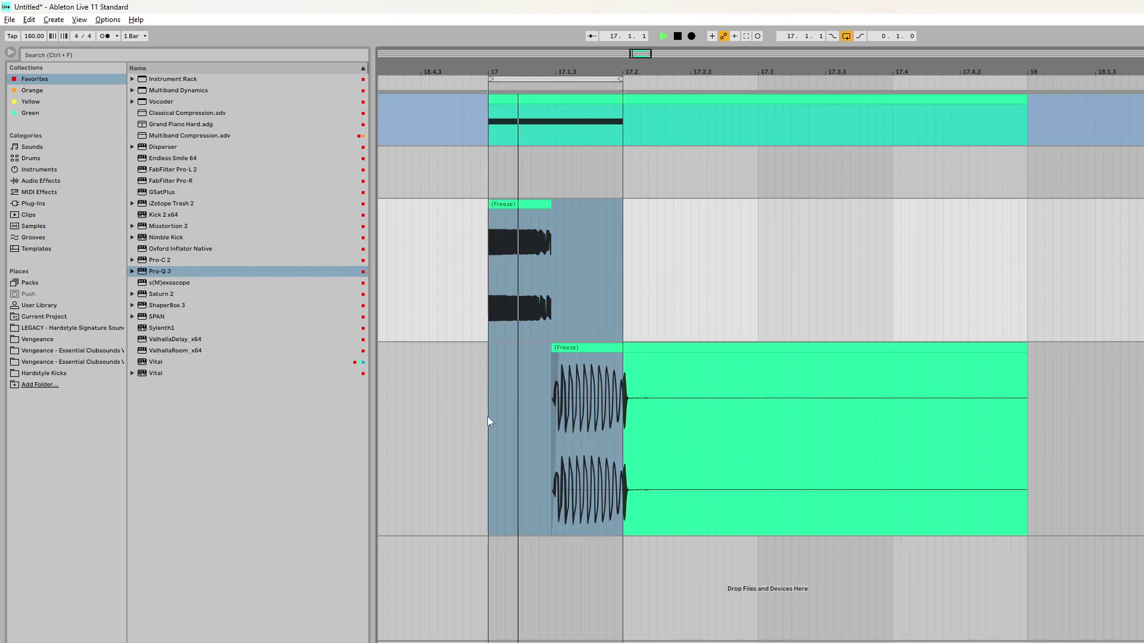
scroll(486, 397, "up", 3)
key("space")
Add a short fade-out to the punch clip and move the tail clip earlier to overlap it, then audition the blend.
left_click(728, 351)
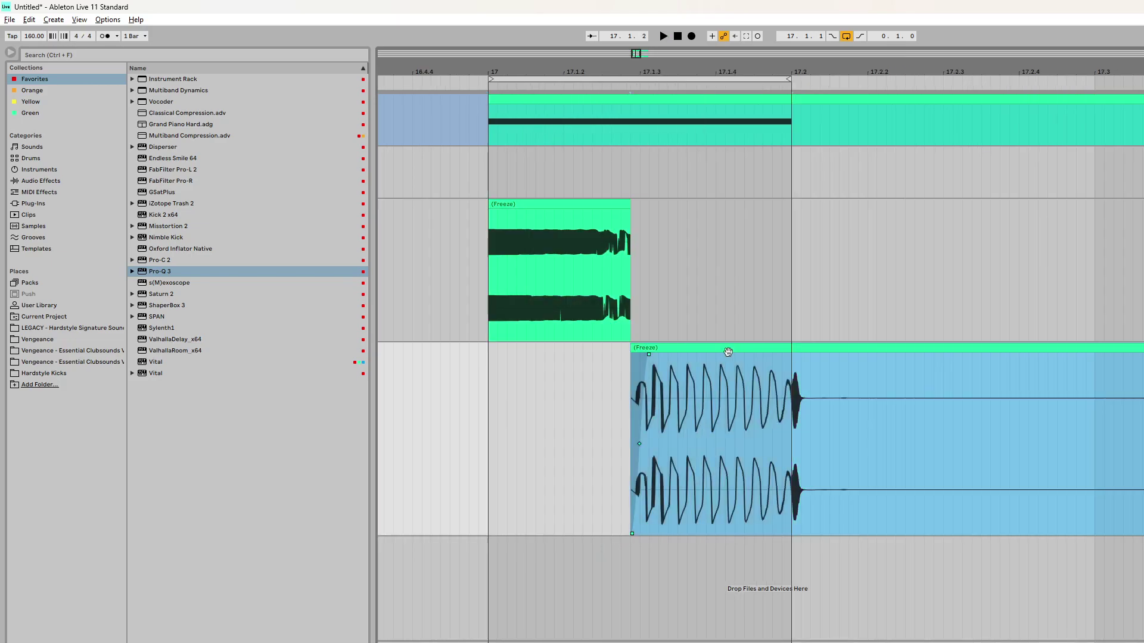
scroll(576, 273, "up", 3)
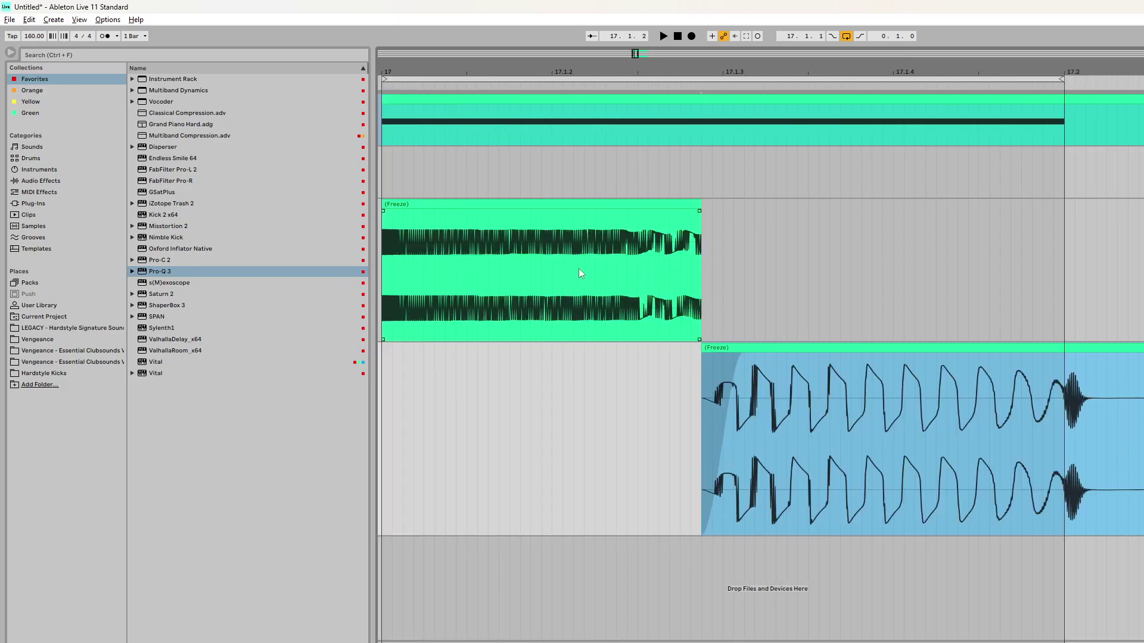
left_click(705, 208)
left_click_drag(790, 342, 731, 342)
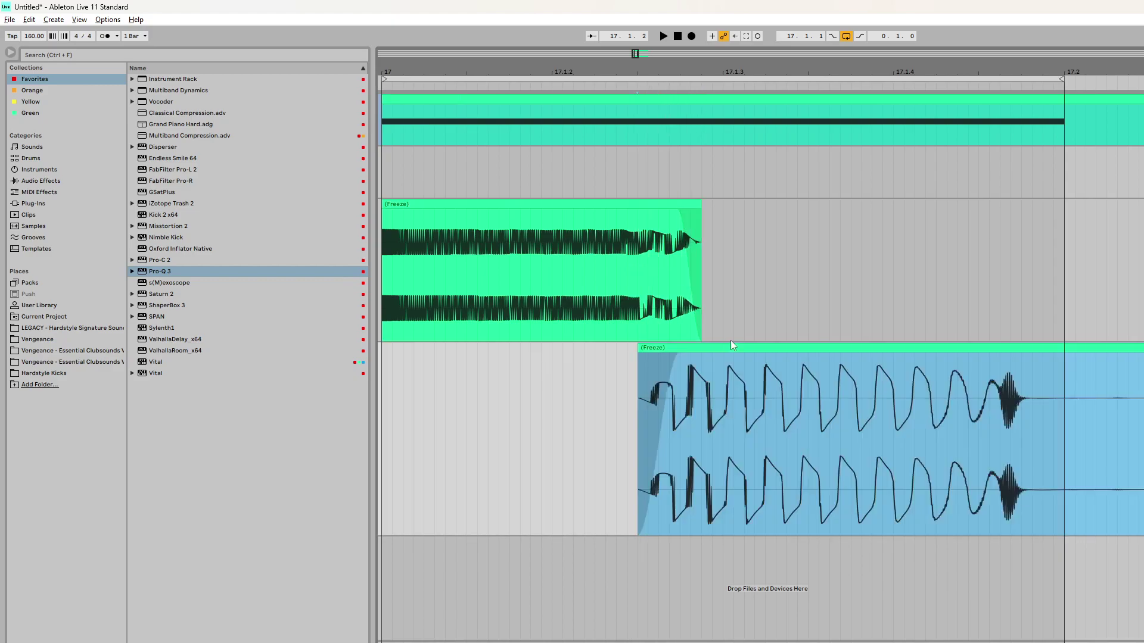
scroll(732, 342, "down", 3)
key("space")
key("space")
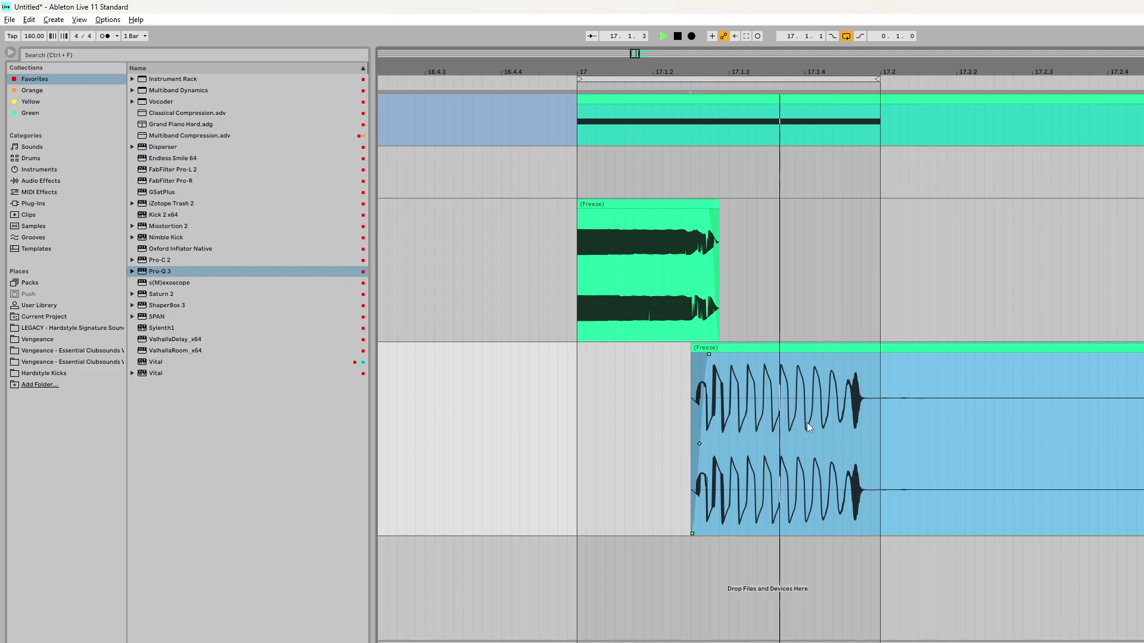
Split the tail clip at 17.2, delete the part after the split and select the remaining tail clip.
double_click(860, 345)
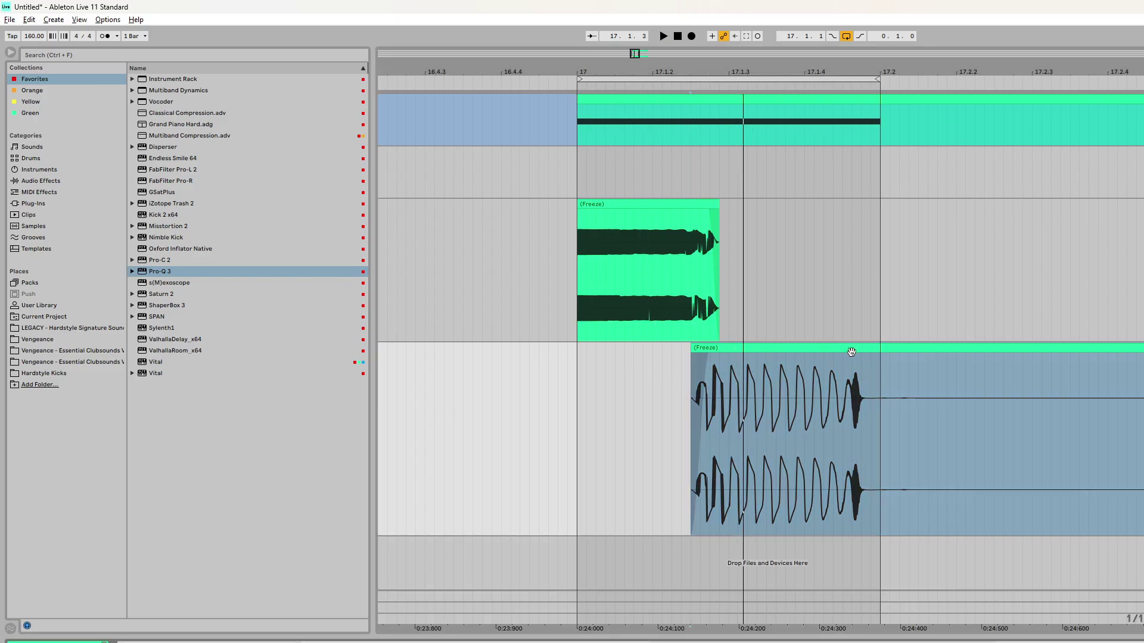
left_click(877, 384)
left_click_drag(882, 379, 695, 403)
key("ctrl+e")
left_click(903, 348)
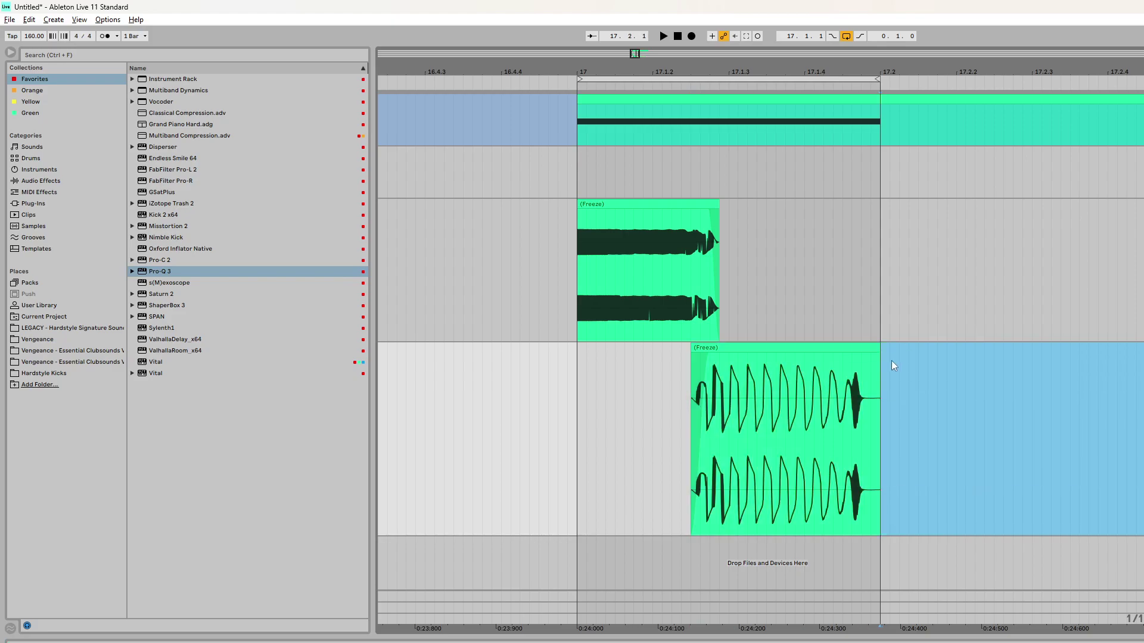
key("Delete")
left_click(849, 350)
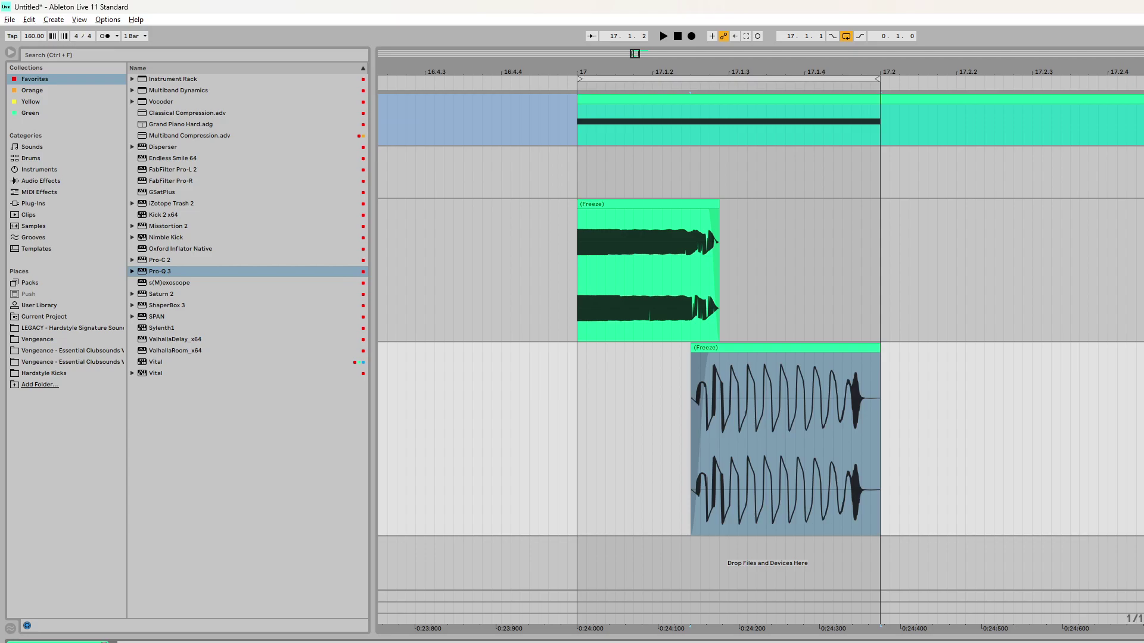
Enlarge the clip detail view and lower the tail clip's pitch to lengthen its waveform up to 17.2.
left_click_drag(209, 637, 206, 508)
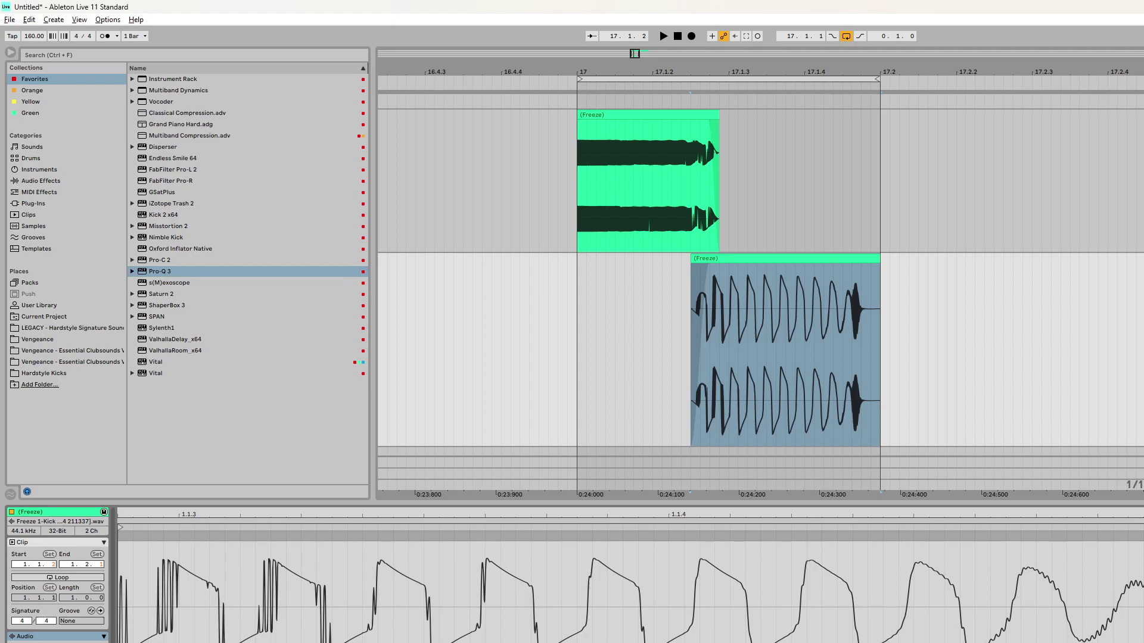
left_click_drag(34, 642, 34, 632)
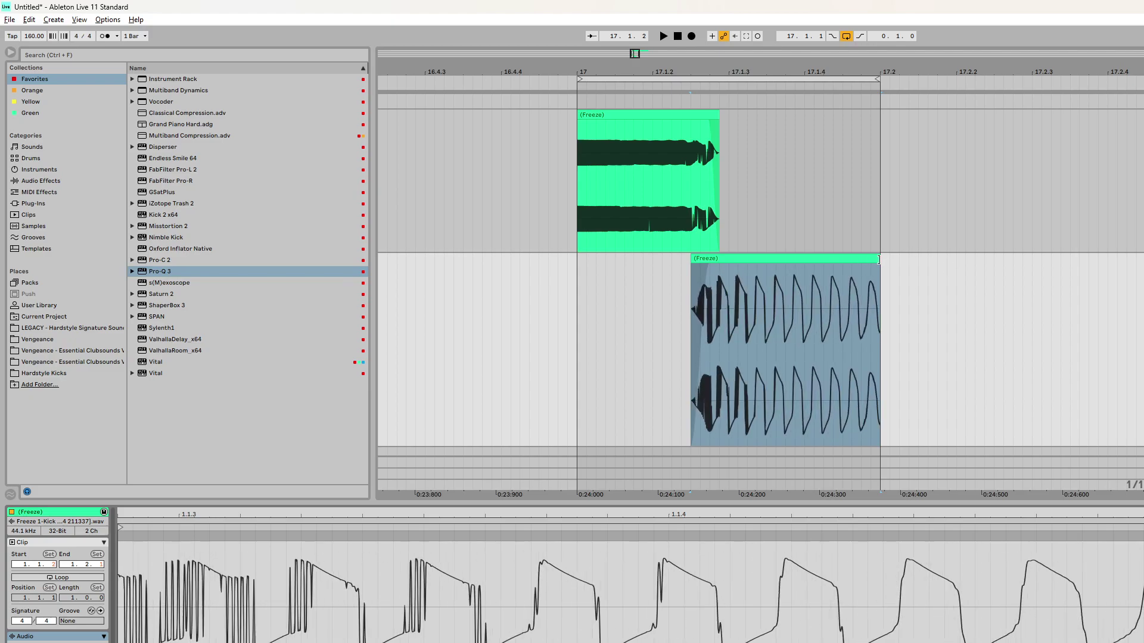
left_click(878, 259)
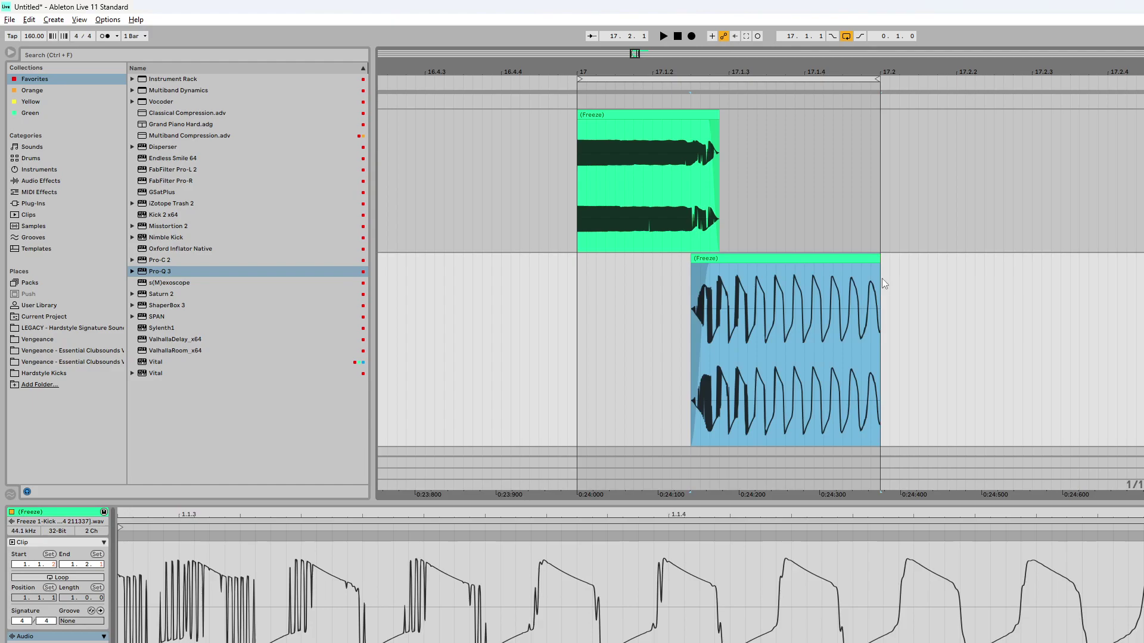
left_click(754, 280)
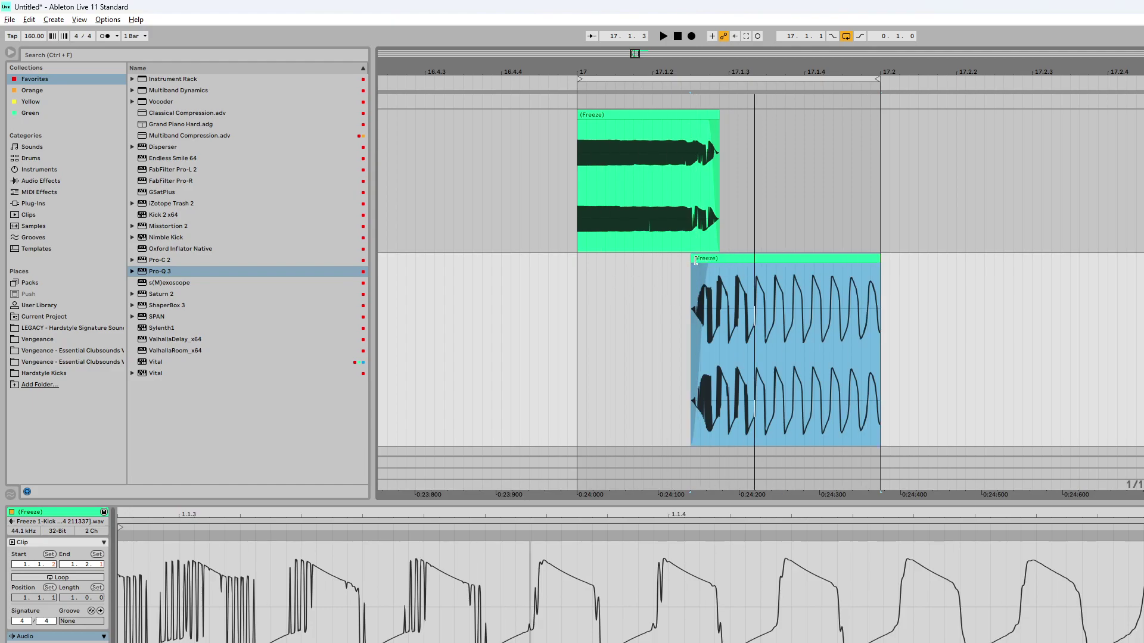
Raise the tail clip's pitch slightly, trim its faded end and align the clip to finish at 17.2, auditioning the kick.
left_click_drag(34, 638, 34, 642)
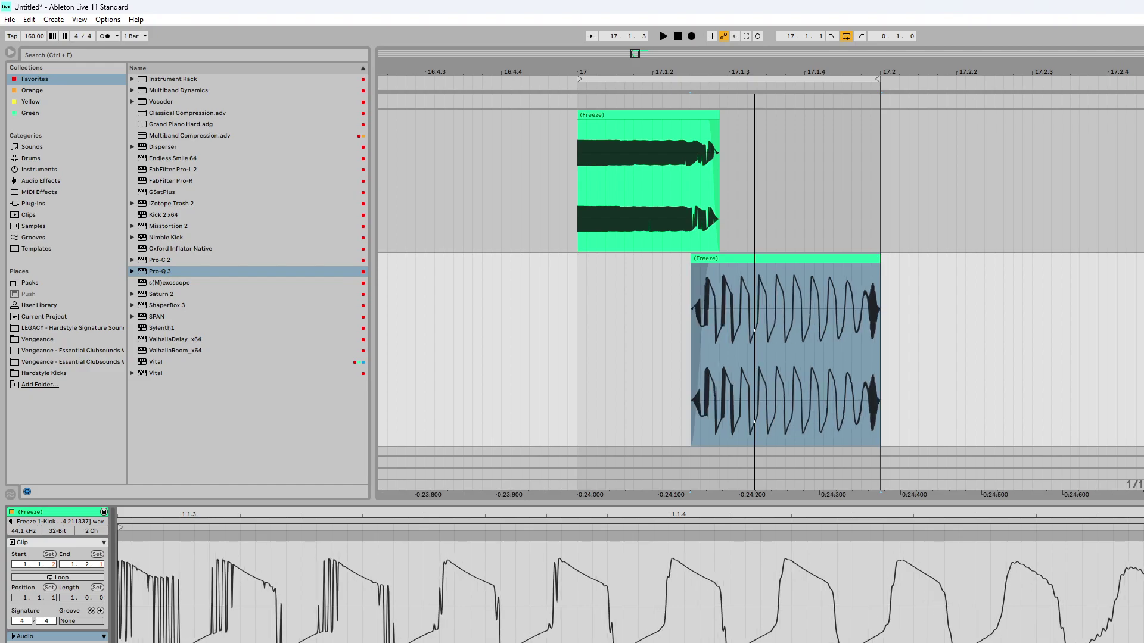
left_click_drag(877, 260, 866, 261)
key("space")
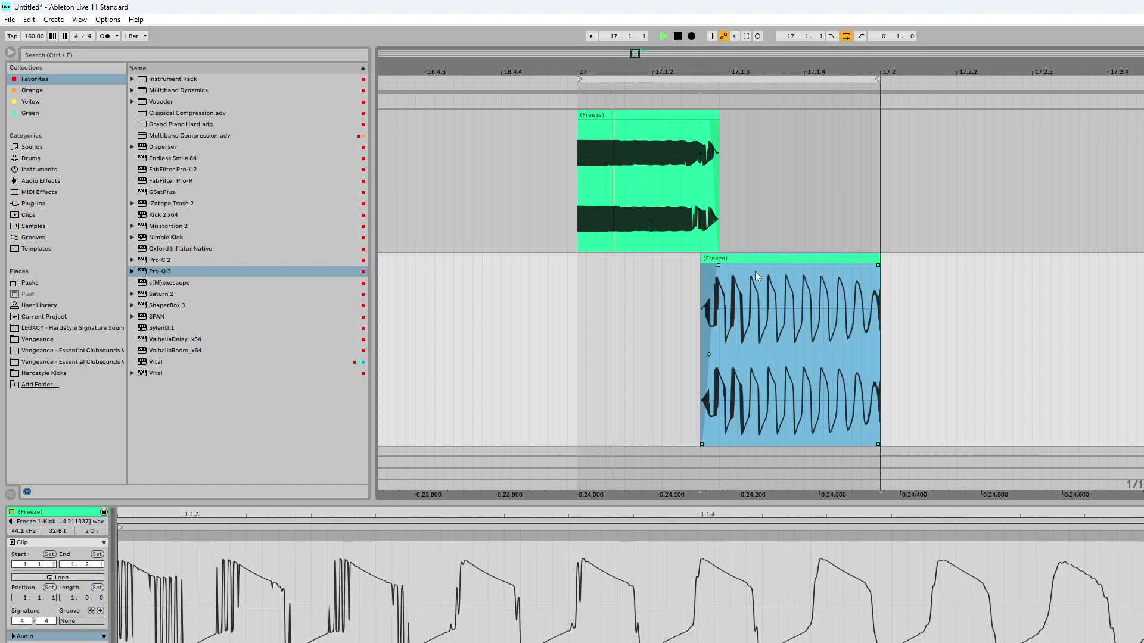
key("space")
Try starting the tail clip just before 17.1.3, audition it, and restore the start that overlaps the punch.
left_click_drag(700, 261, 720, 260)
key("space")
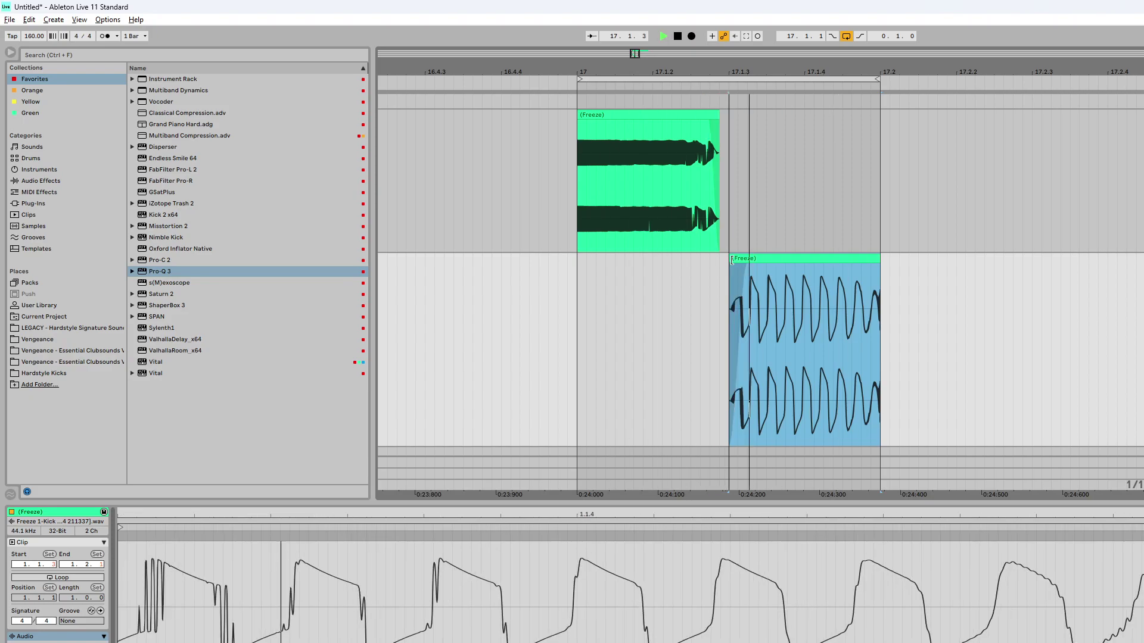
left_click_drag(718, 260, 700, 260)
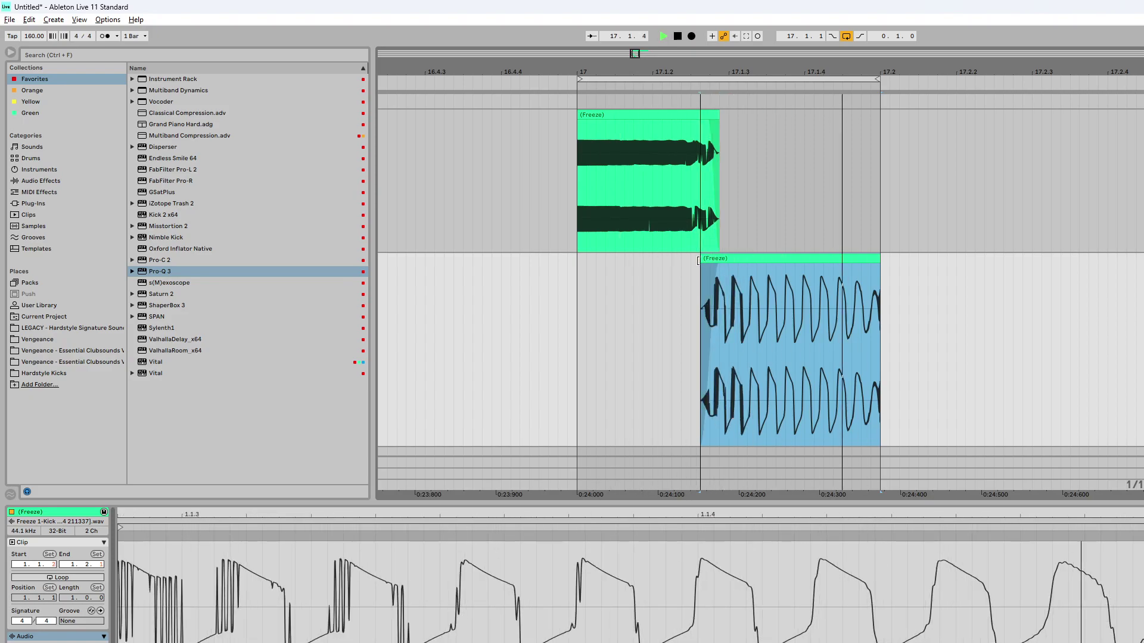
key("space")
Lengthen the punch clip's fade-out so it begins before the tail's start, and audition the blended kick.
scroll(718, 131, "up", 2)
left_click_drag(695, 124, 656, 125)
key("space")
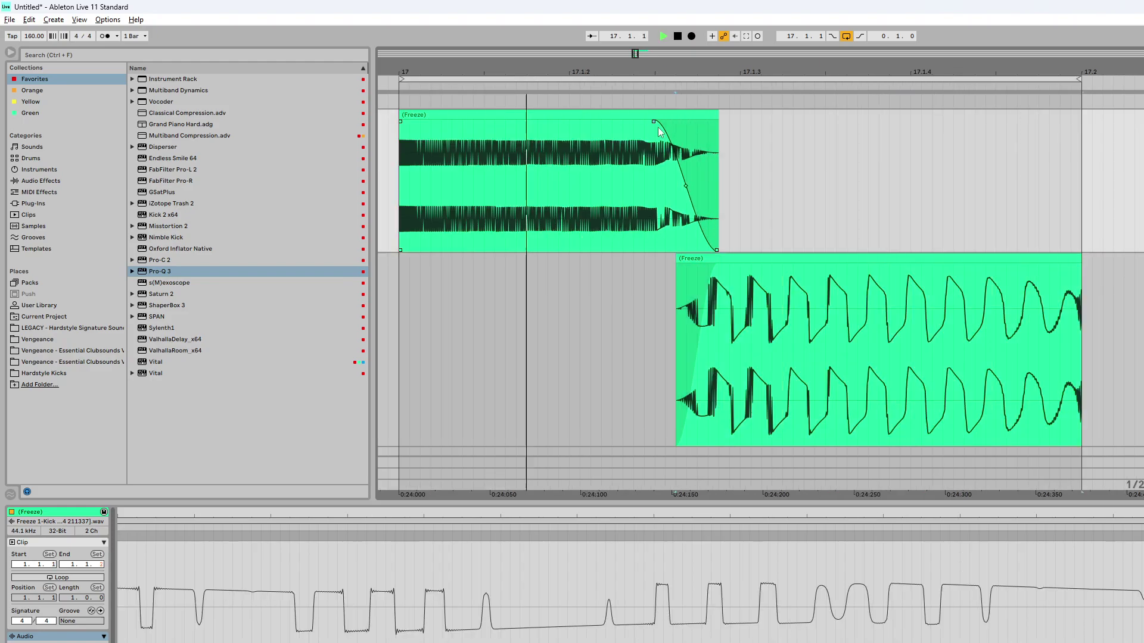
scroll(682, 143, "down", 3)
key("space")
left_click_drag(636, 310, 773, 161)
left_click(769, 151)
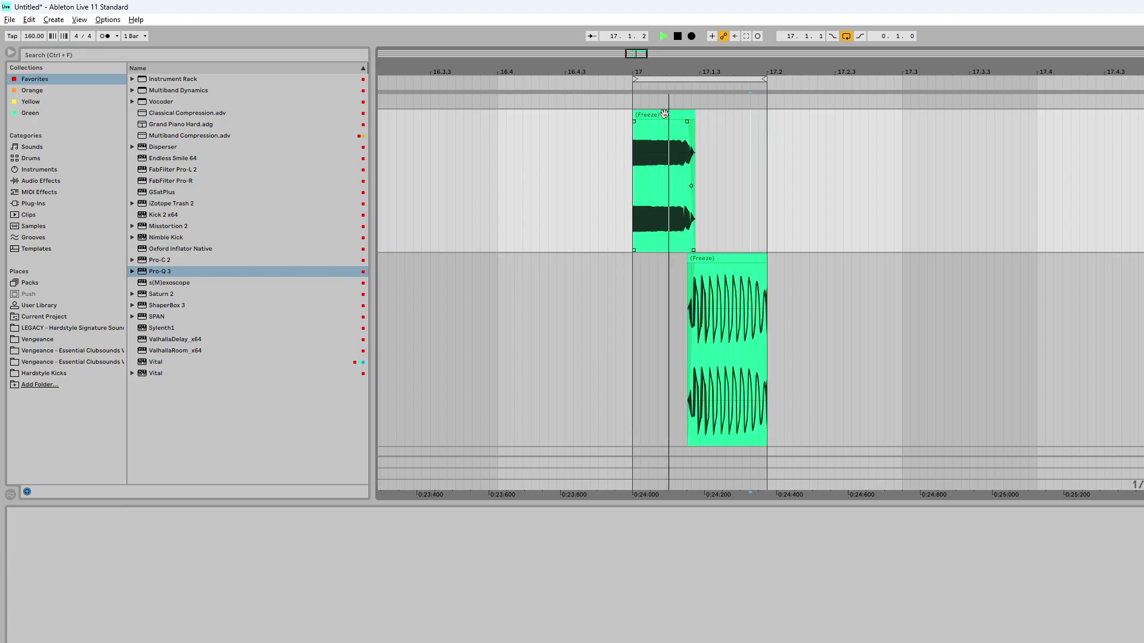
Insert a new audio track below the punch, freeze the punch track and copy its frozen clip onto the new track at 17.
left_click(656, 115)
right_click(662, 117)
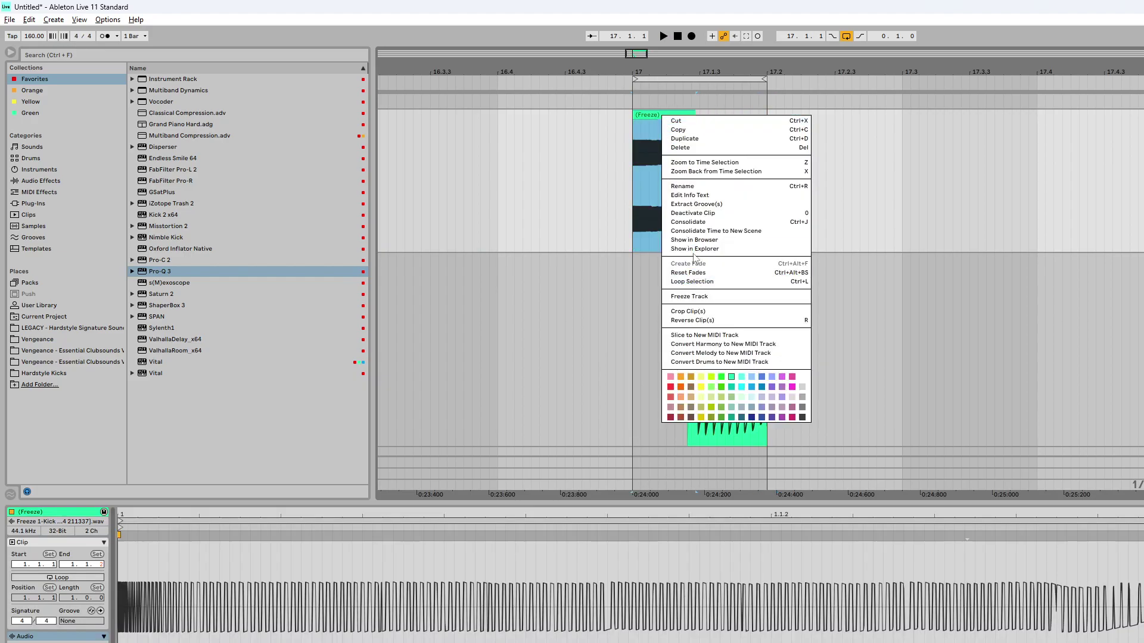
left_click(649, 118)
key("ctrl+t")
right_click(652, 116)
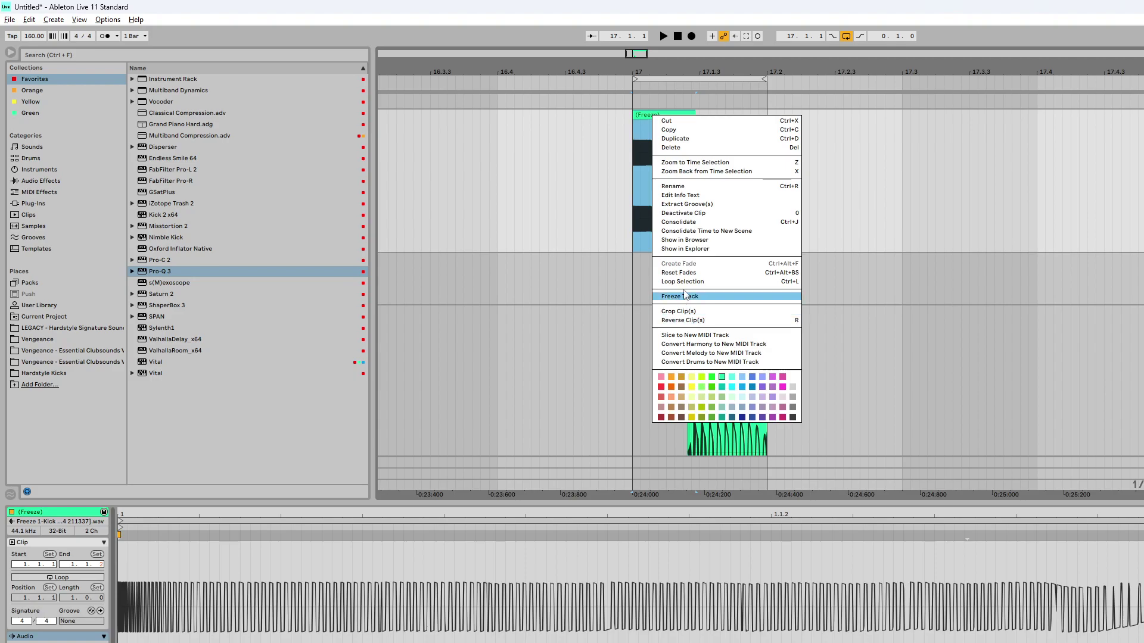
left_click(685, 297)
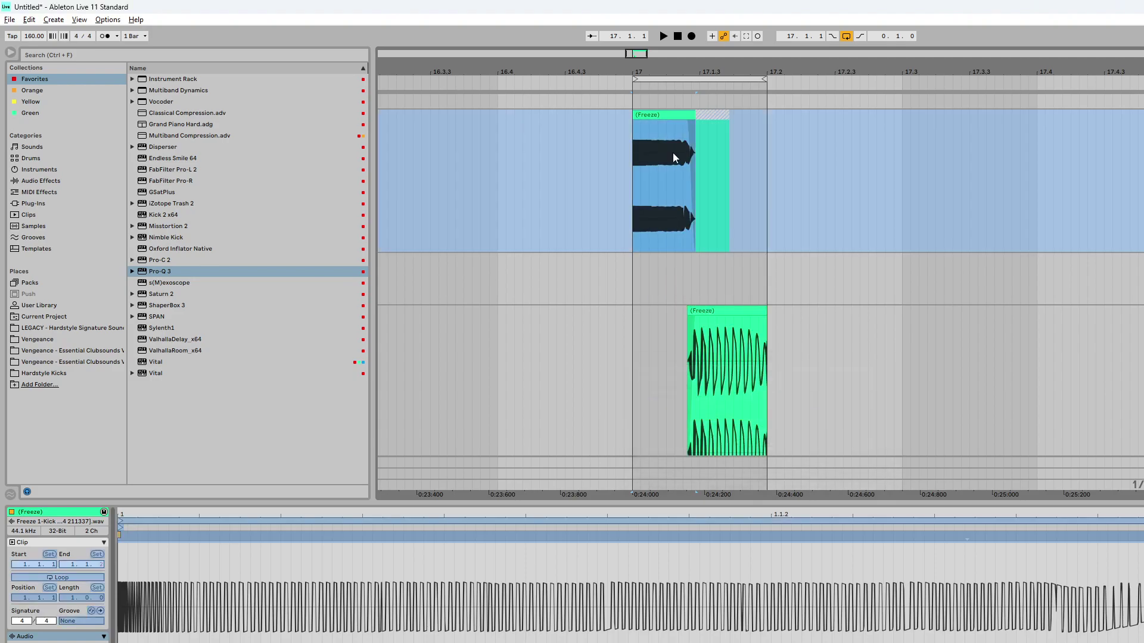
left_click_drag(664, 114, 665, 272)
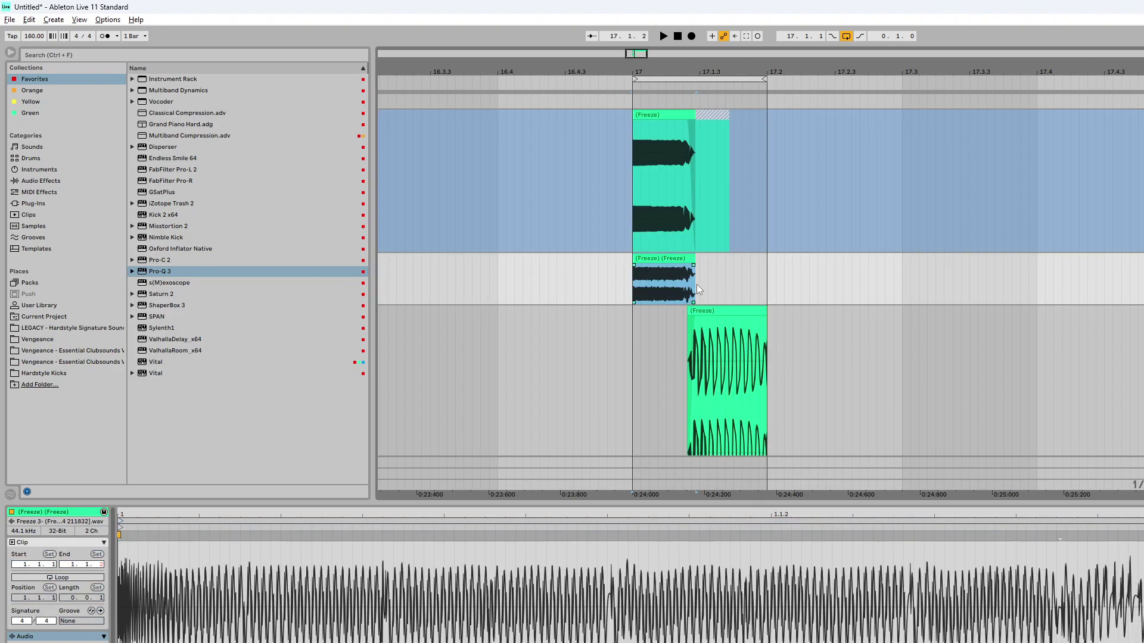
Move the track with the bounced punch below the tail track.
left_click(711, 311)
scroll(732, 301, "down", 2)
left_click(733, 260)
left_click(730, 251)
left_click(660, 198)
left_click_drag(1143, 222, 1143, 439)
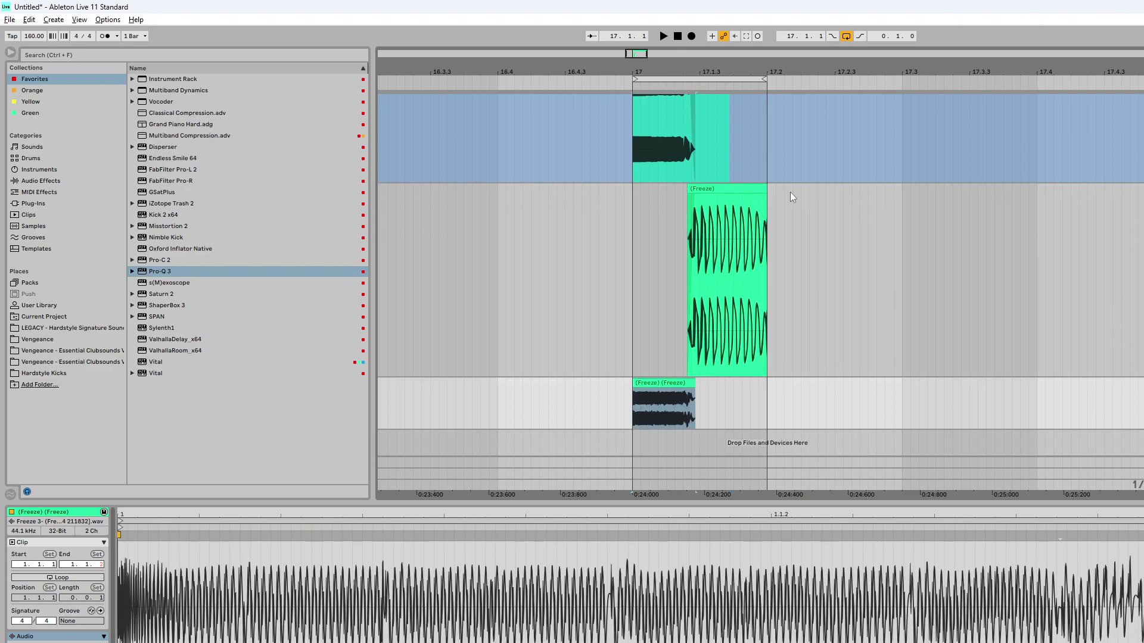
Insert an audio track below the tail, freeze the tail track and copy its frozen clip onto the new track.
left_click(755, 188)
left_click(703, 200)
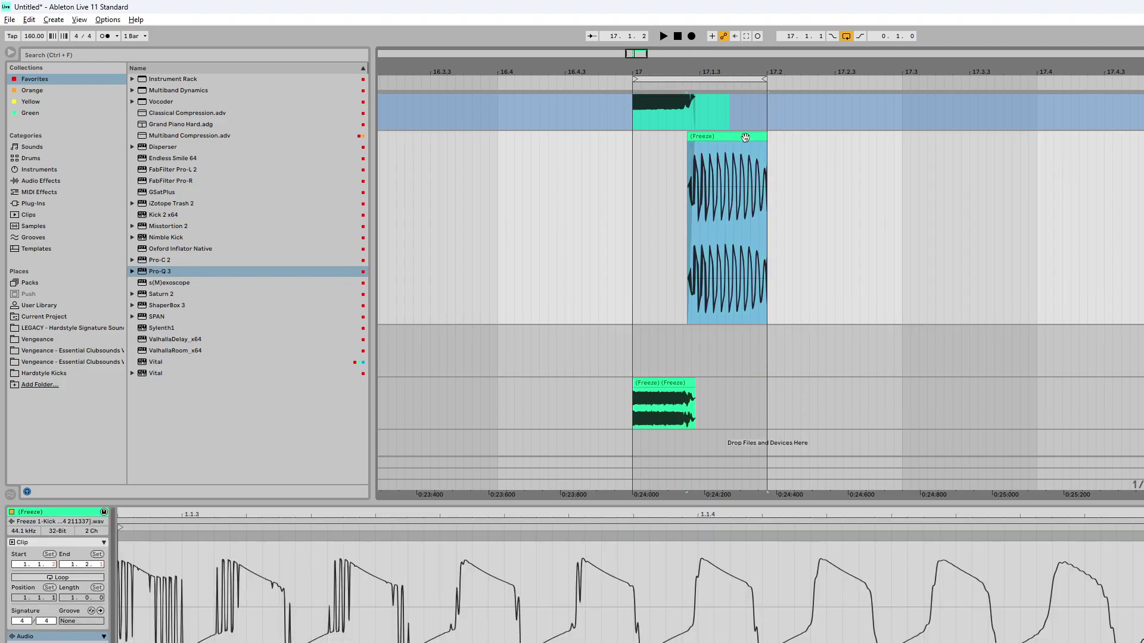
right_click(746, 139)
left_click(795, 320)
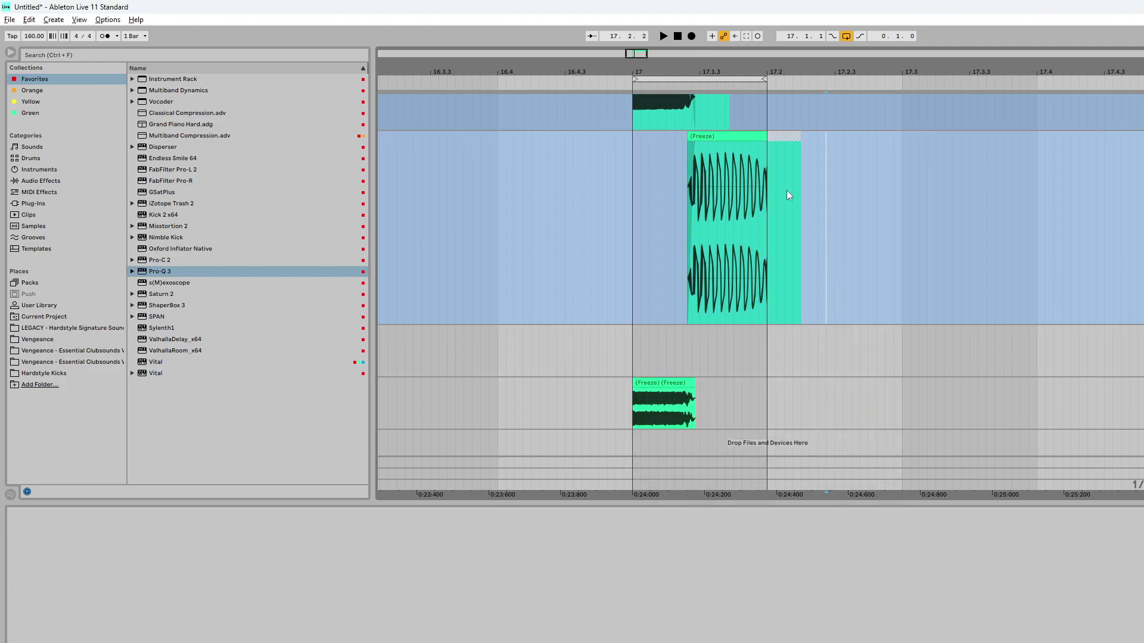
left_click_drag(720, 137, 722, 346)
Examine the bounced tail's waveform and compare the bounced clips with the frozen punch and tail tracks.
scroll(726, 352, "up", 5)
scroll(715, 358, "down", 2)
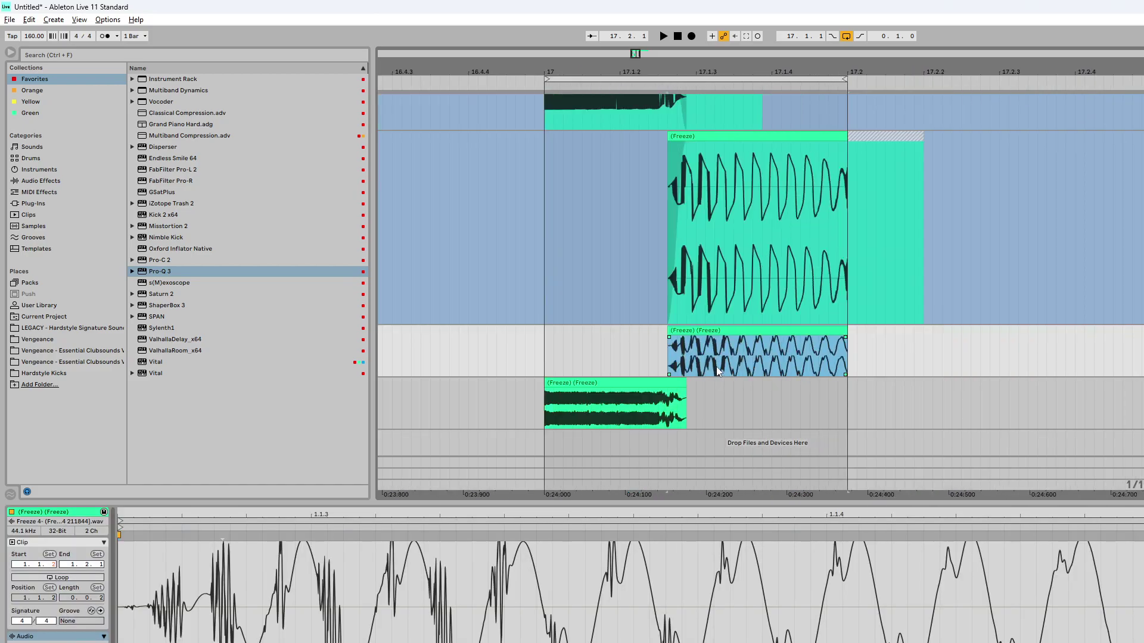
scroll(716, 365, "up", 1)
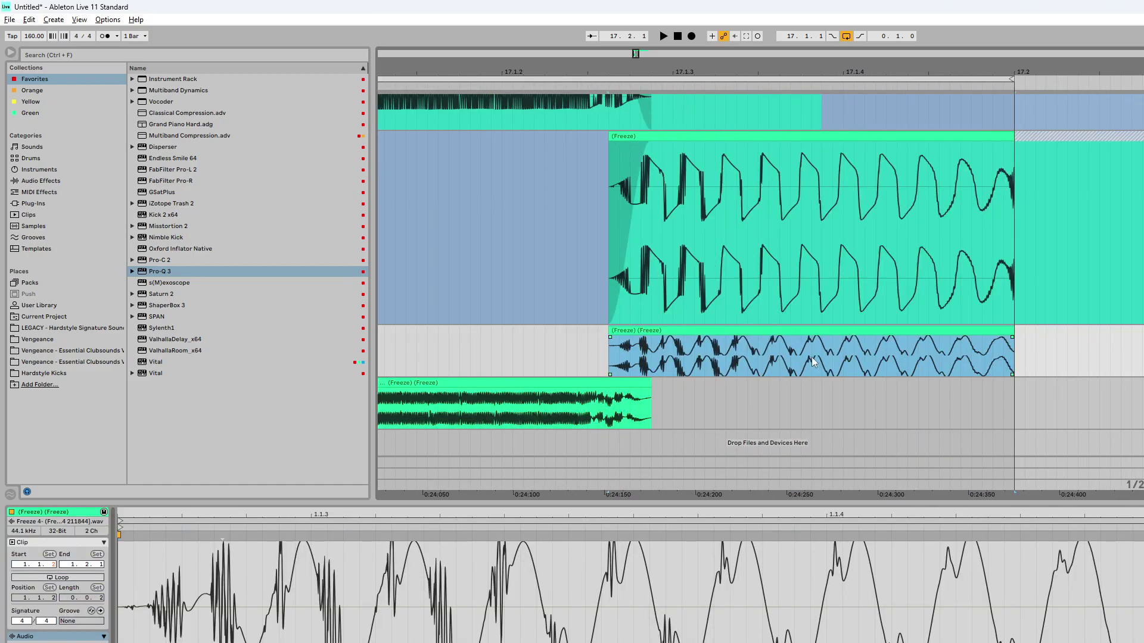
scroll(749, 367, "up", 1)
scroll(789, 353, "down", 4)
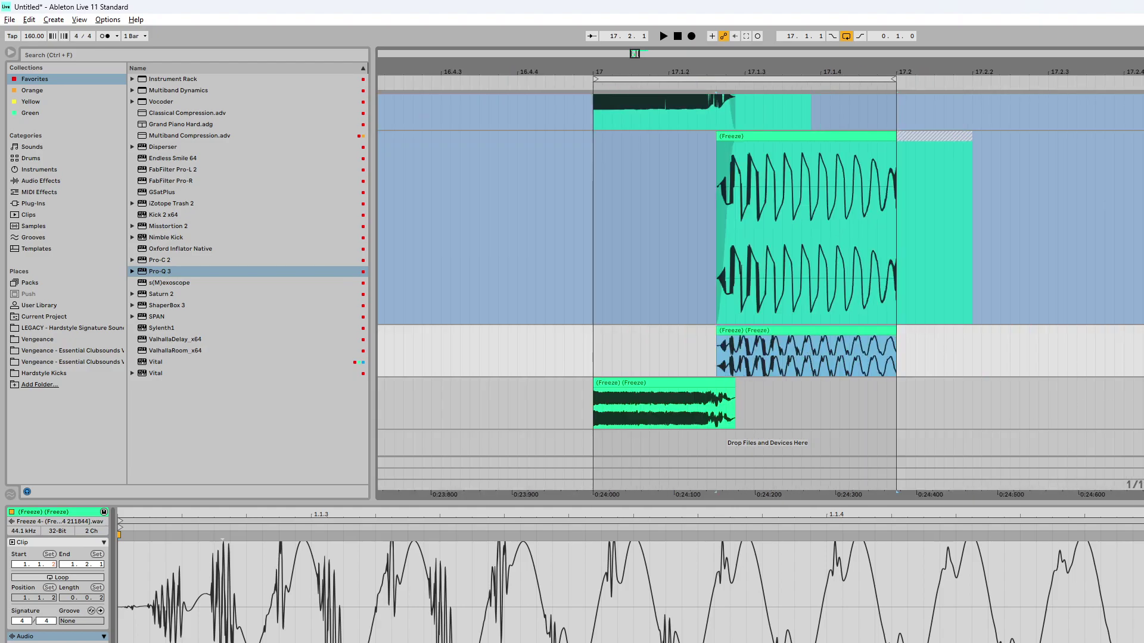
left_click(1139, 384)
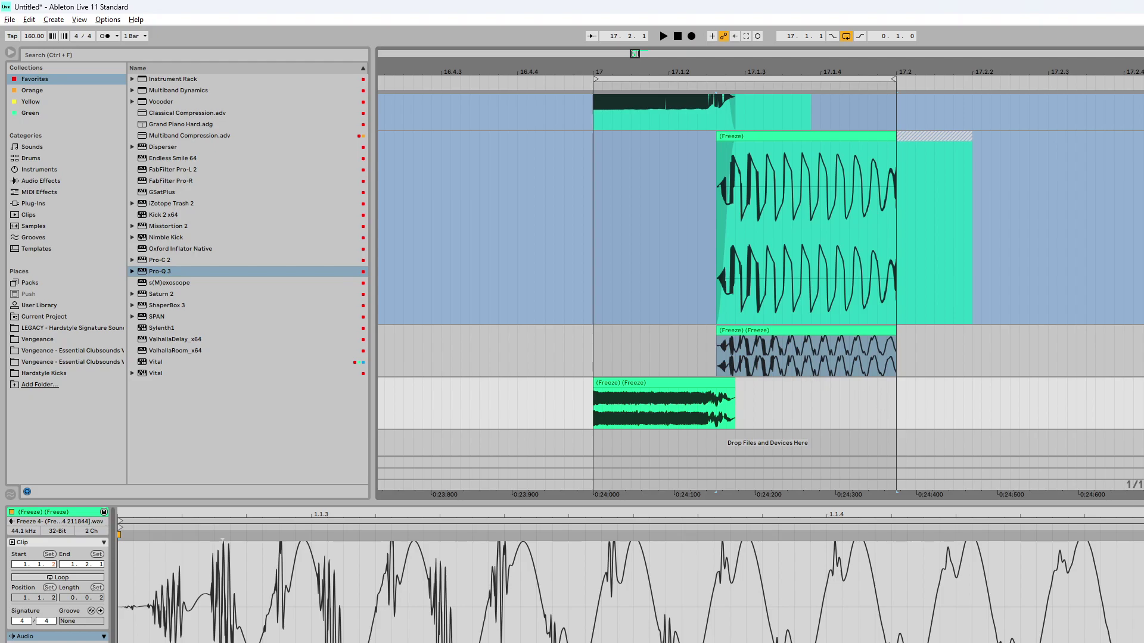
left_click(1139, 138)
scroll(1139, 179, "up", 1)
scroll(723, 263, "up", 3)
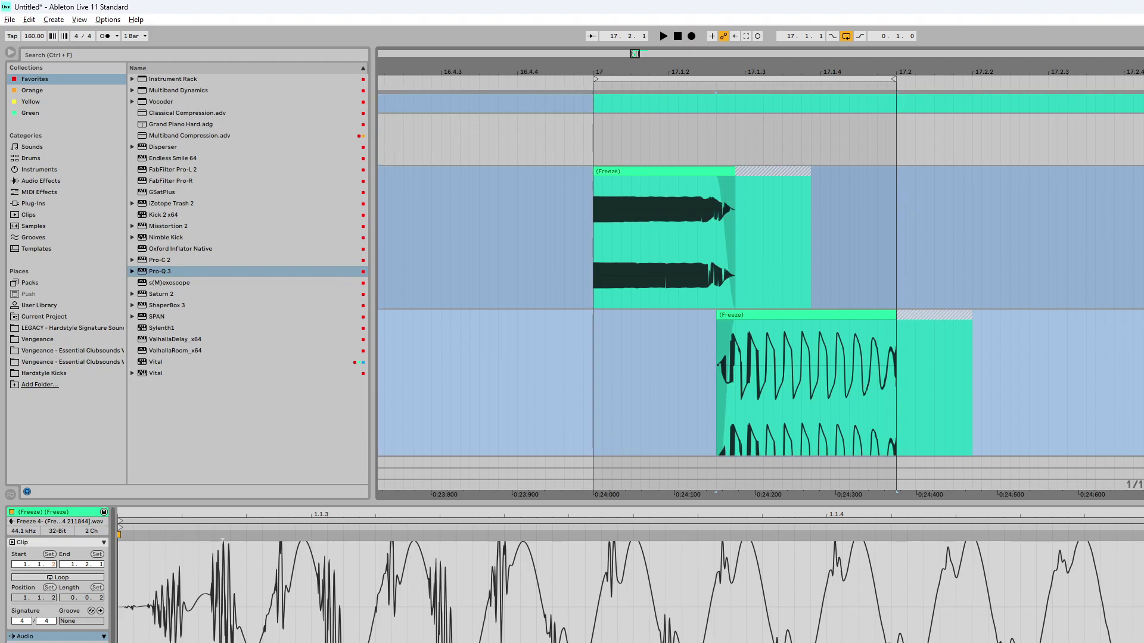
scroll(724, 264, "down", 4)
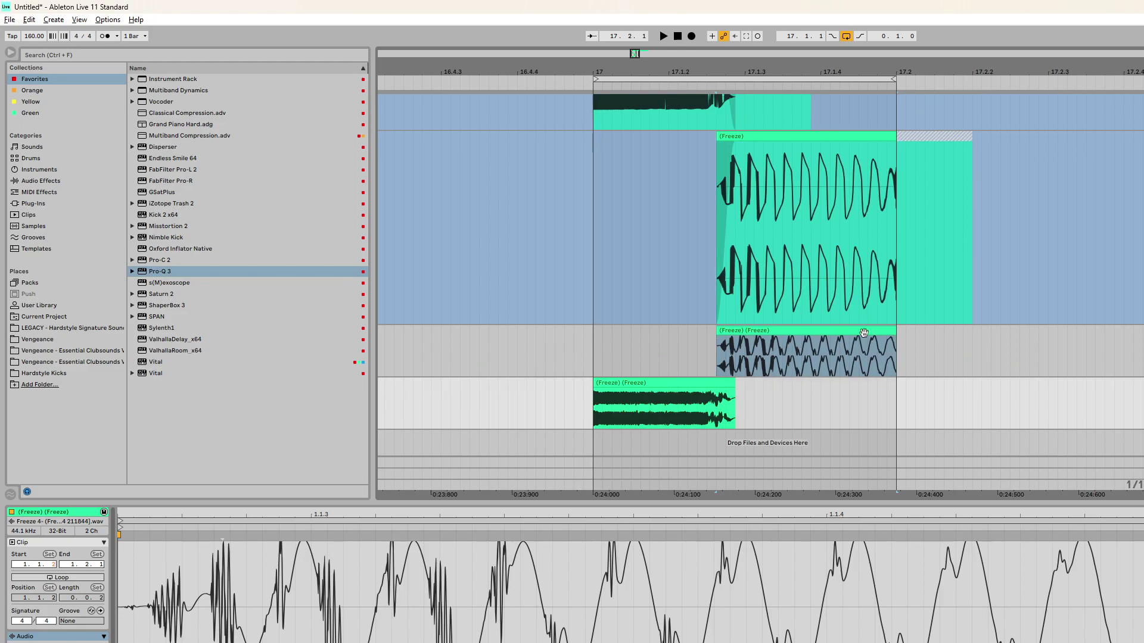
left_click(729, 345)
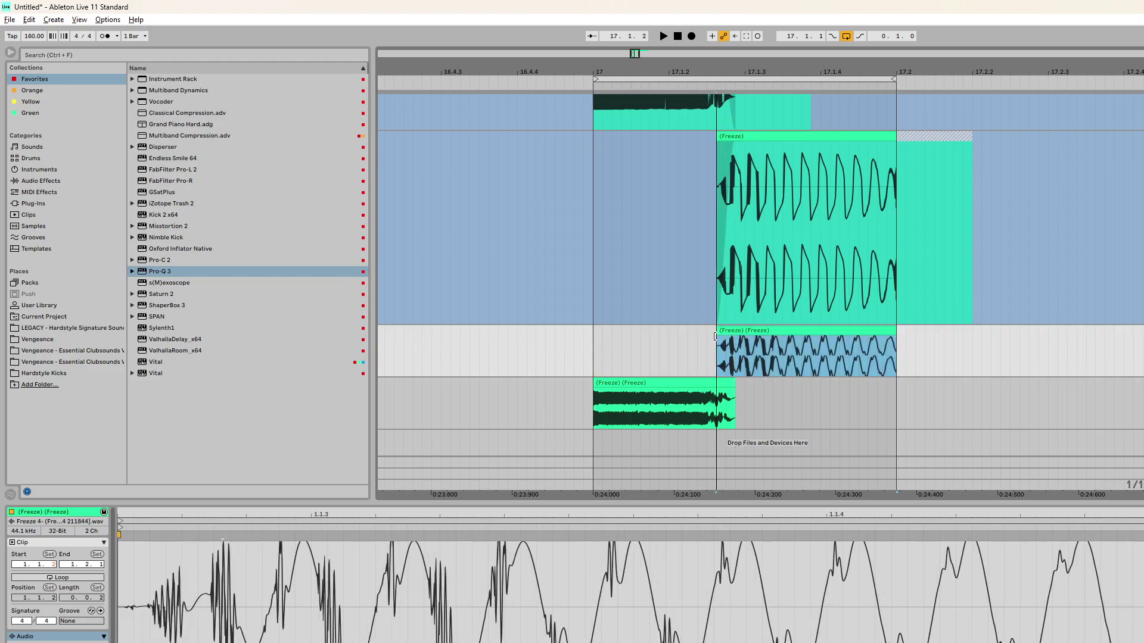
Add the ValhallaRoom reverb to the bounced punch track and close its plugin window.
left_click(712, 385)
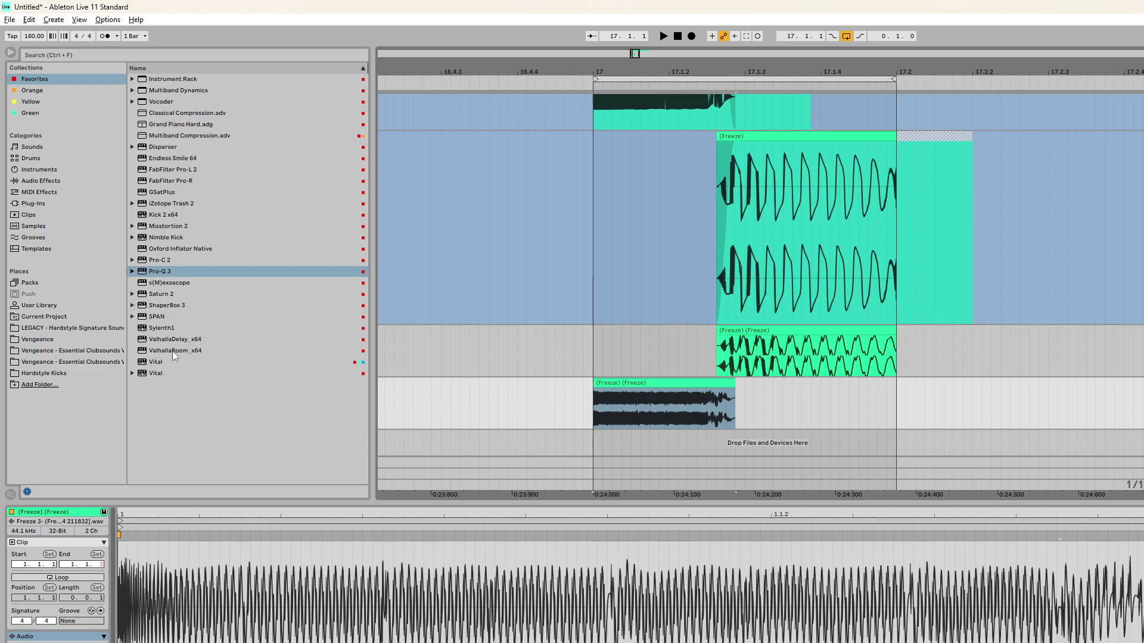
left_click_drag(173, 351, 633, 411)
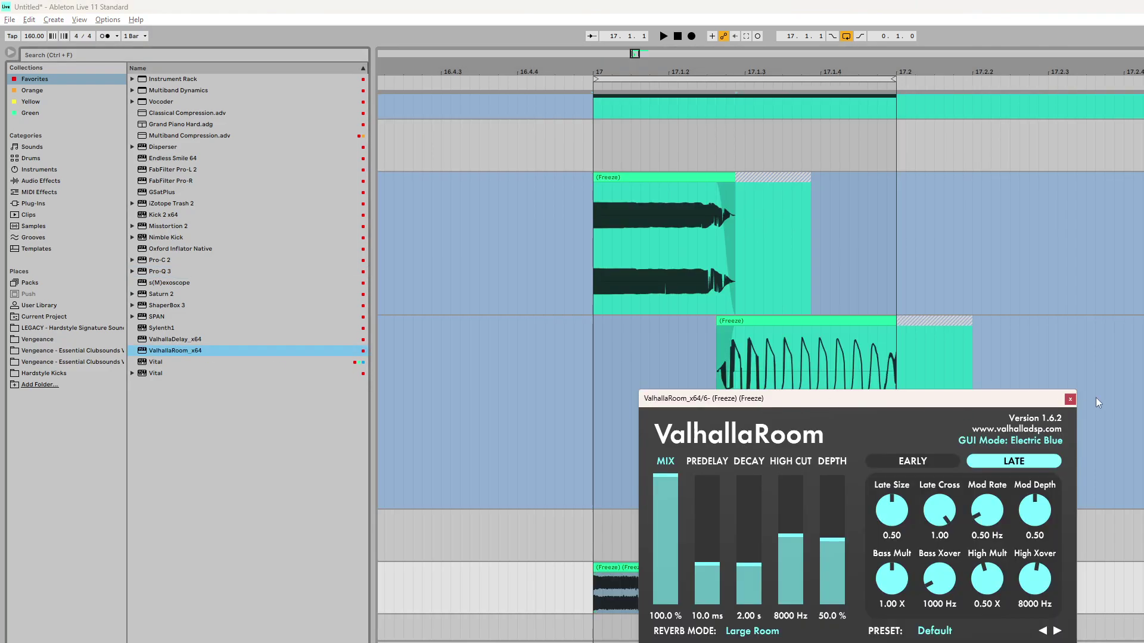
left_click(1071, 400)
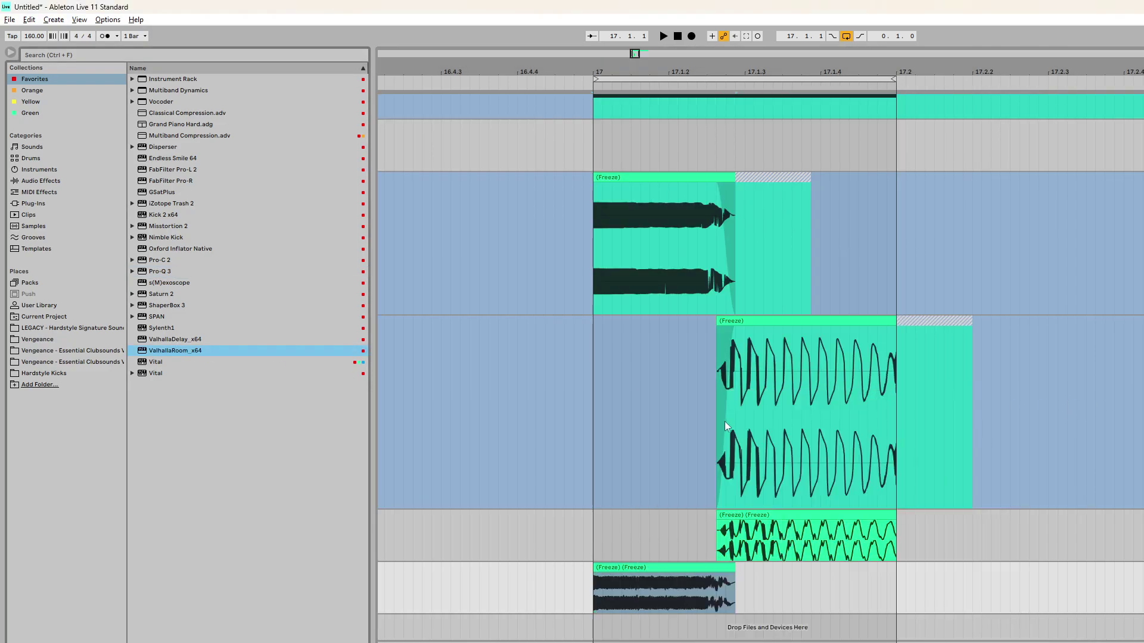
Freeze the bounced punch track with its reverb and copy the frozen clip onto a new track below it.
left_click(724, 567)
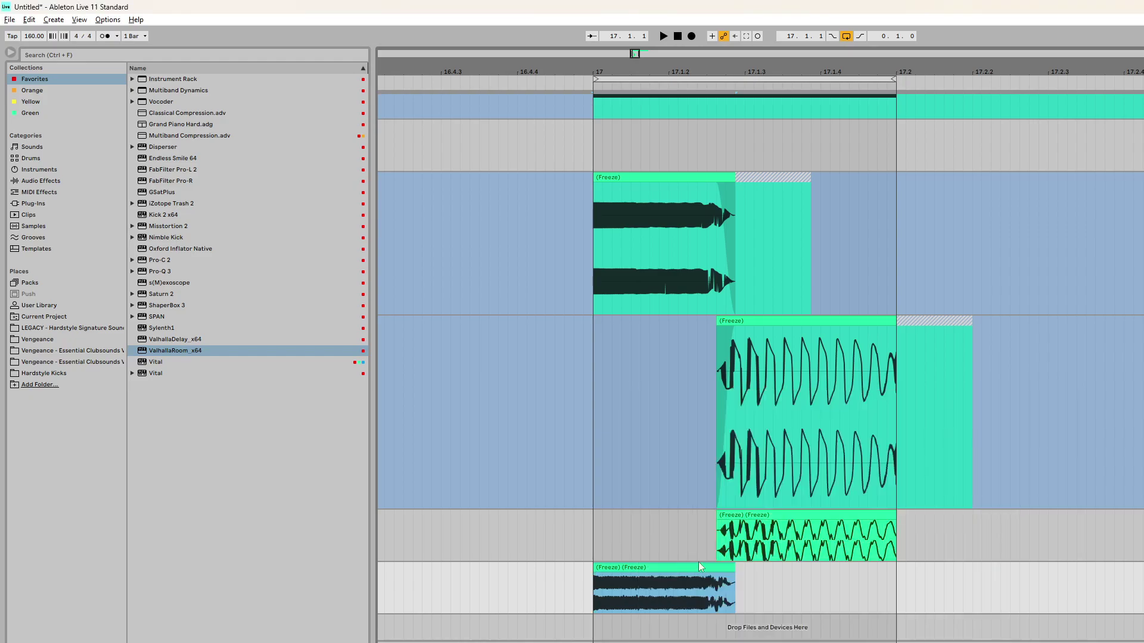
right_click(692, 573)
right_click(723, 270)
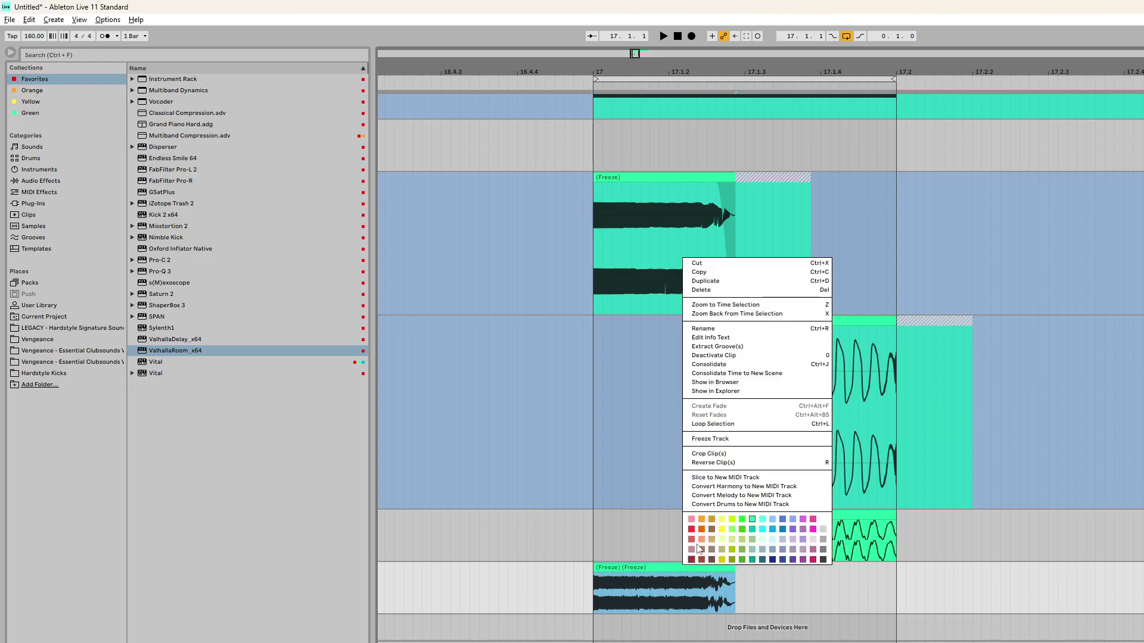
left_click(722, 441)
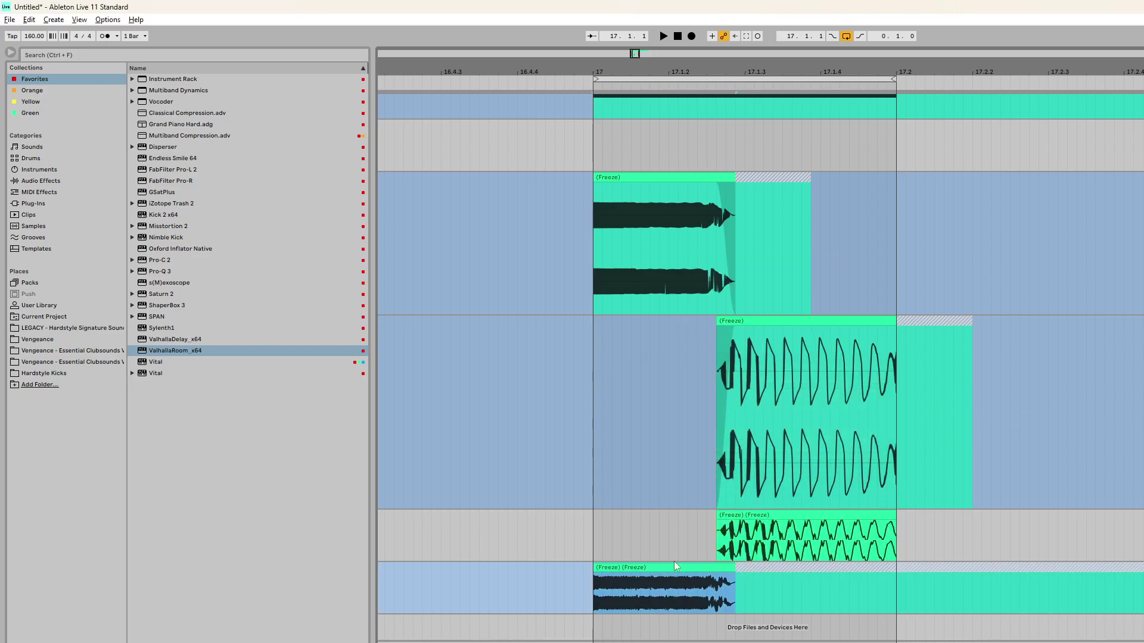
scroll(674, 564, "down", 1)
left_click_drag(675, 545, 674, 602)
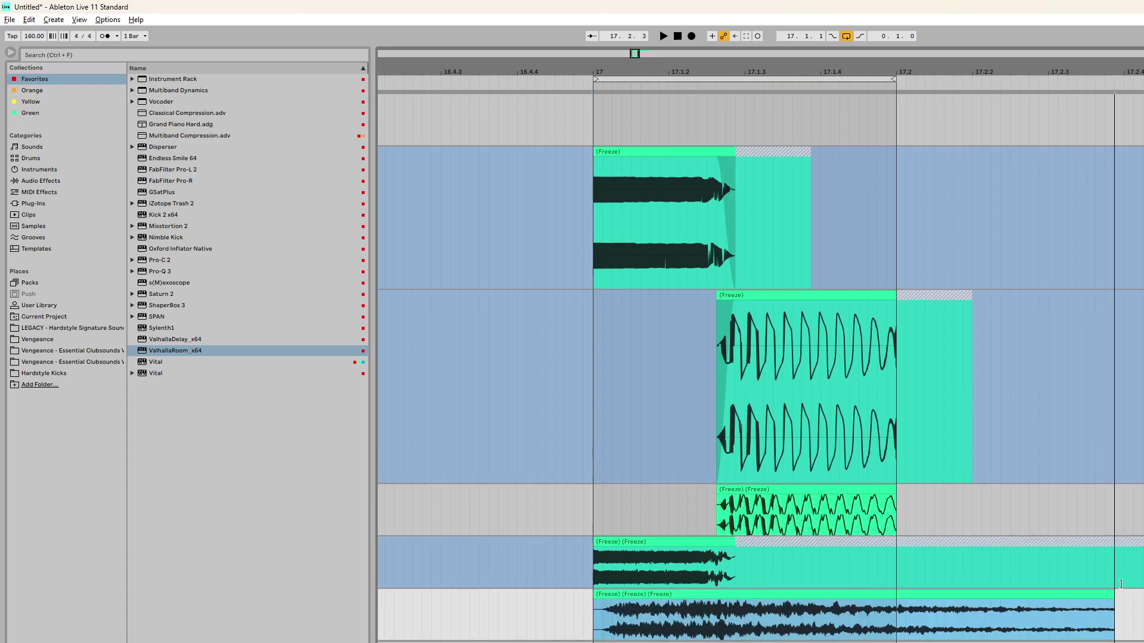
Extend the reverb clip's end to 17.3, reverse the clip and shorten it to end at 17.2.
scroll(1039, 591, "down", 5)
mouse_move(1068, 596)
left_mouse_down()
mouse_move(1139, 595)
mouse_move(1071, 594)
left_mouse_up()
left_click(1033, 596)
key("r")
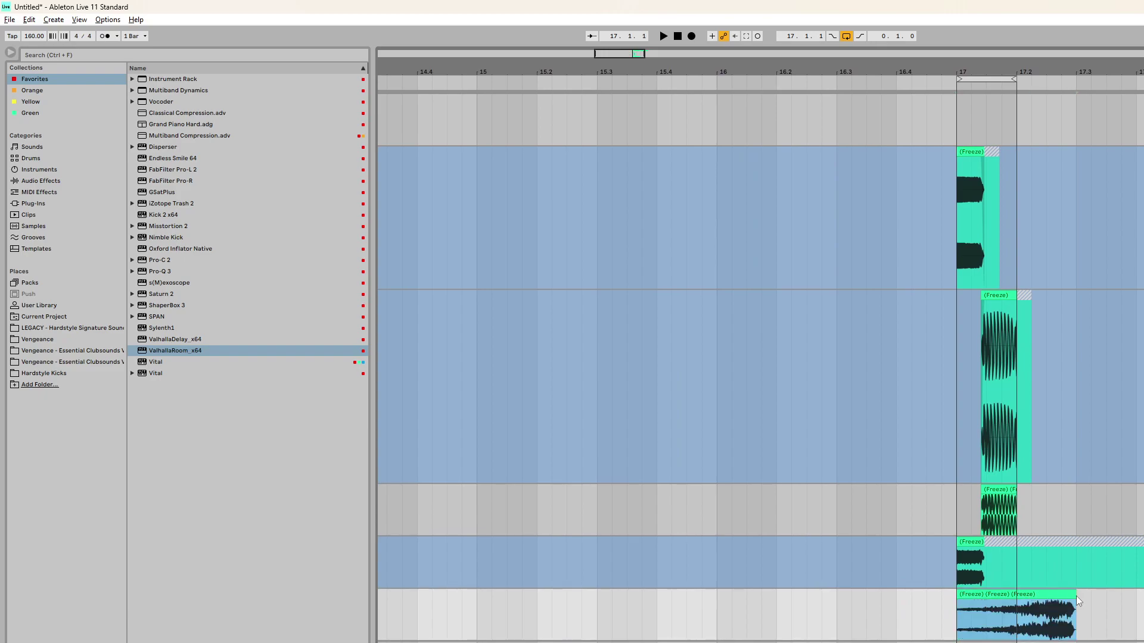
left_click_drag(1076, 596, 1016, 598)
Insert Pro-Q 3 on the reversed reverb track, add a 36 dB/oct low cut and audition the result.
double_click(160, 271)
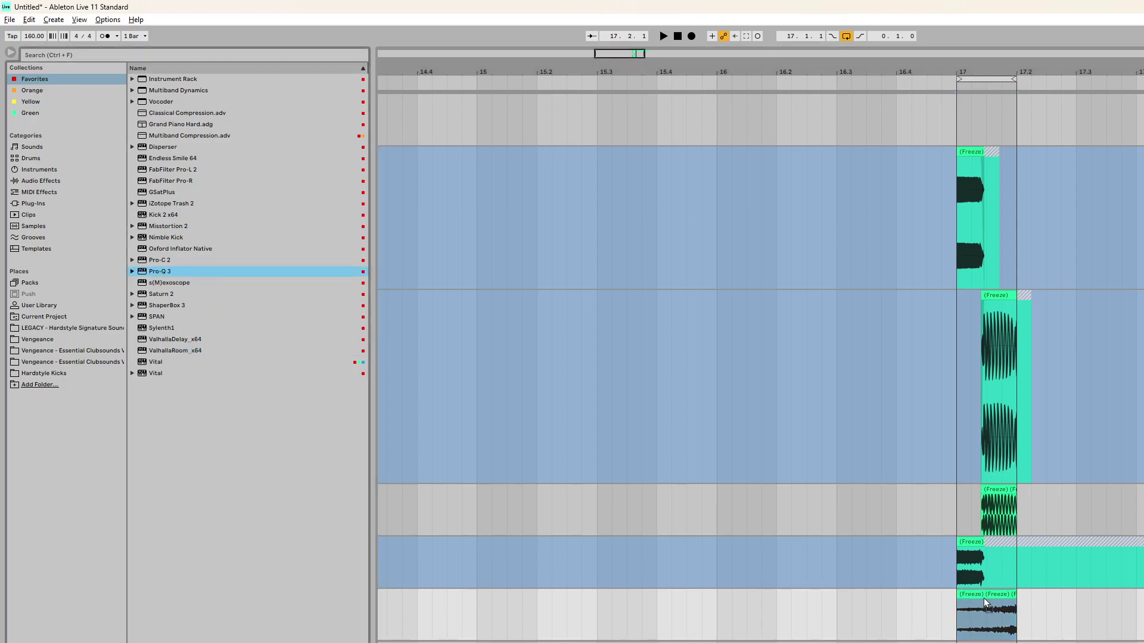
left_click(91, 239)
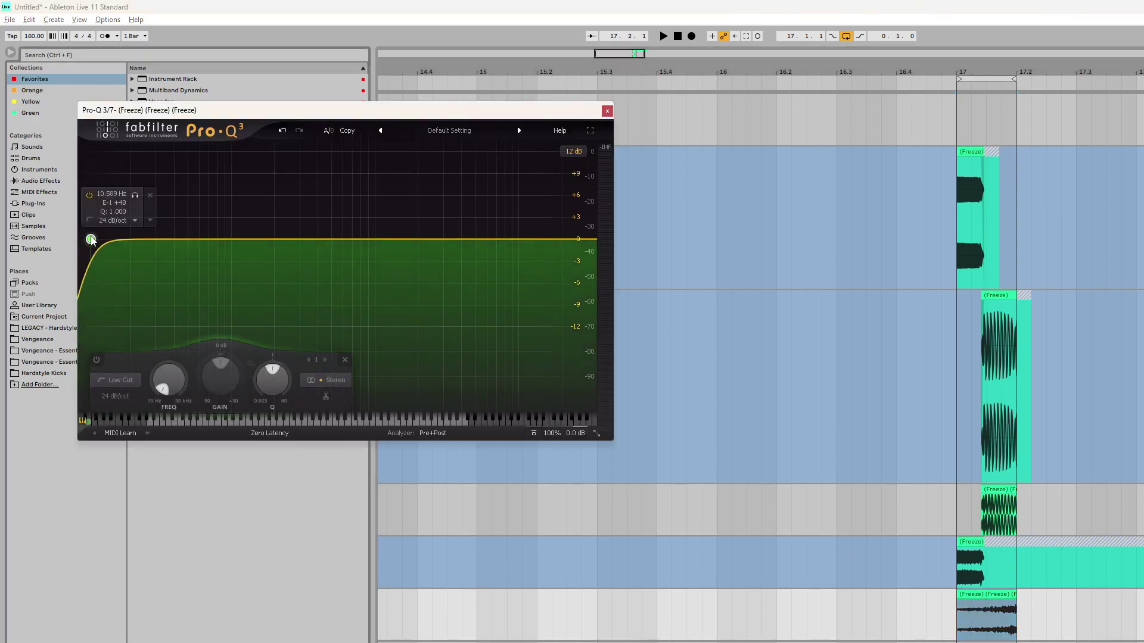
left_click(984, 593)
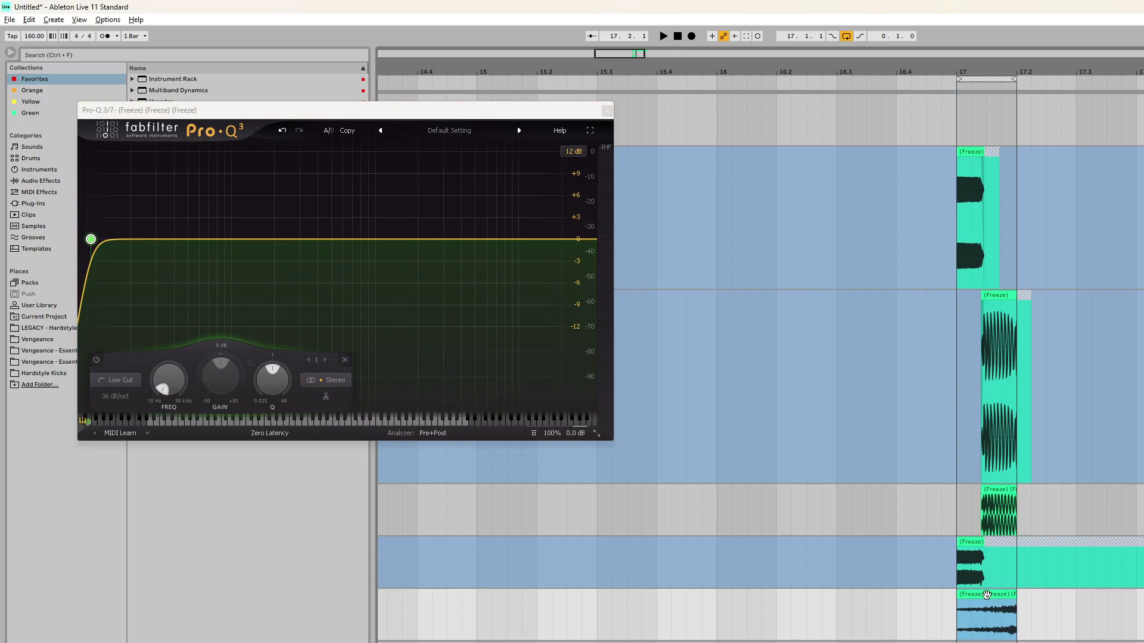
key("space")
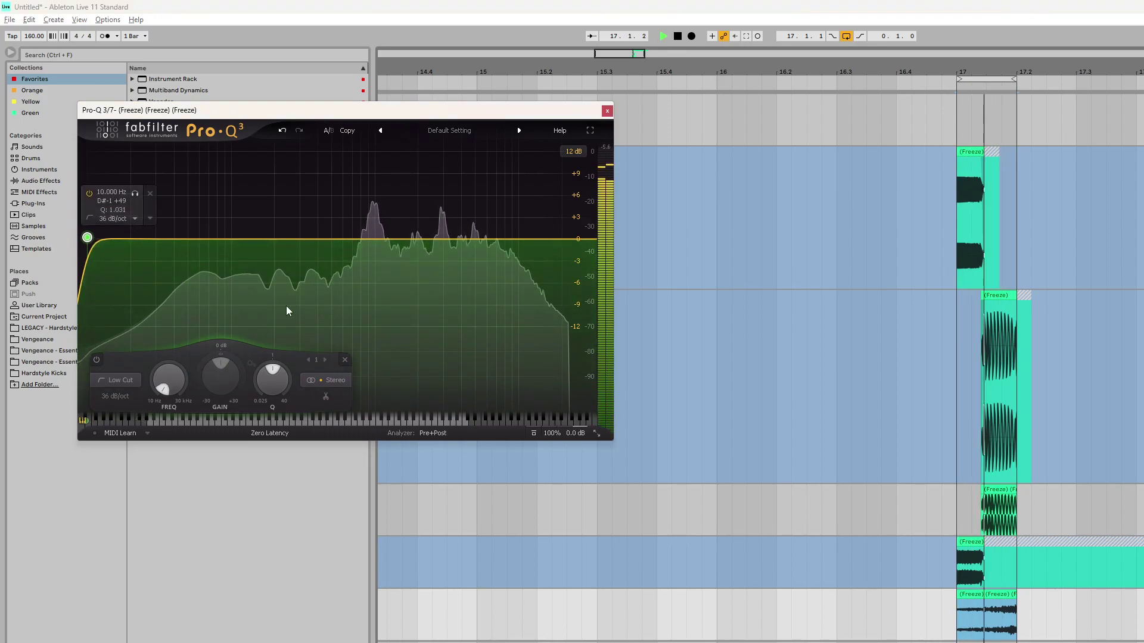
key("space")
Set the reverb's low cut to about 271 Hz with a 72 dB/oct slope, audition it and close the equalizer.
left_click_drag(92, 240, 296, 240)
scroll(304, 235, "up", 2)
key("space")
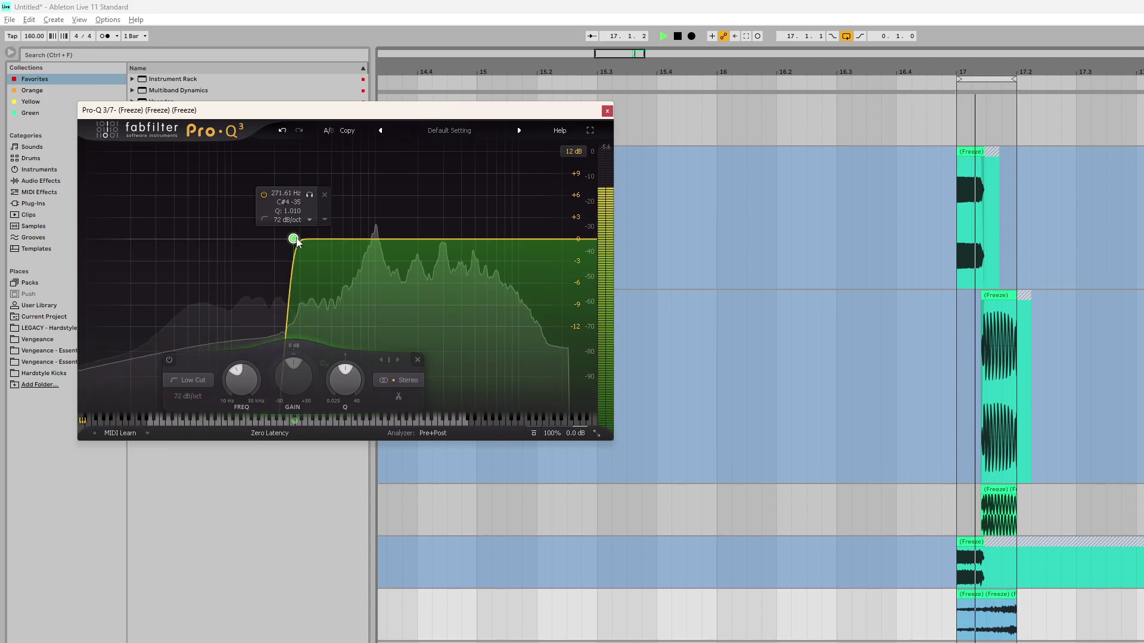
key("space")
left_click(607, 110)
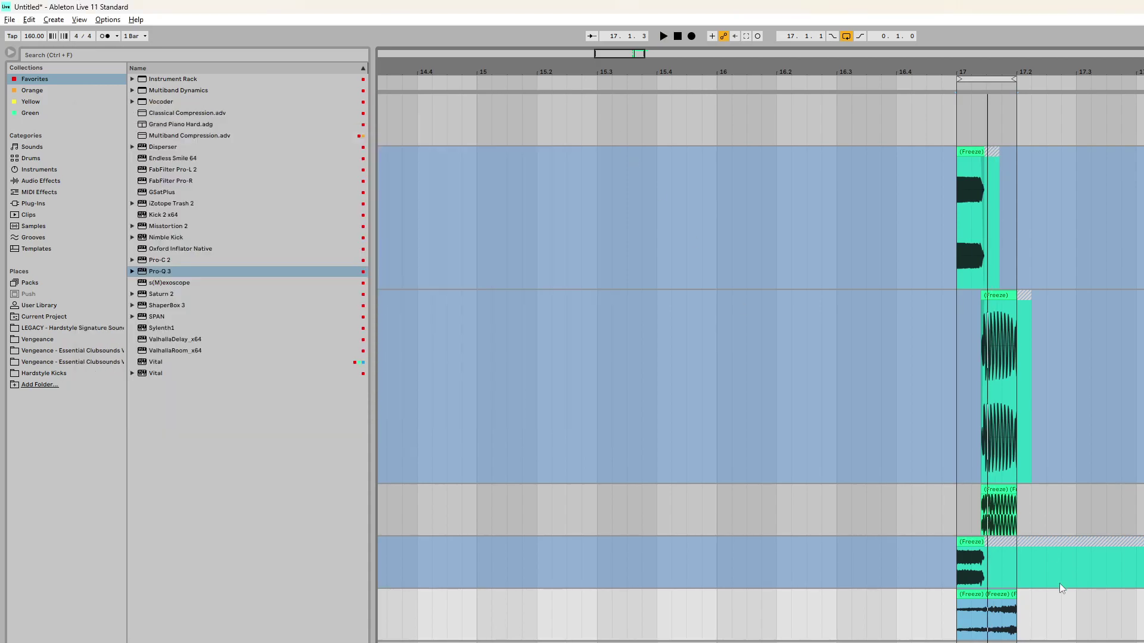
Reposition the reversed reverb clip so it spans 17 to 17.2, fade it in to just past 17.1.3, and audition it.
scroll(1049, 590, "up", 3)
mouse_move(969, 596)
left_mouse_down()
mouse_move(838, 602)
mouse_move(965, 596)
mouse_move(981, 581)
left_mouse_up()
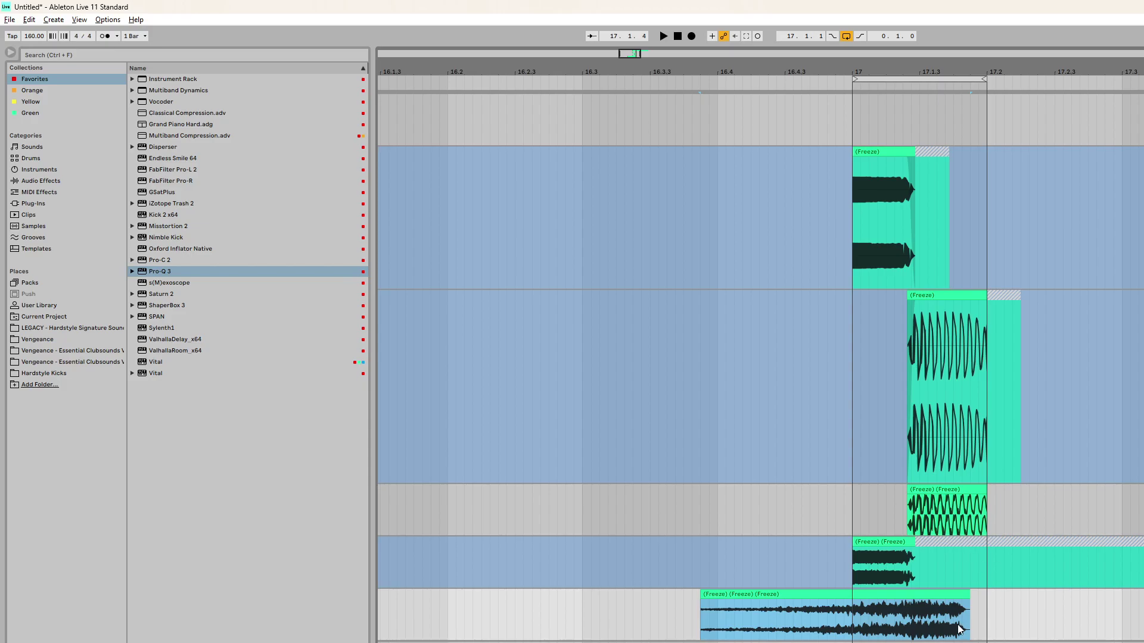
mouse_move(963, 596)
left_mouse_down()
mouse_move(898, 596)
mouse_move(986, 597)
left_mouse_up()
left_click_drag(787, 594, 941, 602)
key("space")
key("space")
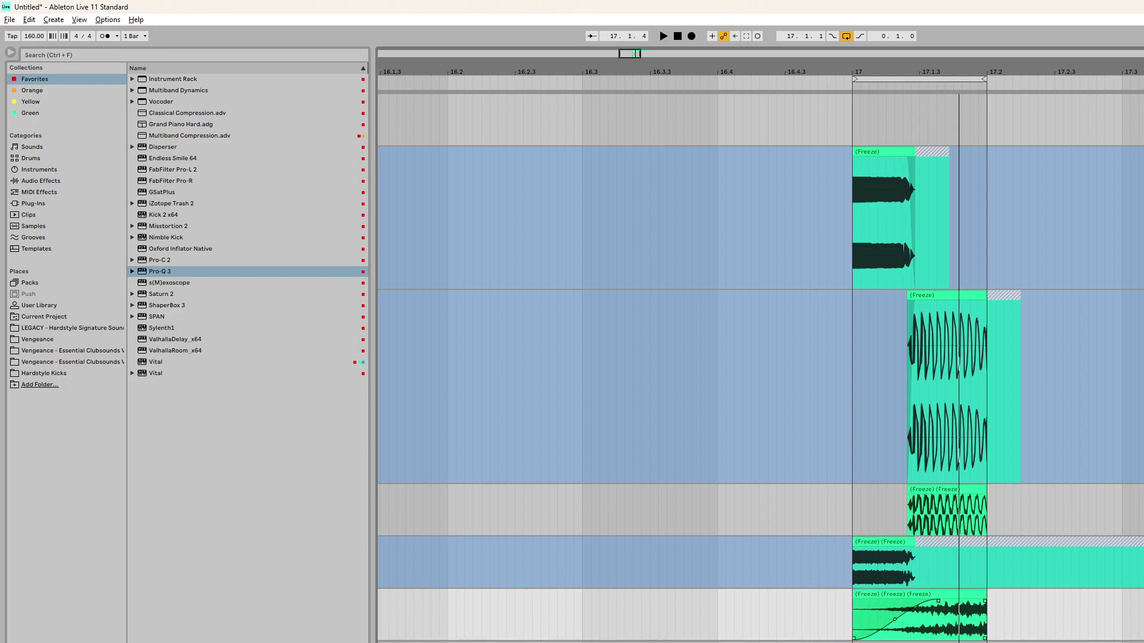
Unfreeze the bounced punch track above the reversed reverb and select its clip.
left_click(1138, 563)
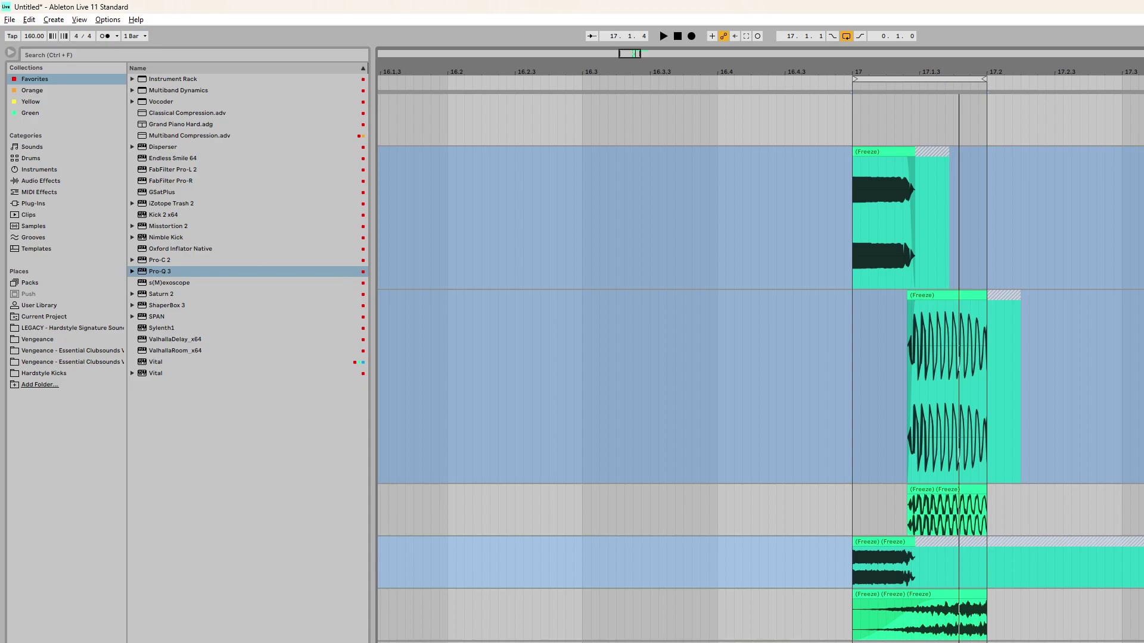
left_click(887, 541)
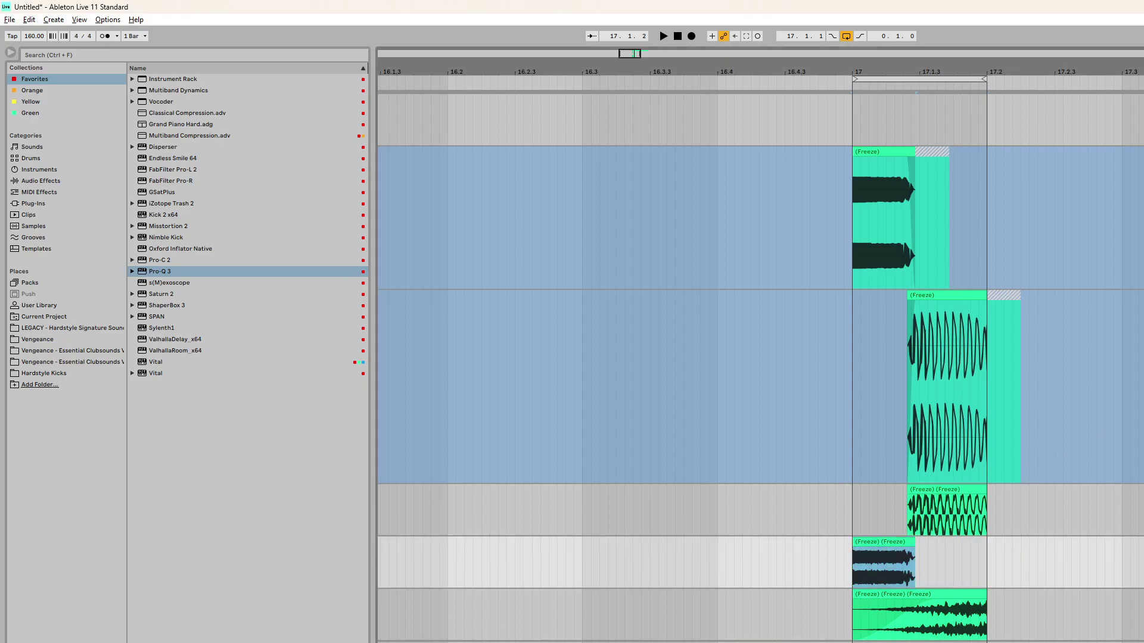
Realign the reversed reverb clip between 17 and 17.2 and lengthen its fade-in almost to the clip's end.
left_click(962, 594)
left_click_drag(962, 594, 986, 594)
key("space")
key("space")
left_click_drag(819, 596, 854, 597)
left_click_drag(938, 602, 983, 626)
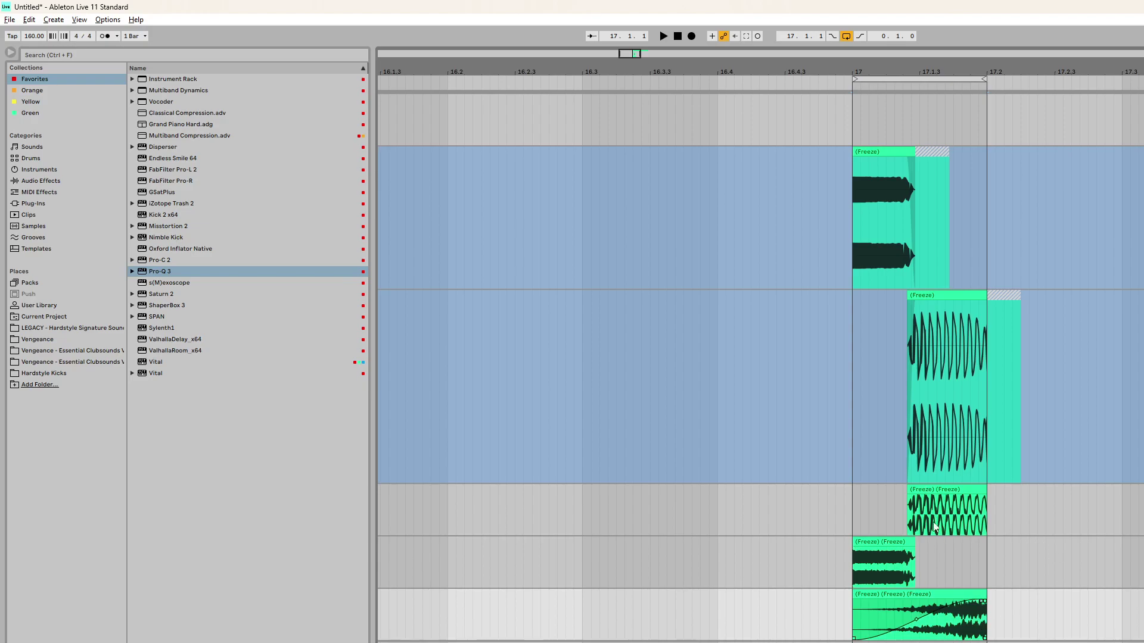
Audition the looped kick with the reversed reverb layer faded in.
scroll(956, 544, "down", 1)
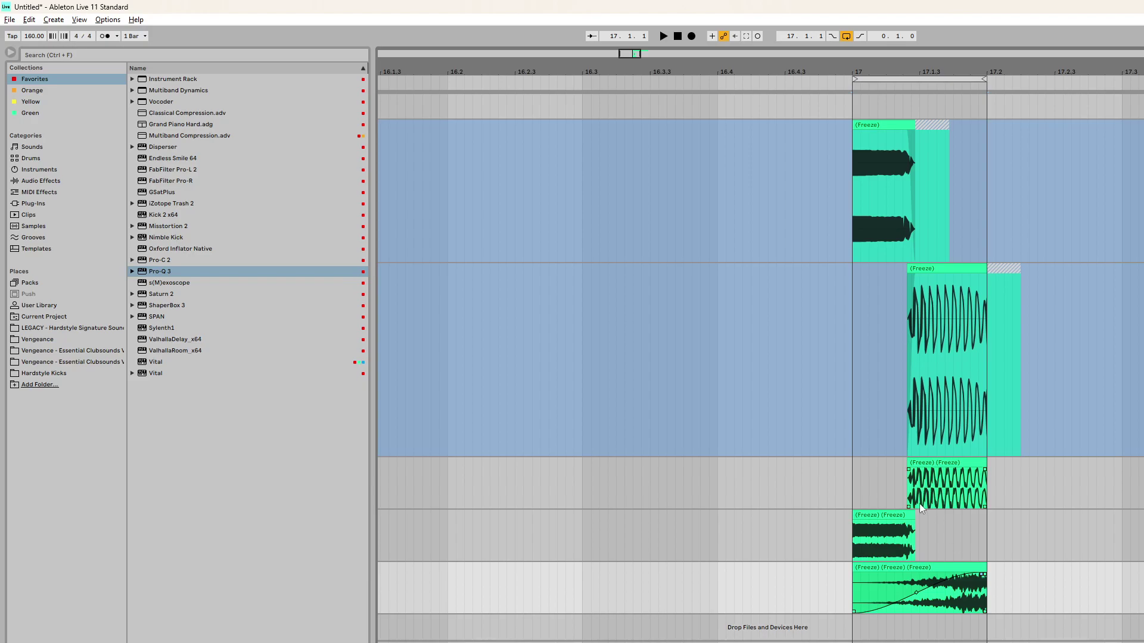
key("space")
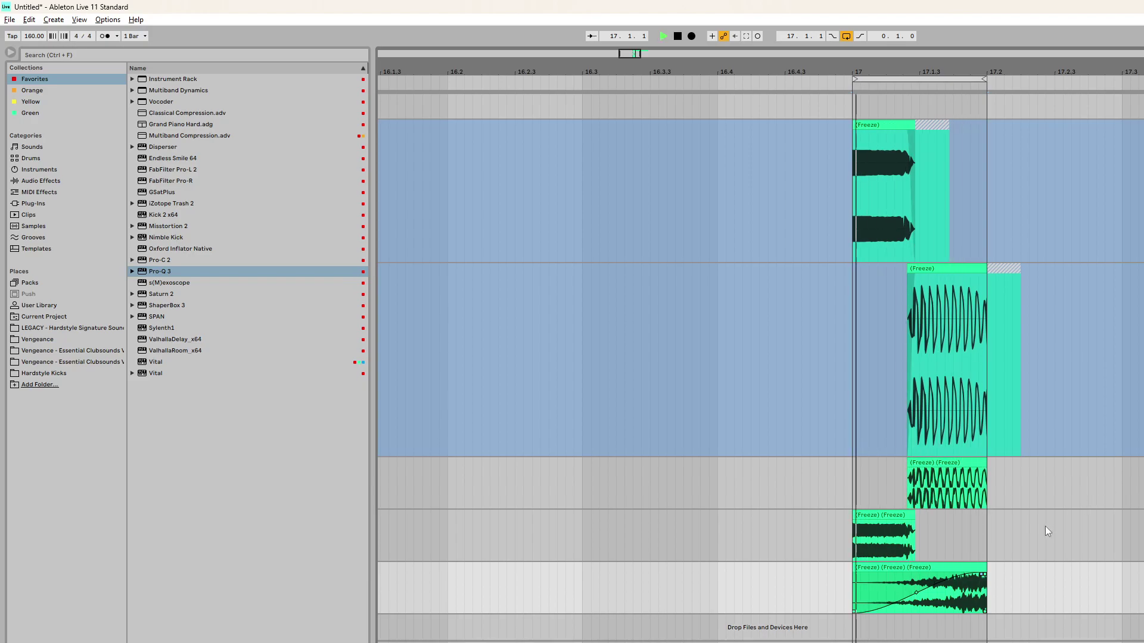
key("a")
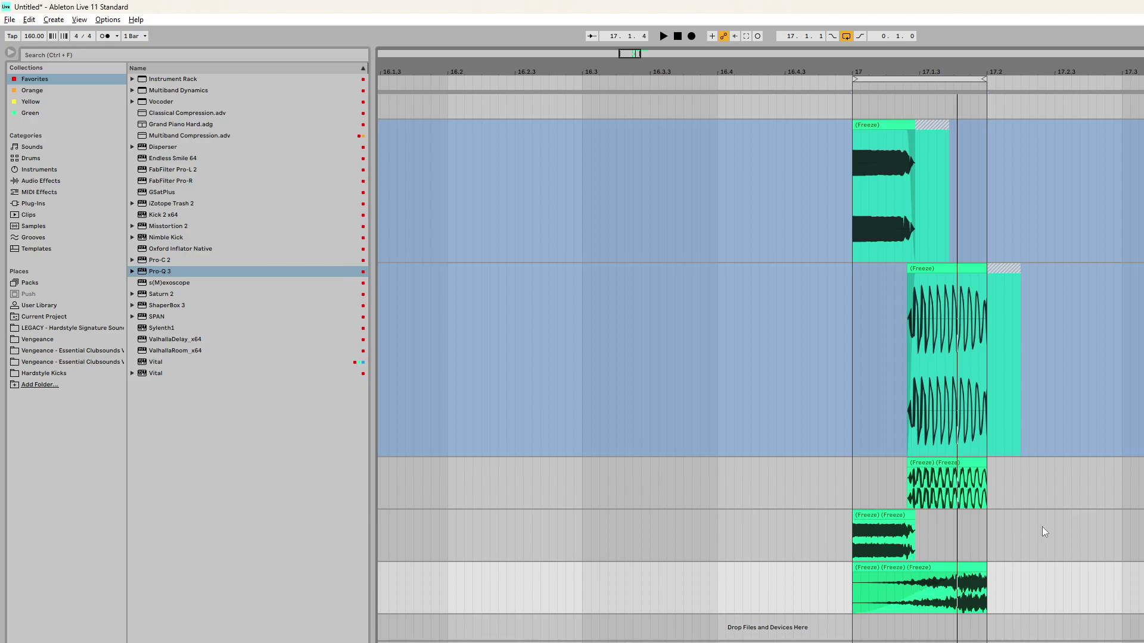
key("space")
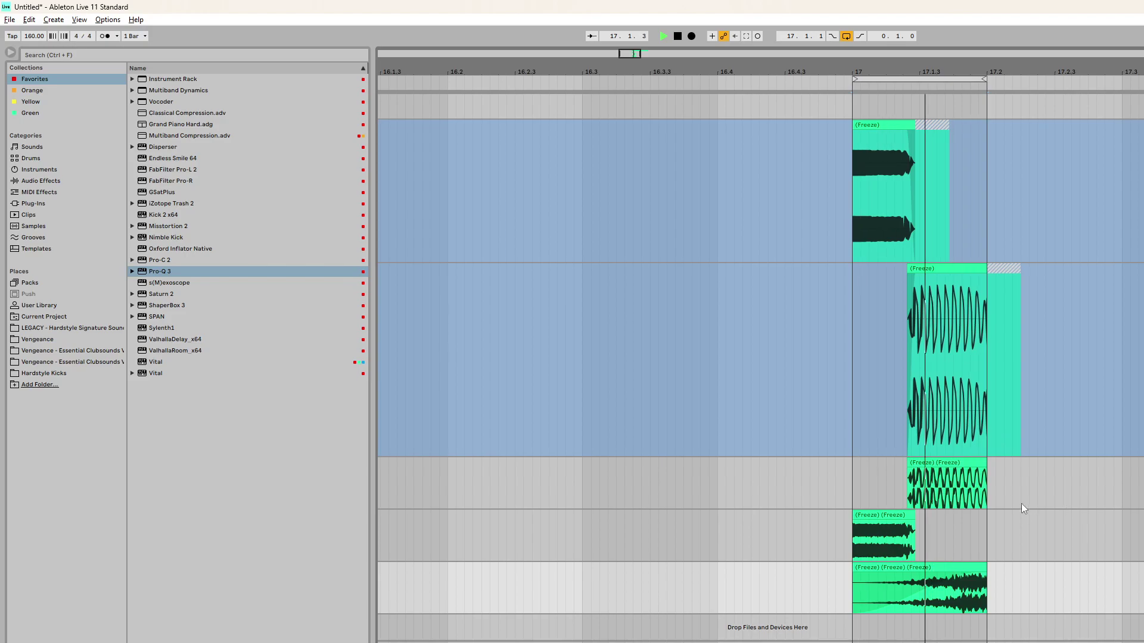
key("space")
Try a shorter fade-in on the reversed reverb clip and audition it.
left_click(969, 577)
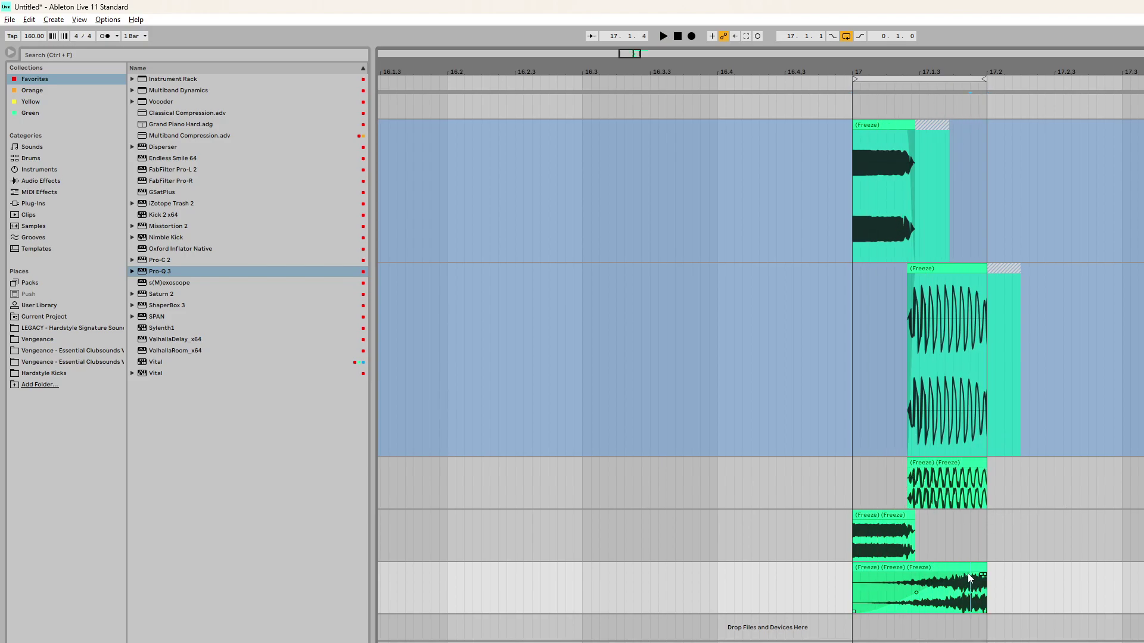
mouse_move(982, 575)
left_mouse_down()
mouse_move(936, 612)
mouse_move(889, 586)
mouse_move(898, 603)
left_mouse_up()
key("space")
key("space")
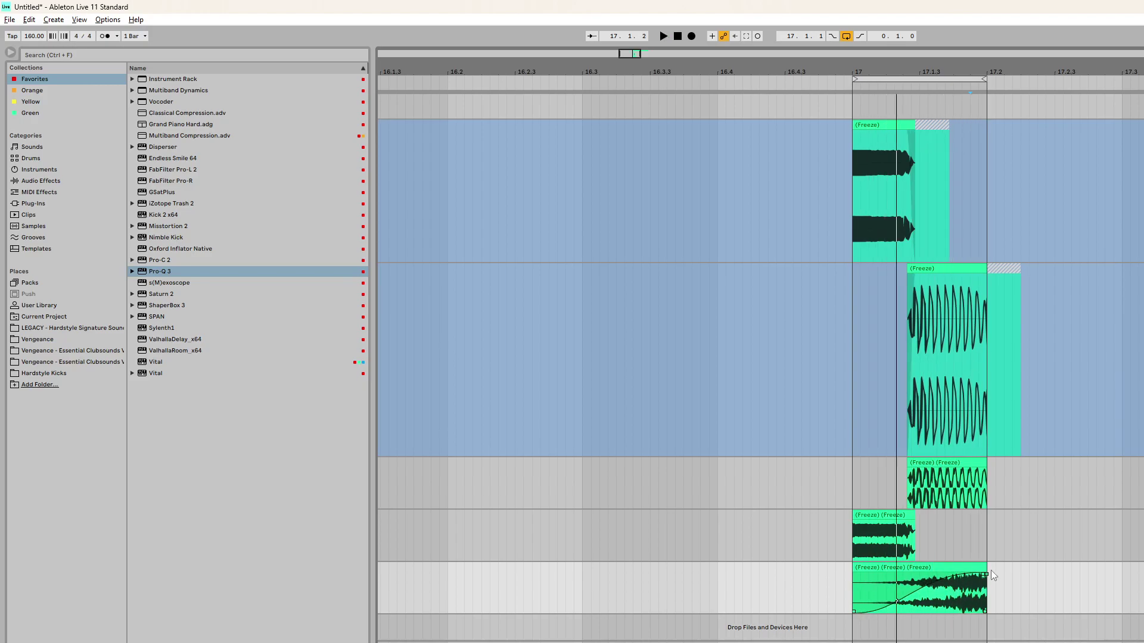
Shift the reversed reverb clip to end at 17.2.3, trim its start to 17, fade in to about 17.1.3 and audition.
left_click_drag(854, 567, 947, 571)
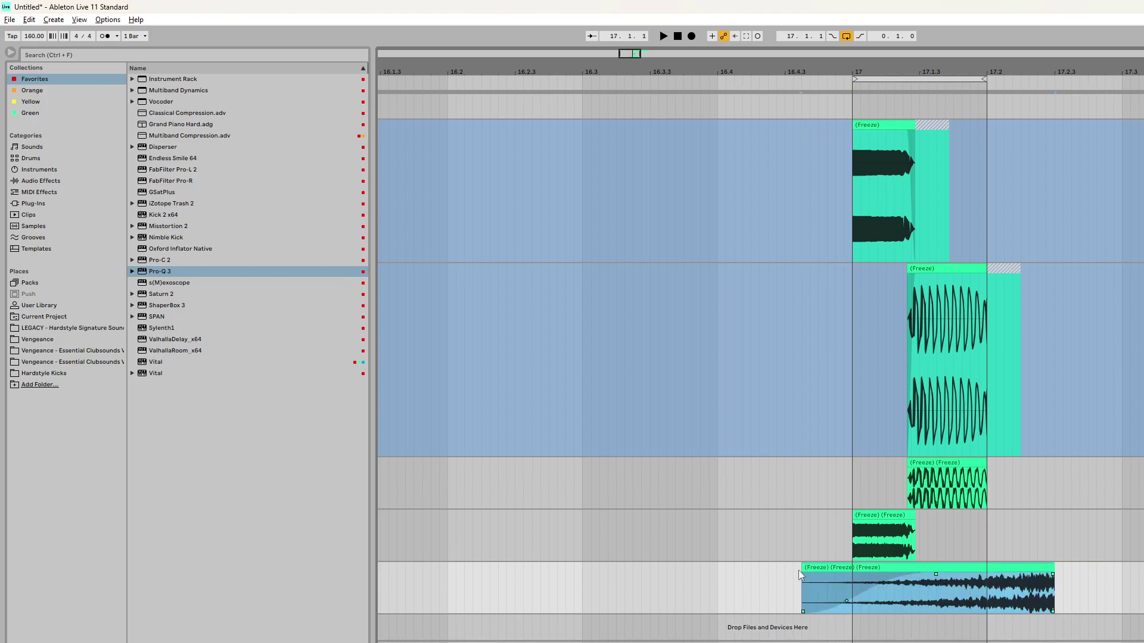
left_click_drag(803, 569, 850, 566)
left_click_drag(986, 574, 932, 578)
key("space")
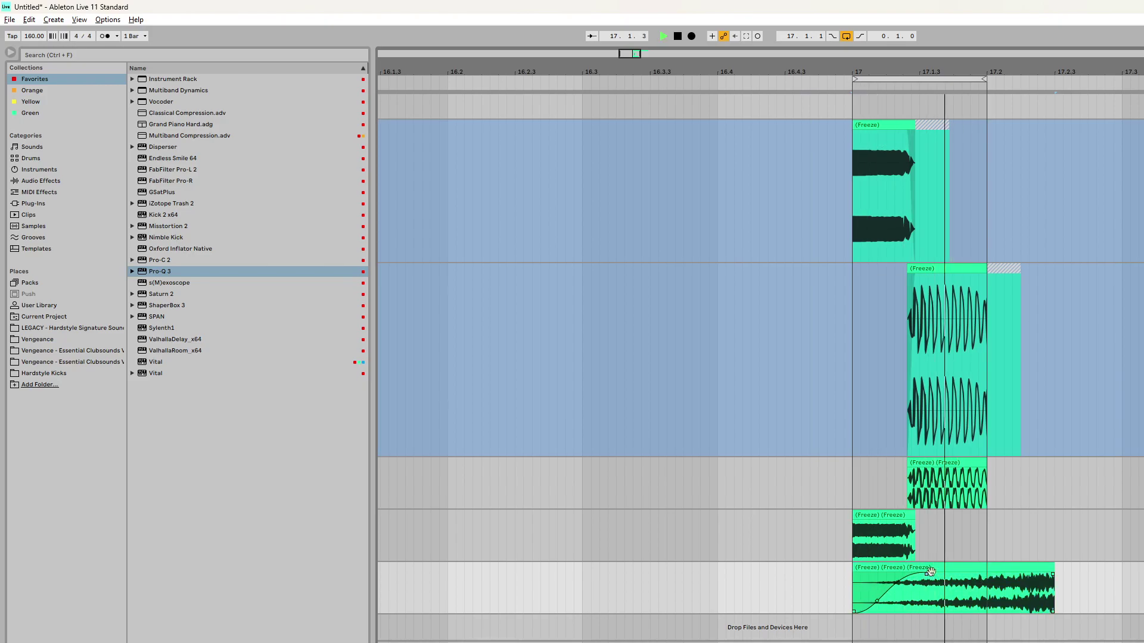
left_click(943, 591)
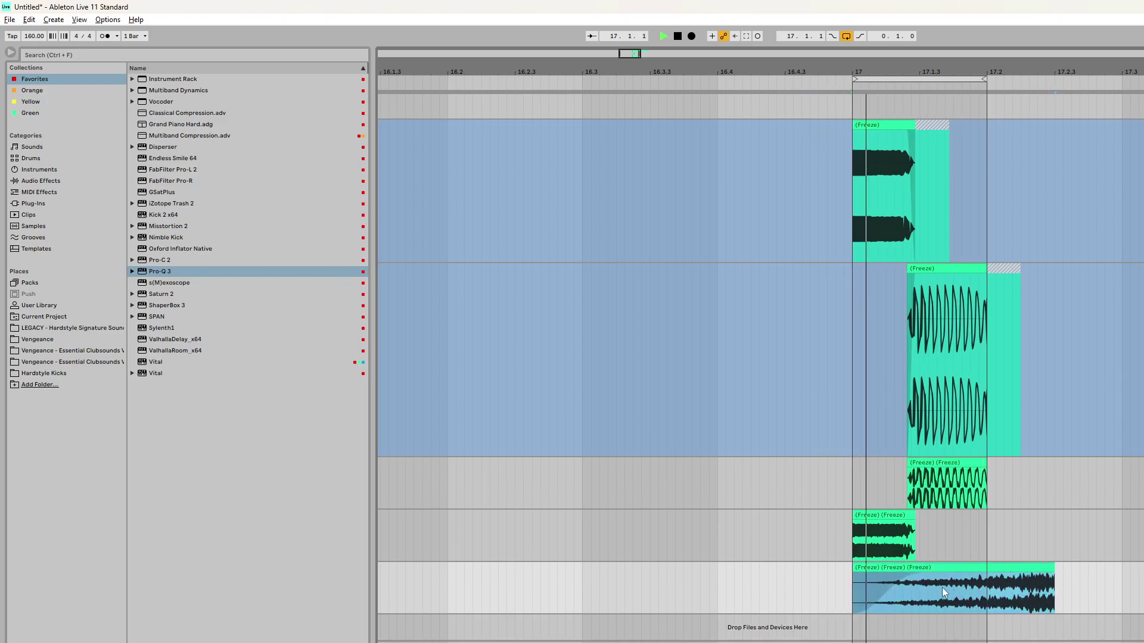
key("space")
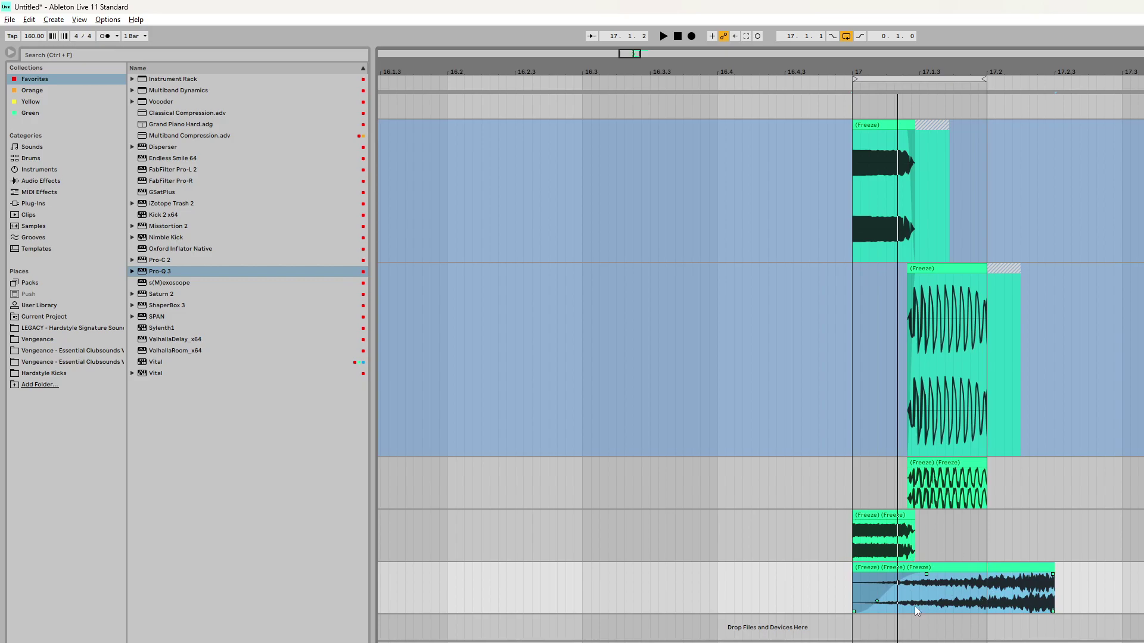
Move the reverb clip a sixteenth earlier, trim it to 17–17.2, end its fade-in just before 17.1.3 and audition it.
left_click_drag(956, 566, 909, 574)
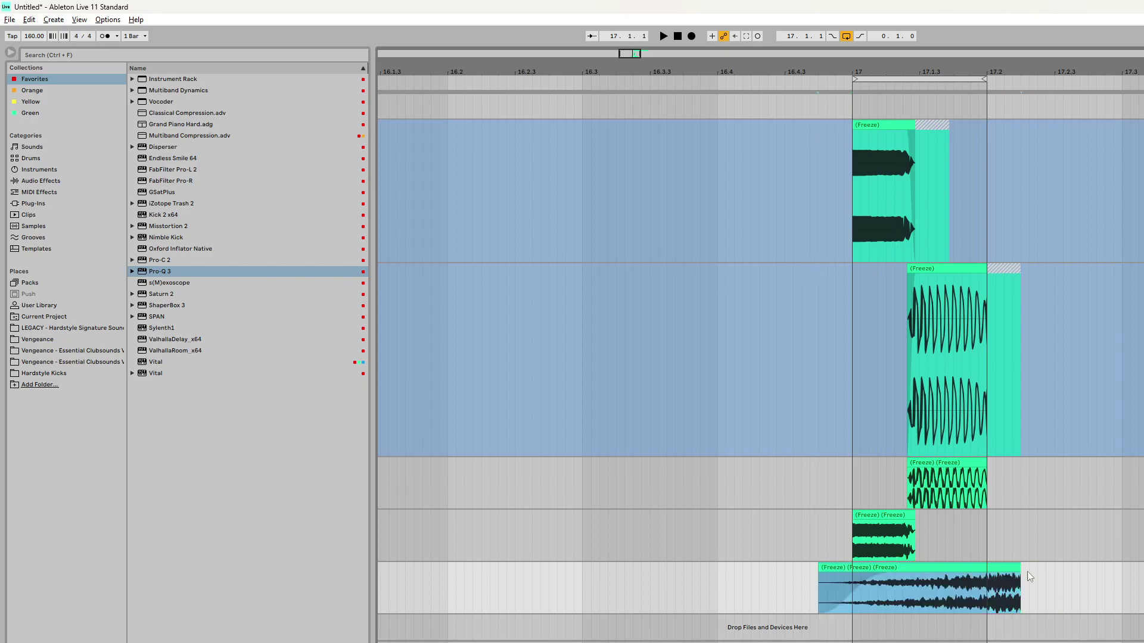
left_click_drag(1022, 569, 987, 579)
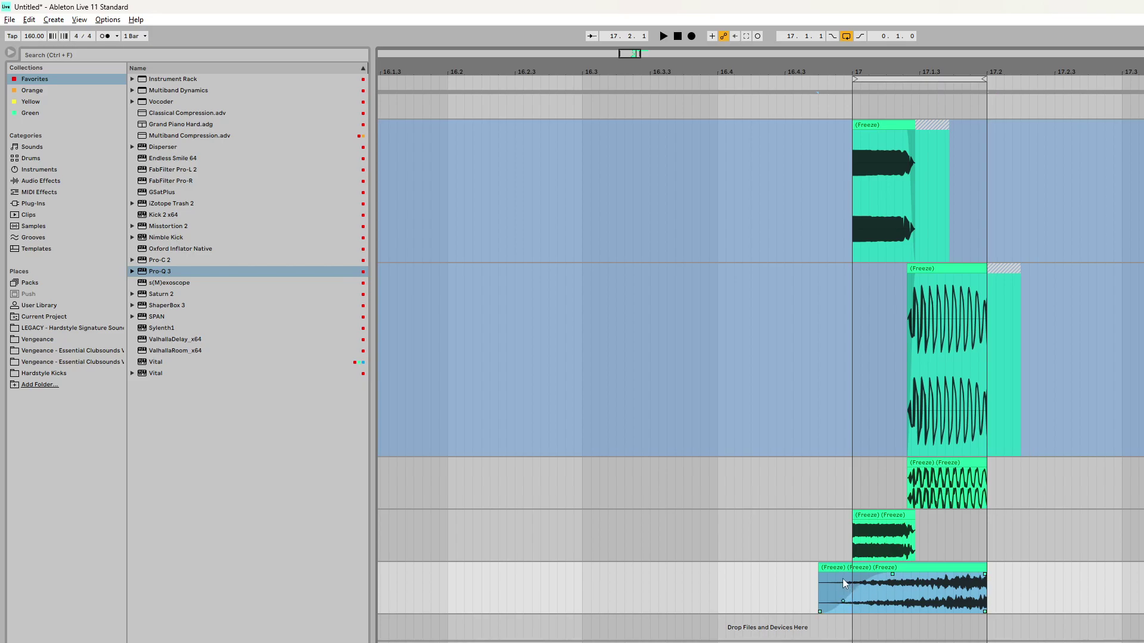
left_click_drag(893, 575, 919, 580)
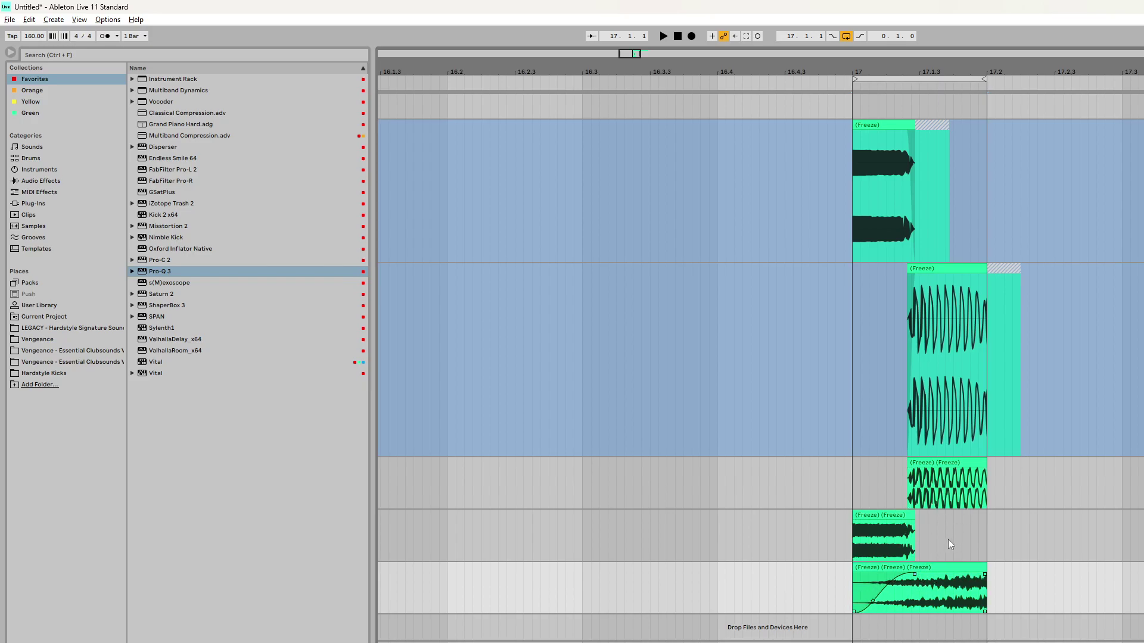
key("space")
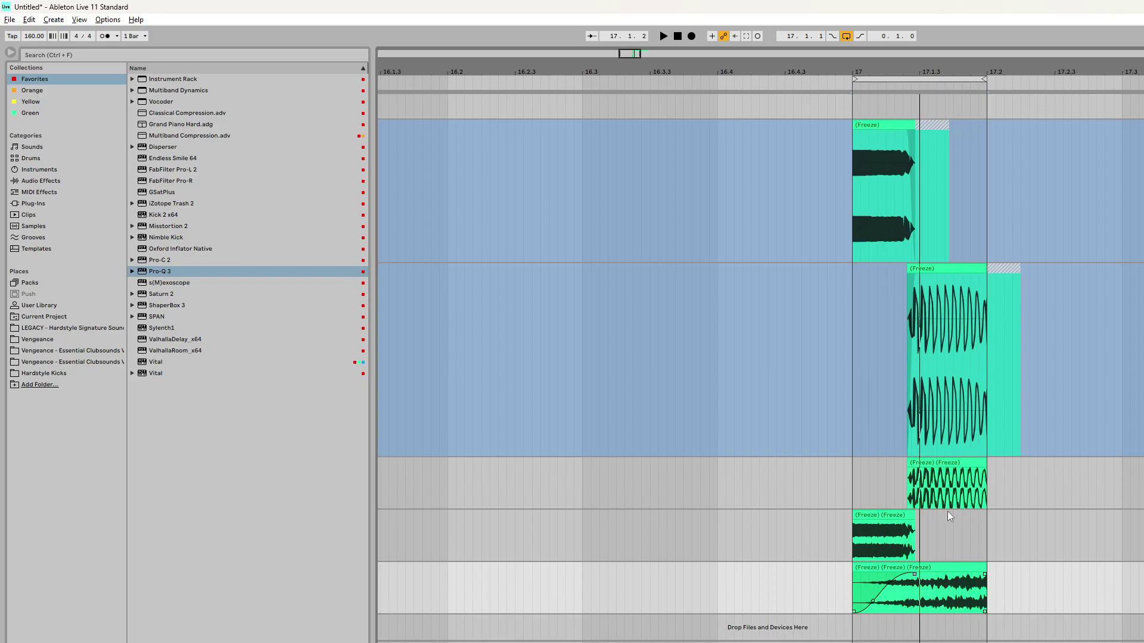
Insert Pro-Q 3 on the bounced tail track, add a low bell boost of about 4.8 dB near 53 Hz and audition it.
double_click(980, 462)
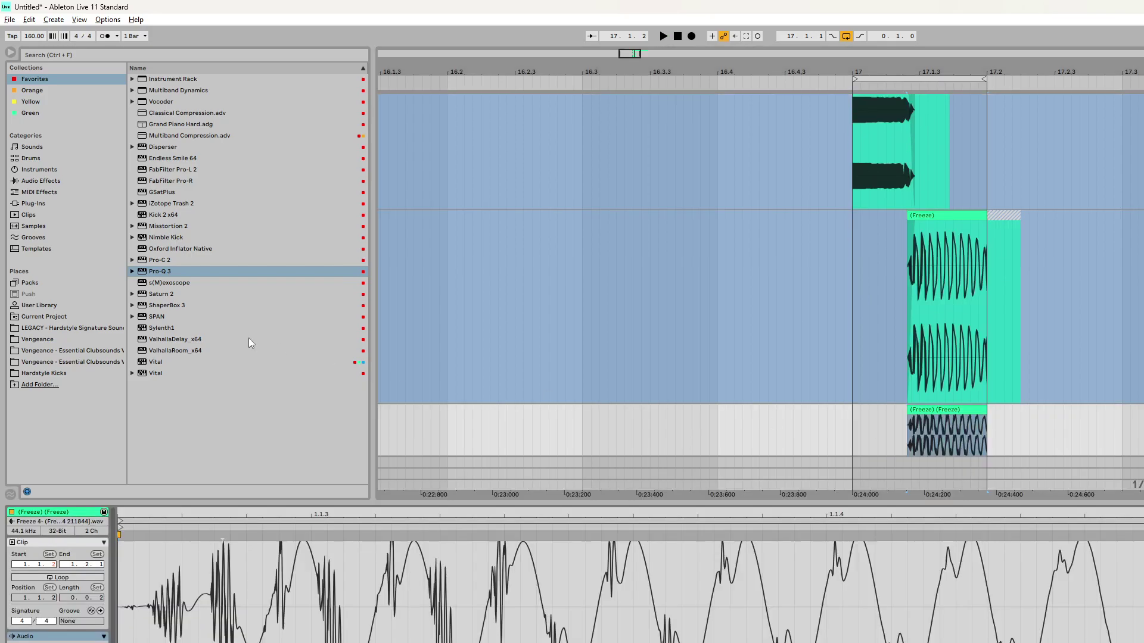
left_click_drag(167, 276, 928, 435)
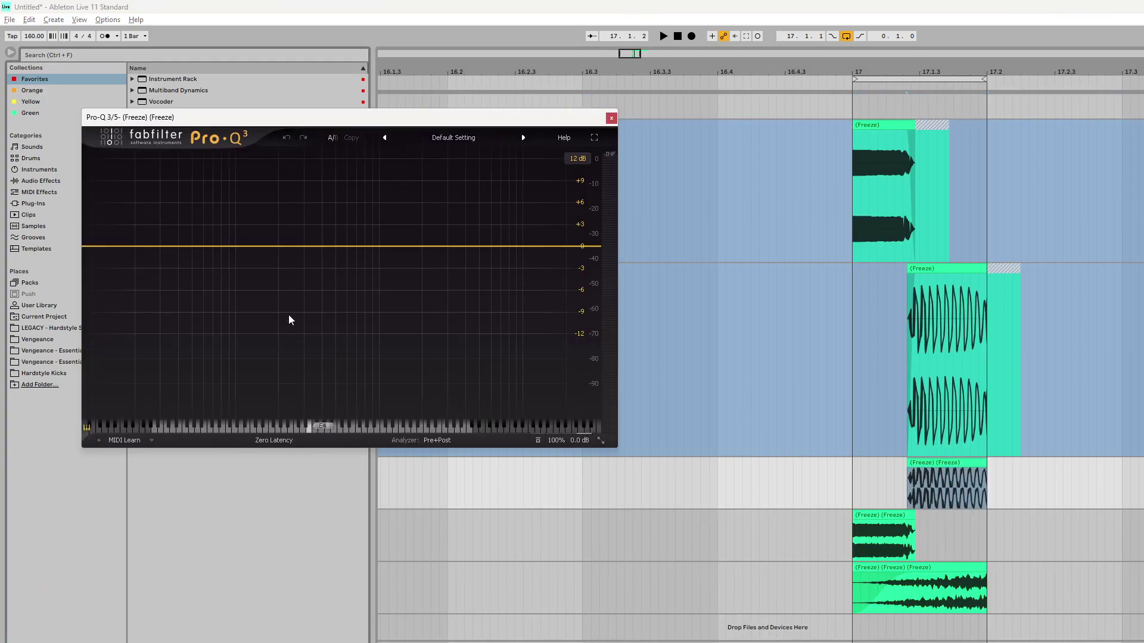
left_click_drag(190, 246, 195, 212)
key("space")
key("space")
left_click_drag(211, 117, 460, 118)
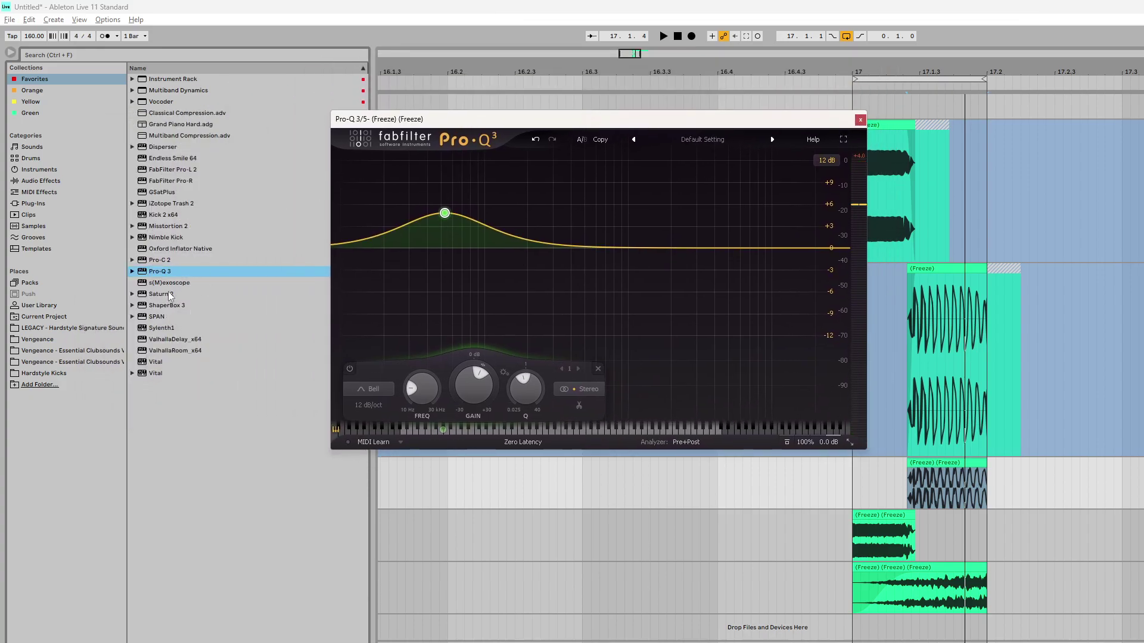
Insert s(M)exoscope on the tail track and arrange its window beside the Pro-Q 3 equalizer.
scroll(949, 499, "up", 5)
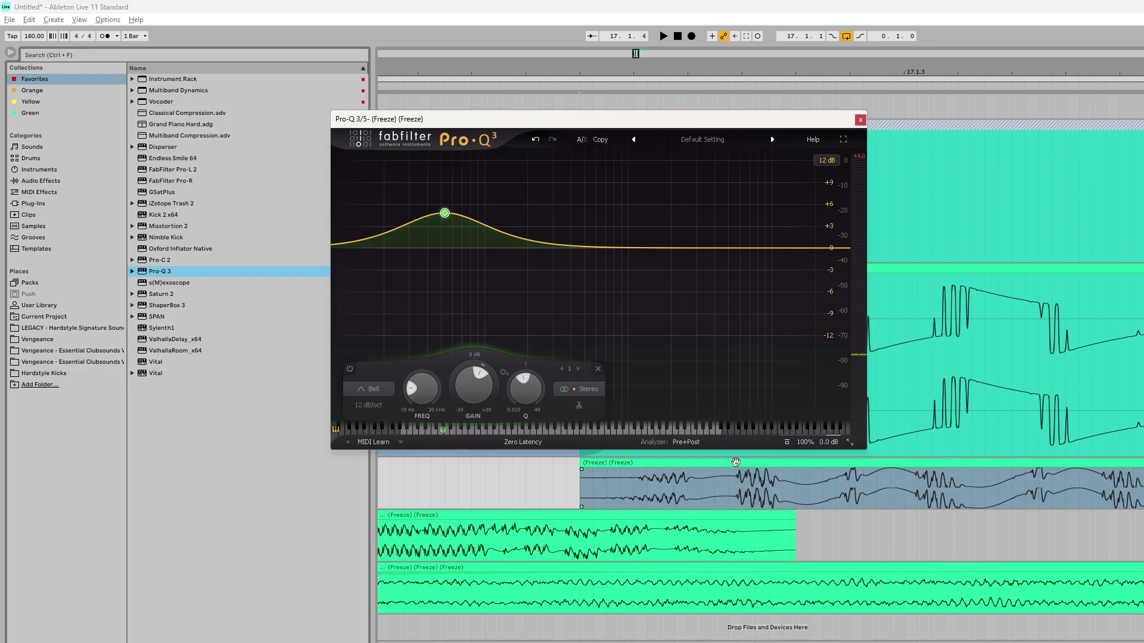
scroll(873, 503, "down", 5)
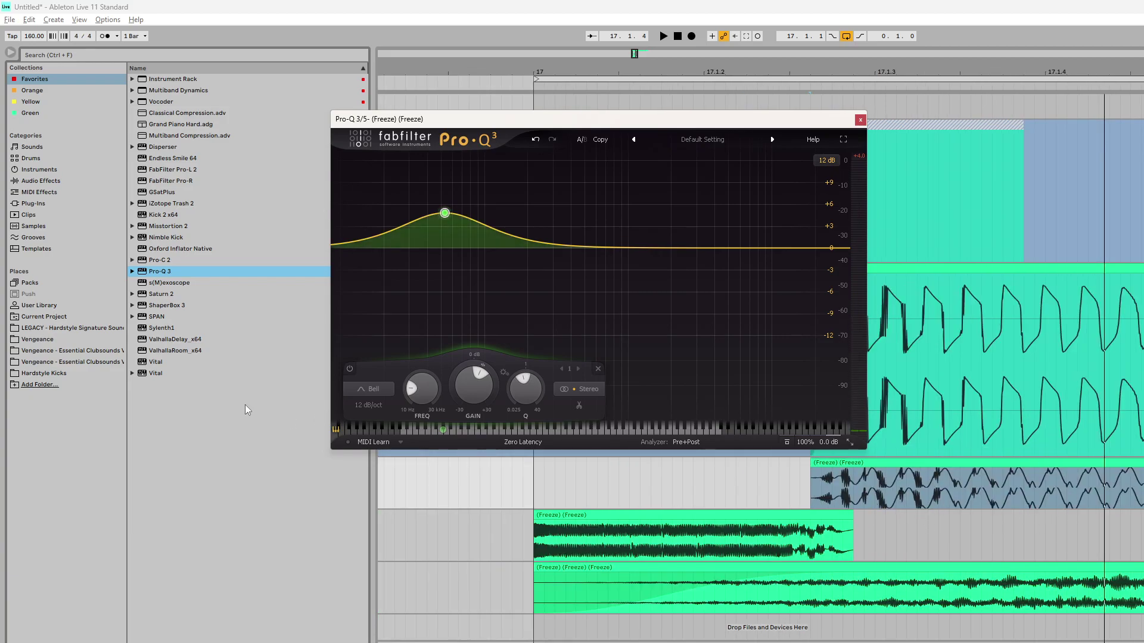
left_click(162, 286)
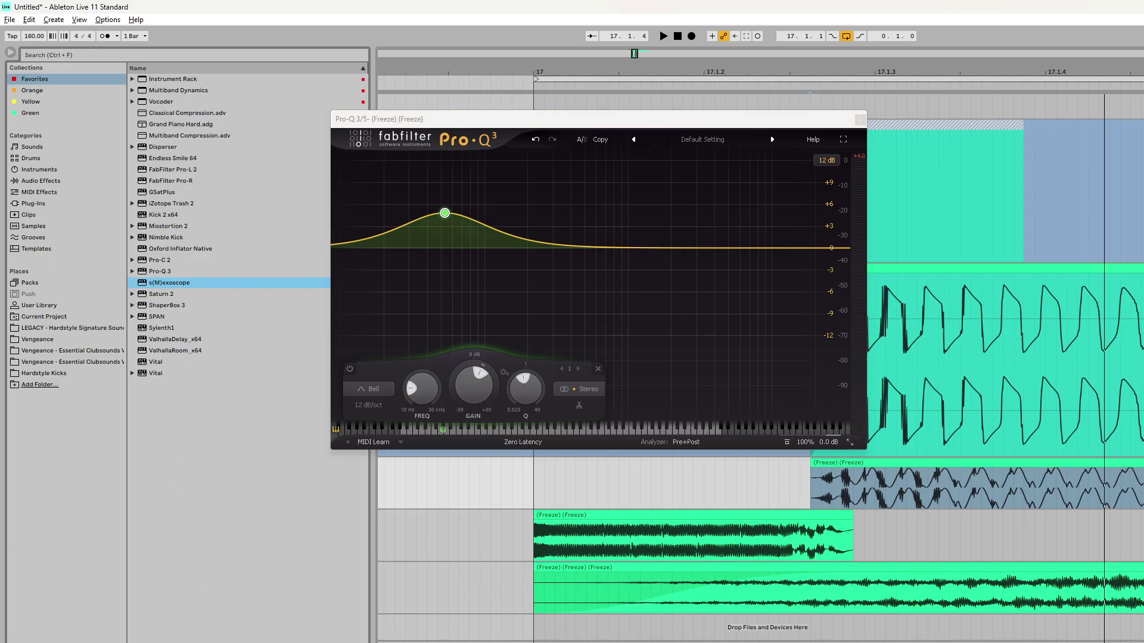
left_click_drag(748, 423, 153, 162)
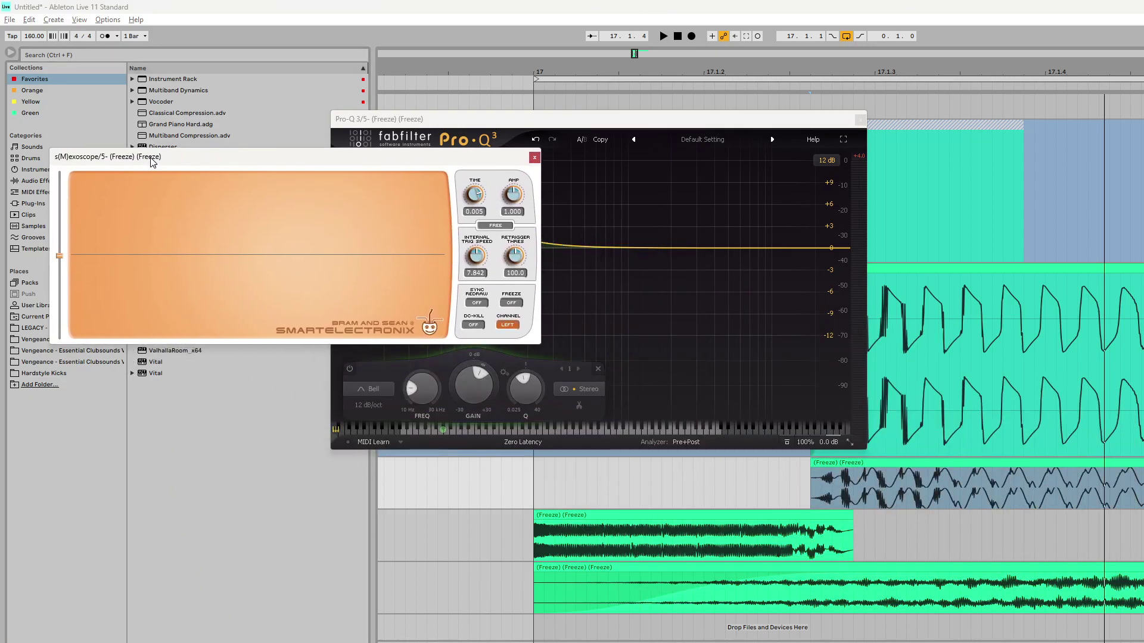
left_click_drag(547, 119, 758, 97)
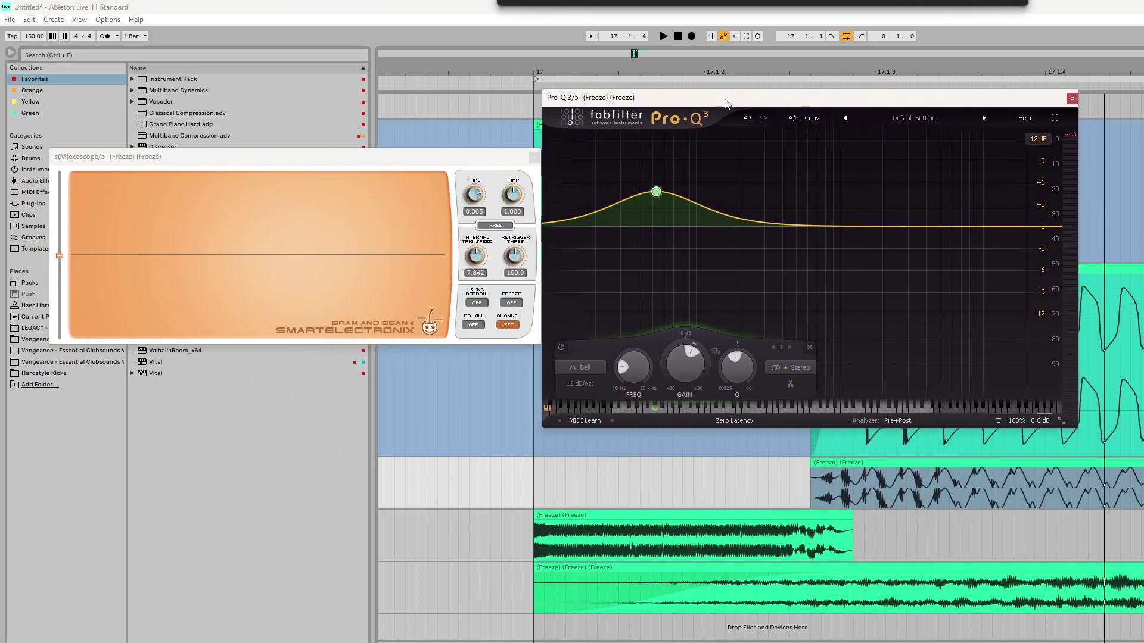
left_click(371, 268)
Play the kick and set the oscilloscope's time to 0.074 and amp to 0.280 to view the tail's waveform.
key("space")
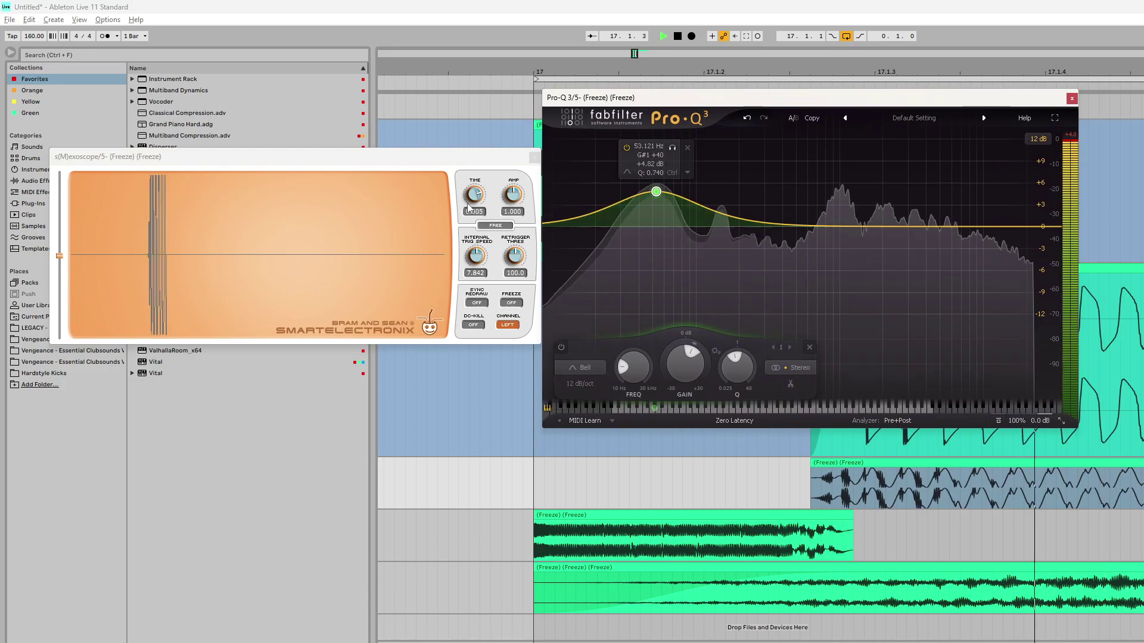
left_click_drag(480, 213, 515, 188)
key("space")
key("space")
key("space")
key("space")
key("space")
Try raising the tail's low bell boost to +8.90 dB at about 55 Hz and audition it.
left_click_drag(655, 192, 657, 163)
key("space")
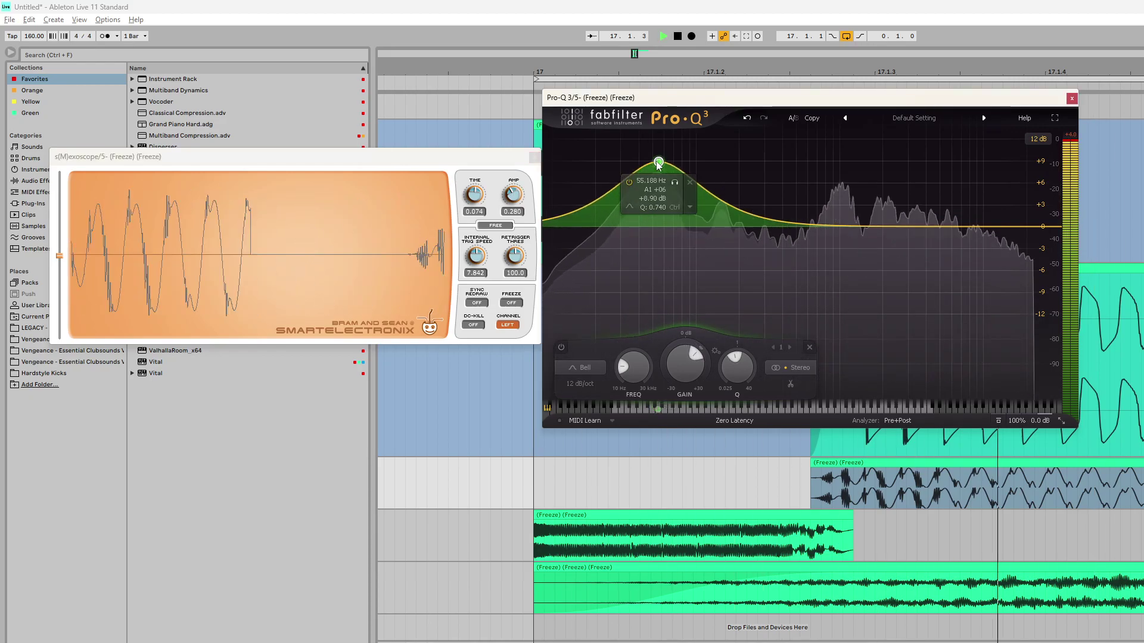
key("space")
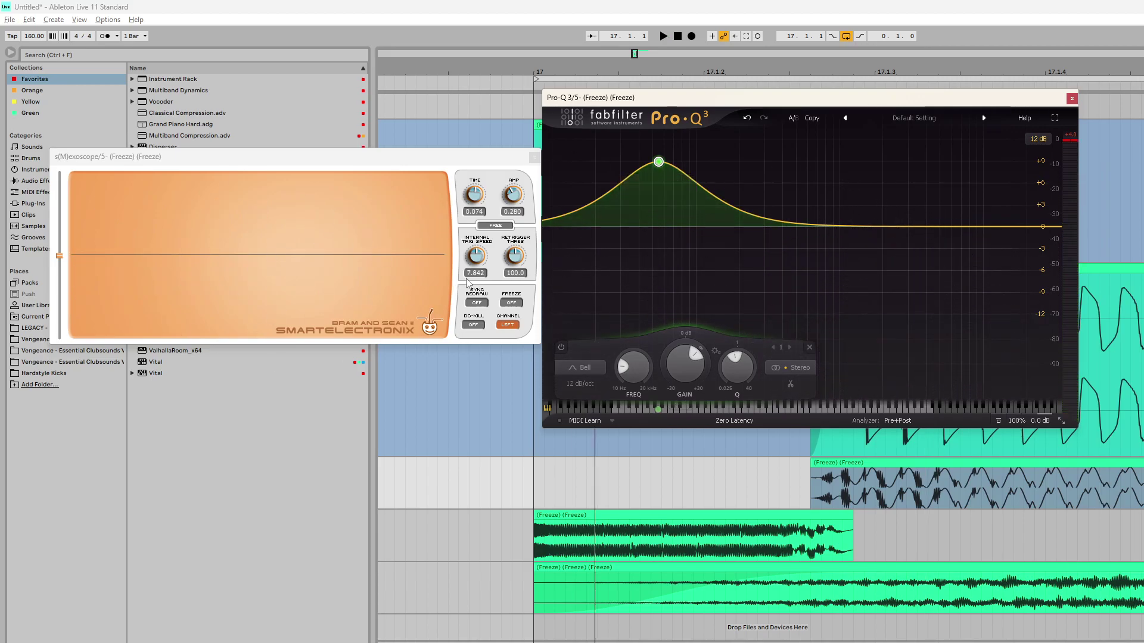
Lower the tail's bell gain to about +0.16 dB and close the equalizer and oscilloscope windows.
double_click(1007, 485)
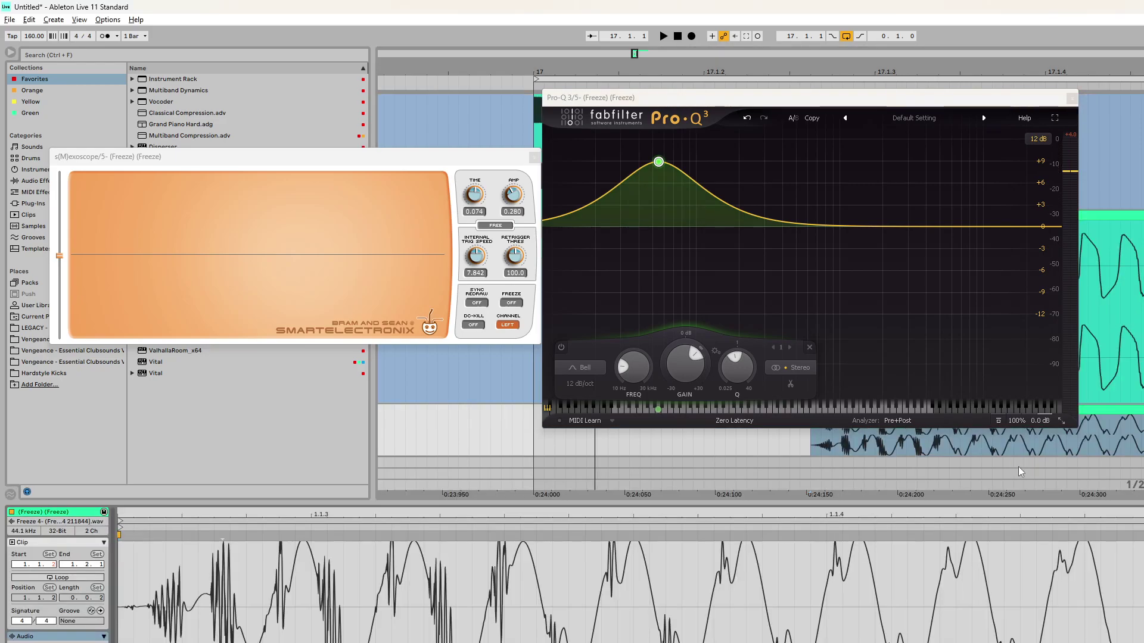
key("ctrl+alt+l")
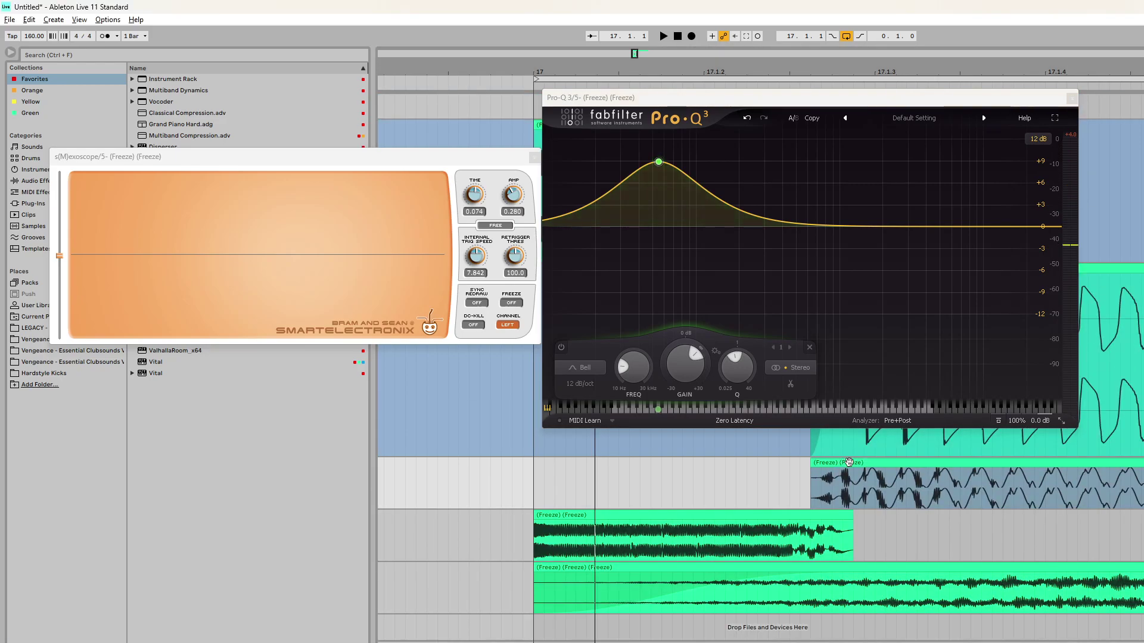
left_click_drag(658, 162, 657, 225)
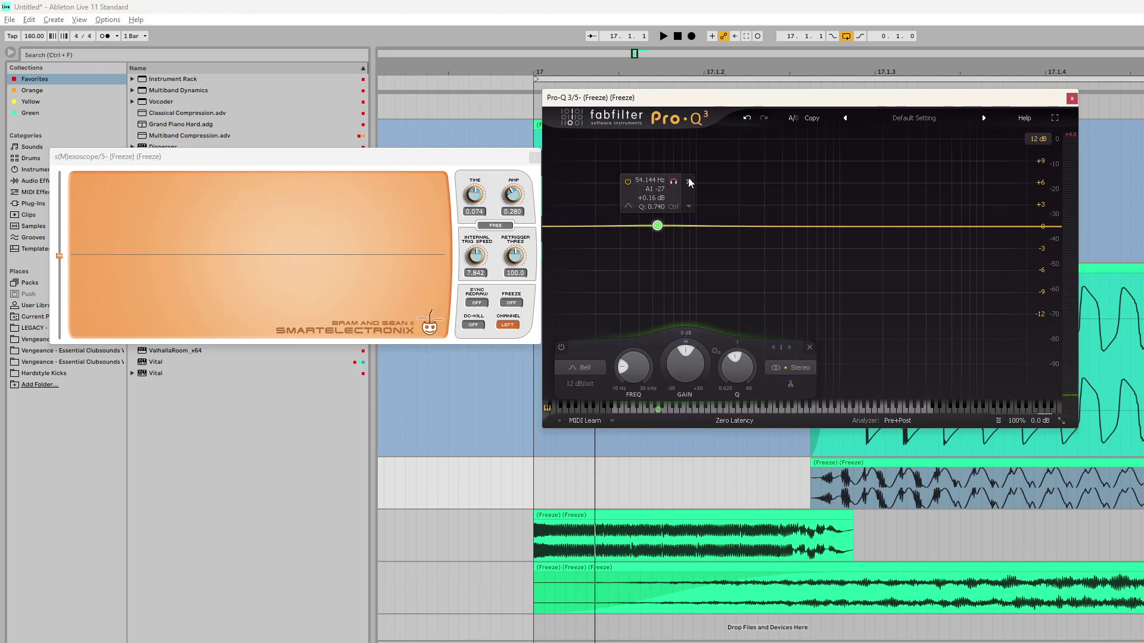
left_click(1071, 97)
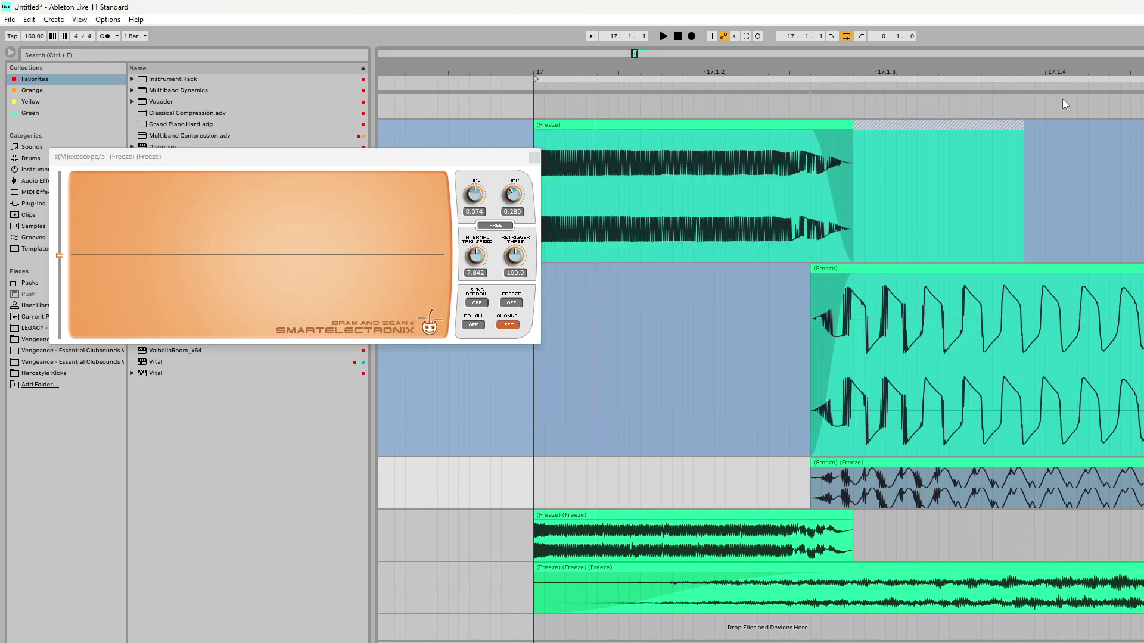
left_click(535, 157)
scroll(939, 335, "down", 6)
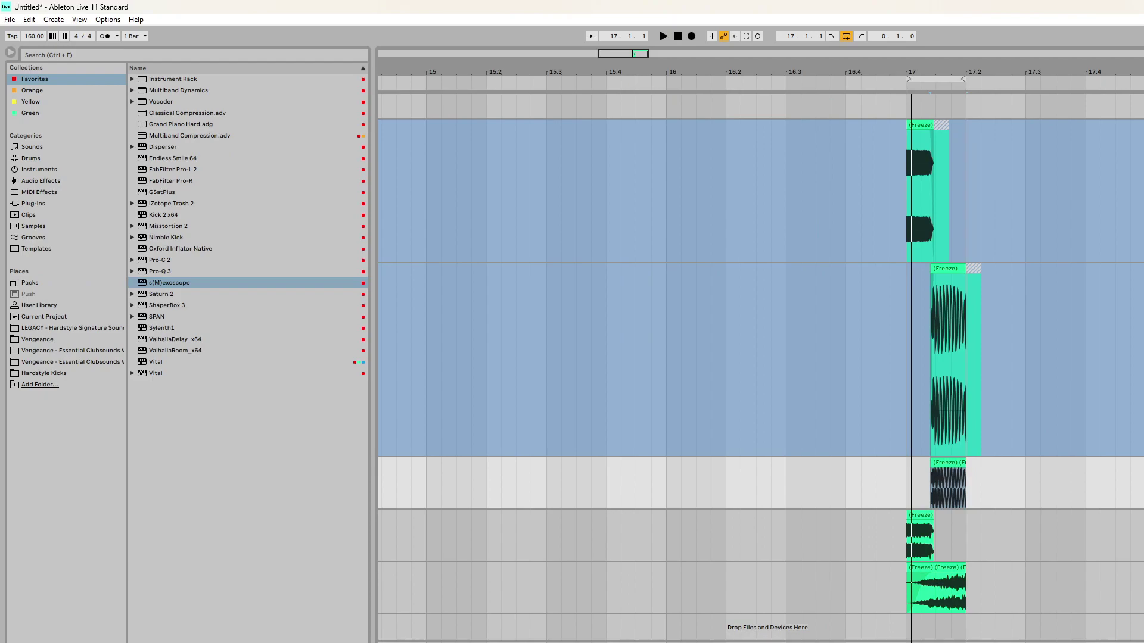
Insert Oxford Inflator on the tail track and raise its effect and input levels while auditioning the kick.
left_click(1135, 483)
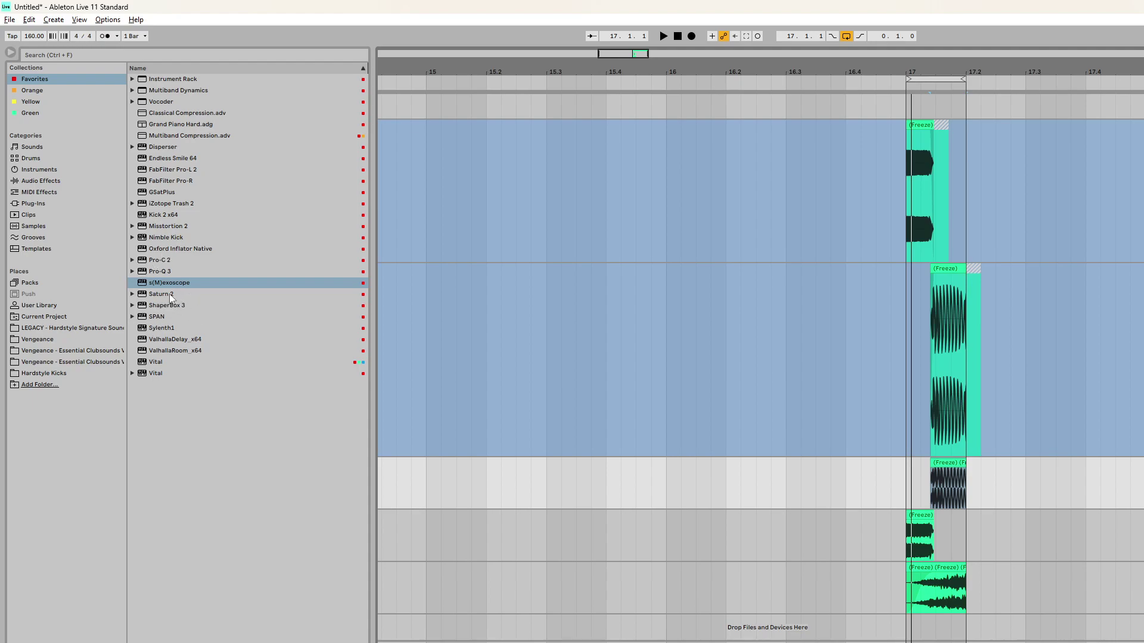
left_click_drag(163, 250, 953, 482)
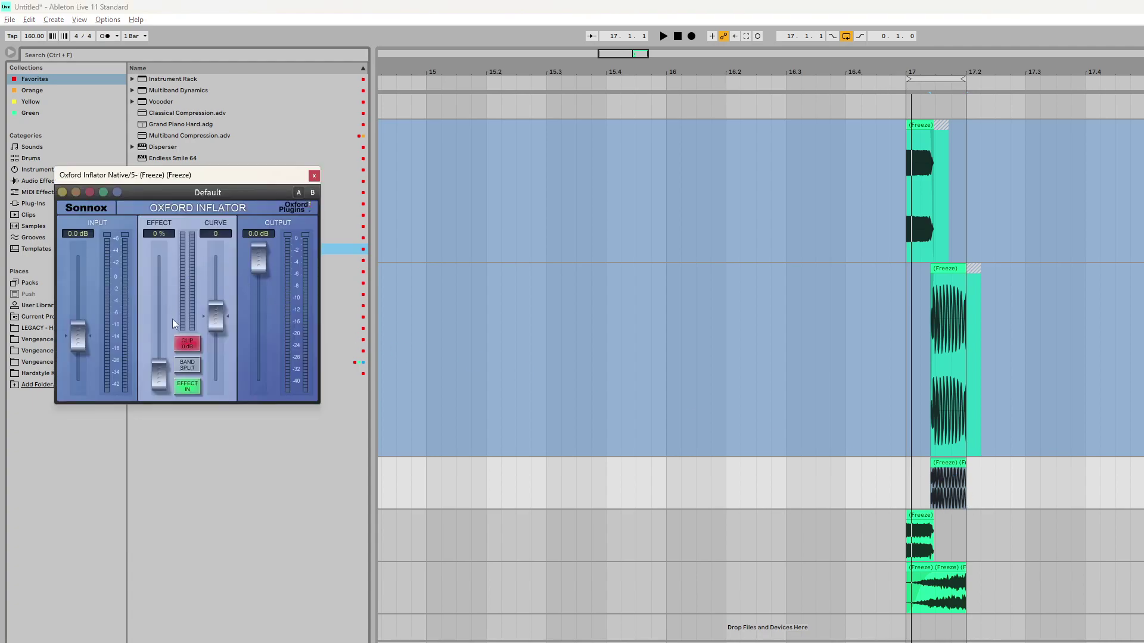
key("space")
left_click_drag(158, 367, 162, 301)
left_click_drag(78, 334, 83, 307)
key("space")
left_click(313, 175)
Add a short fade-in at the start of the lower tail clip and audition it.
scroll(1005, 486, "up", 4)
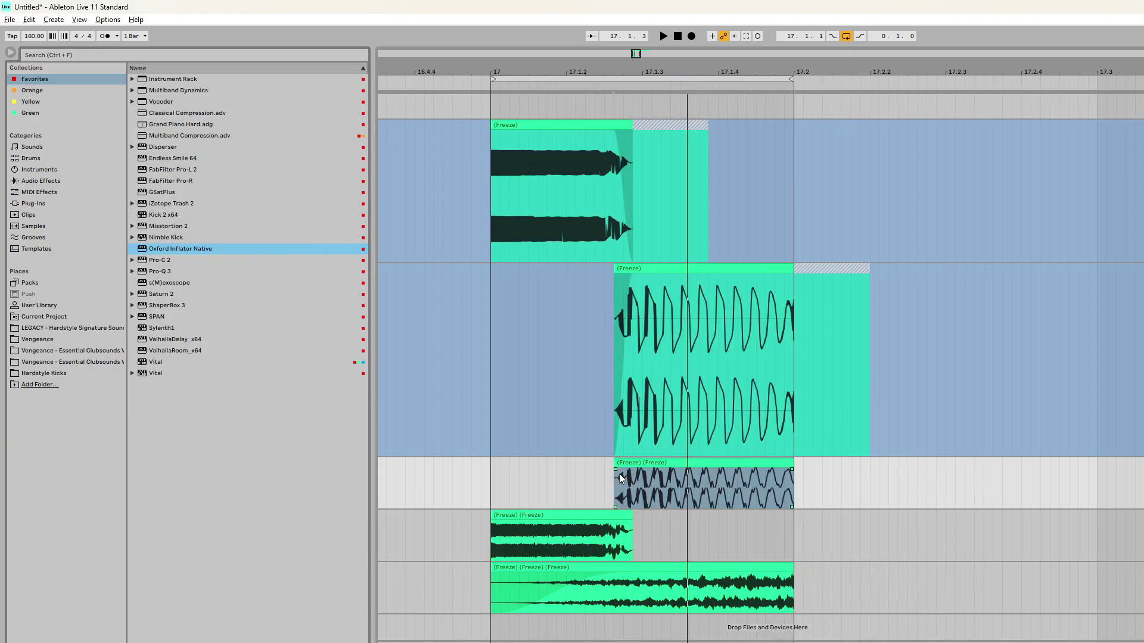
left_click_drag(618, 470, 645, 470)
key("space")
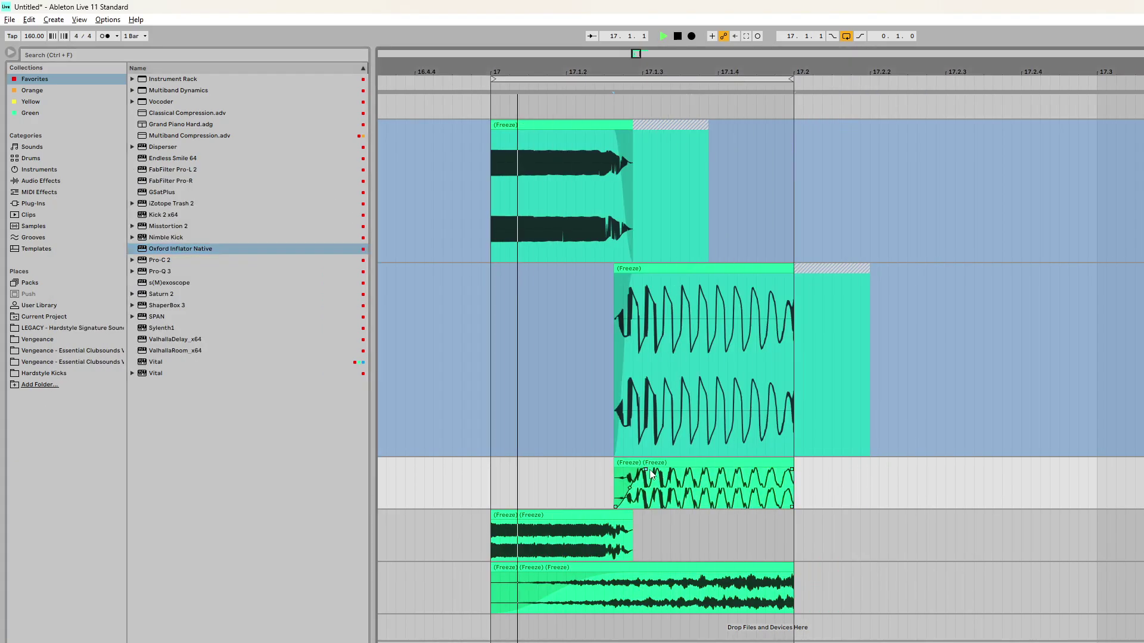
key("space")
Show the tail track's oscilloscope and play the kick to examine the tail's waveform.
left_click(693, 463)
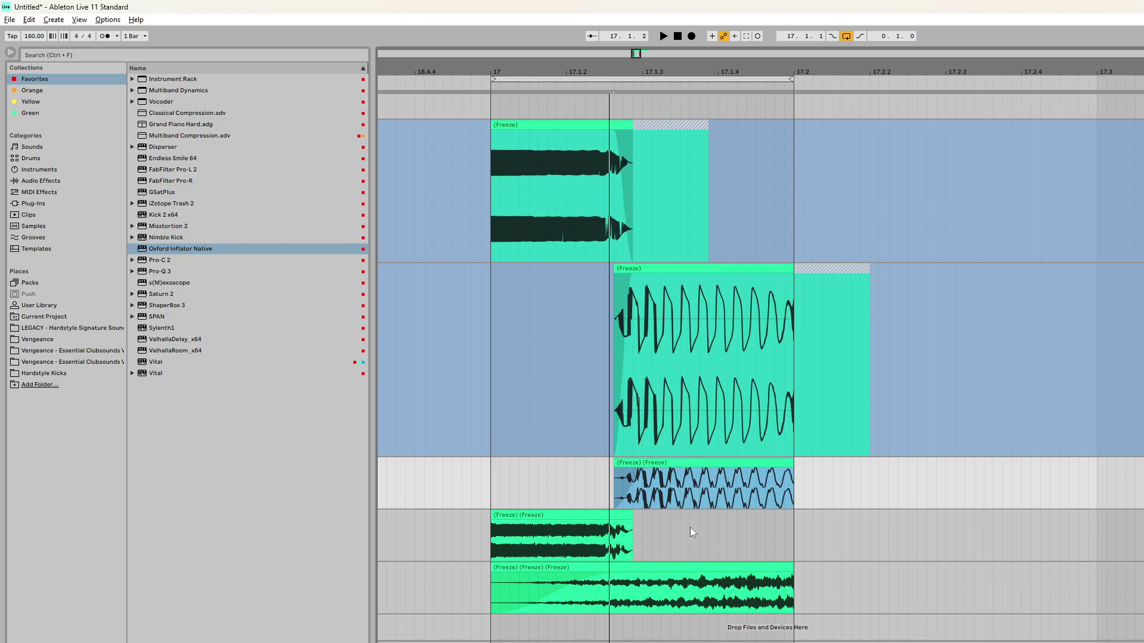
key("ctrl+alt+p")
key("space")
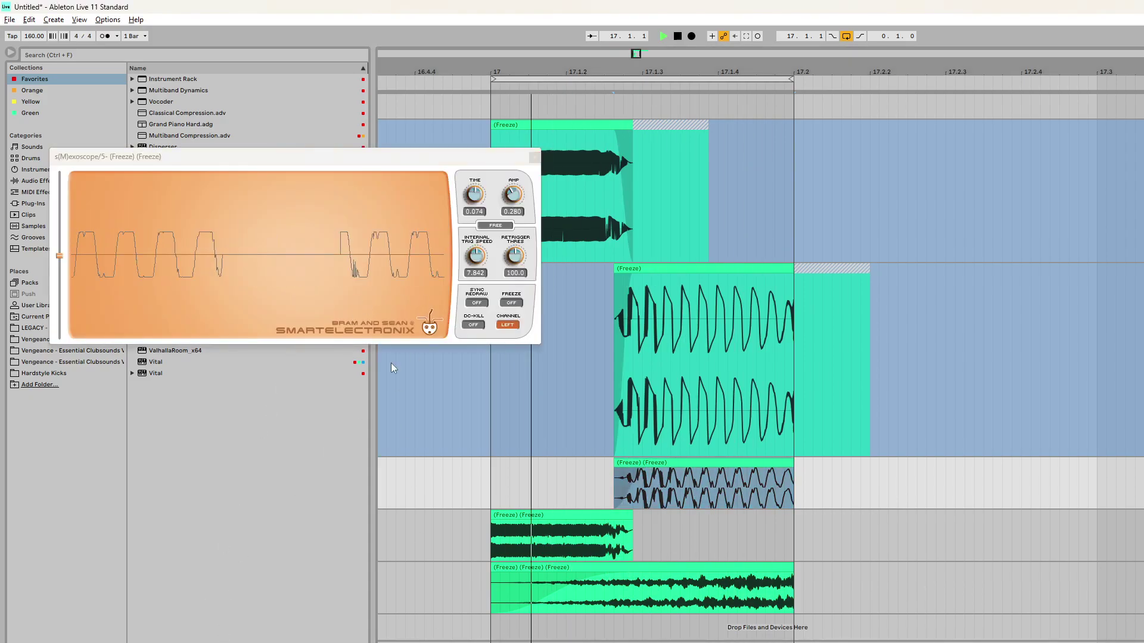
key("space")
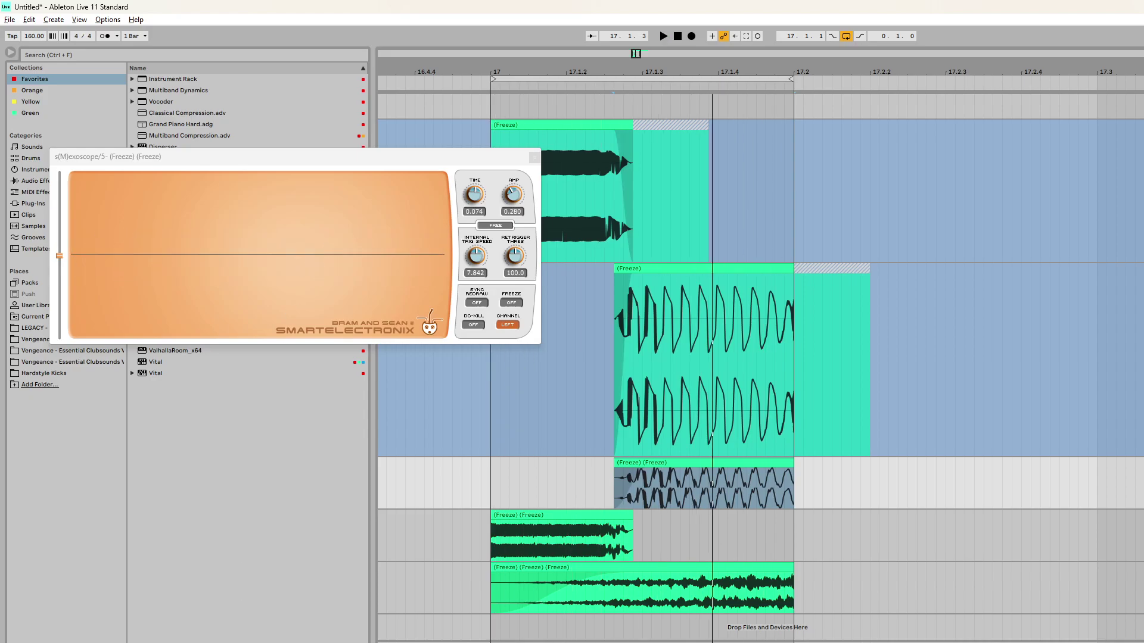
key("ctrl+alt+p")
key("ctrl+alt+p")
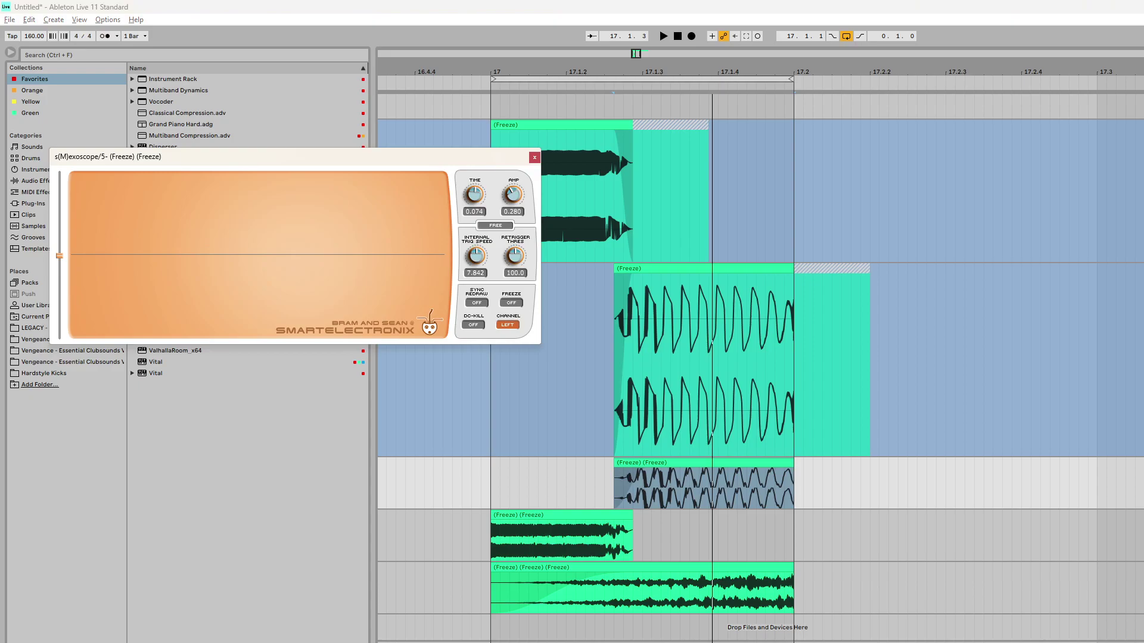
Lower the tail Inflator's input slightly, audition the kick, and close the Inflator and oscilloscope windows.
left_click_drag(86, 308, 86, 320)
key("space")
left_click_drag(179, 174, 248, 379)
key("space")
left_click(383, 380)
left_click(535, 157)
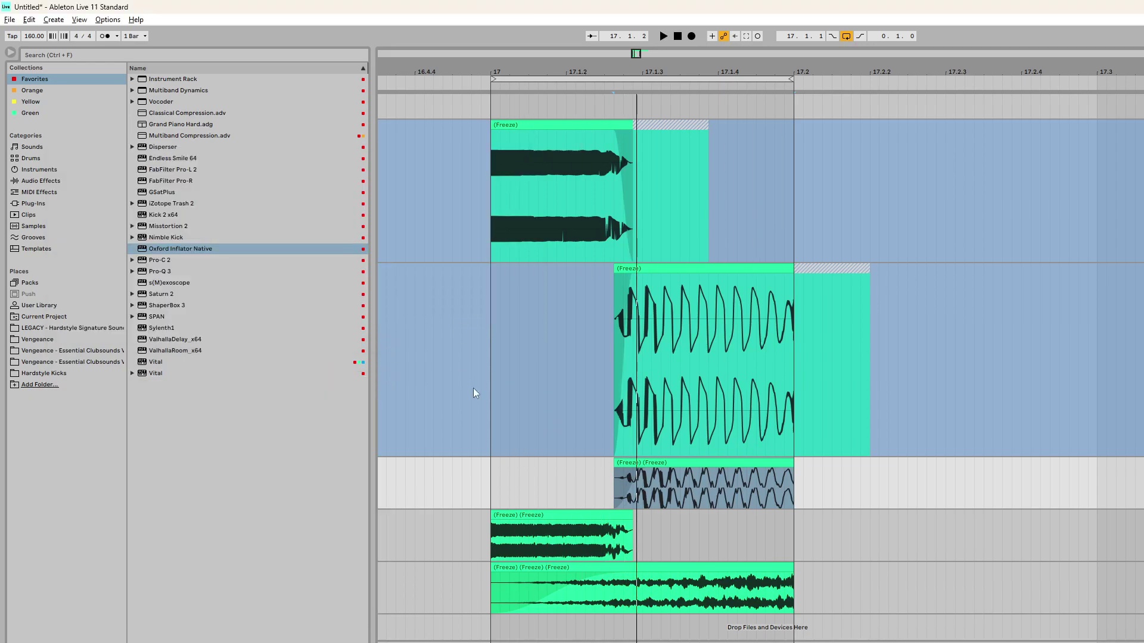
Insert Saturn 2 on the tail track with its default Warm Tape setting, check the waveform, and close both plug-in windows.
left_click(161, 294)
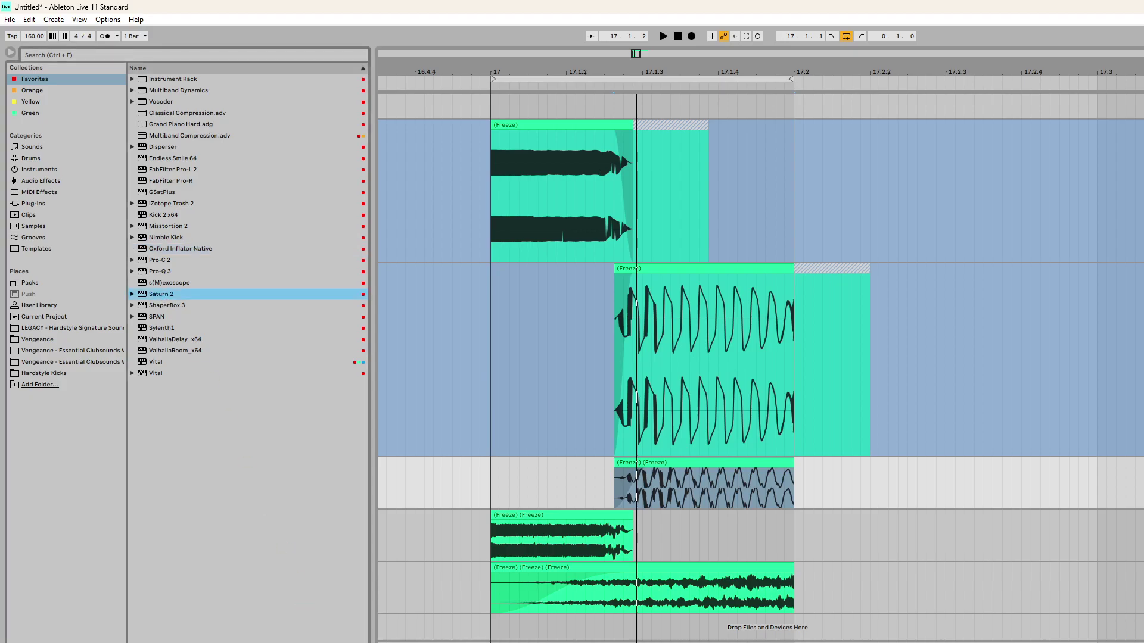
left_click_drag(161, 294, 416, 549)
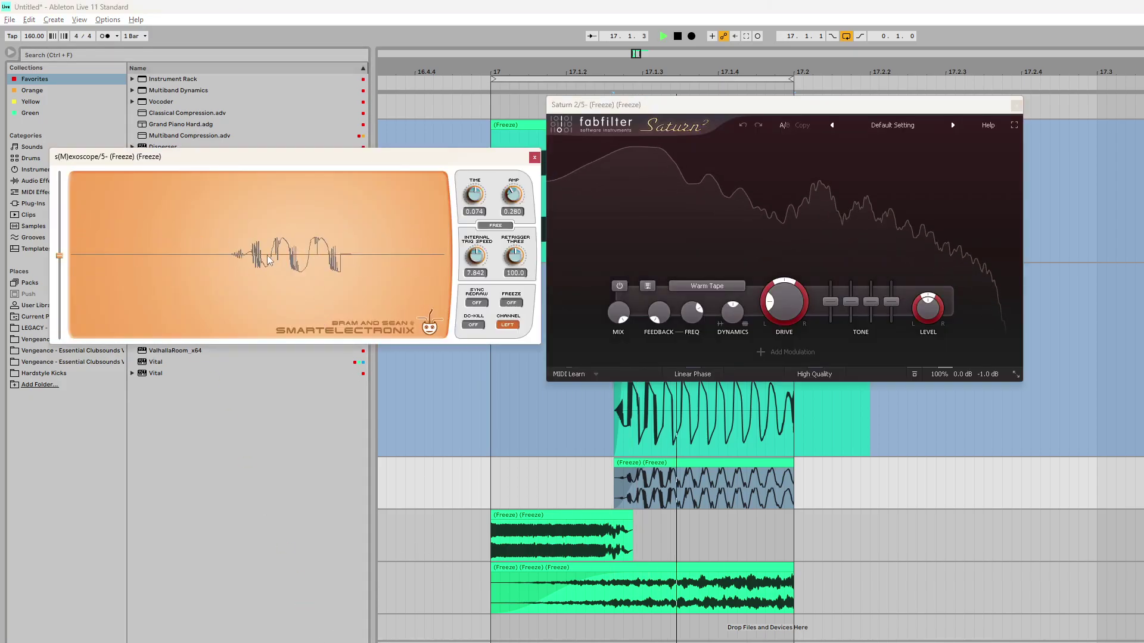
key("space")
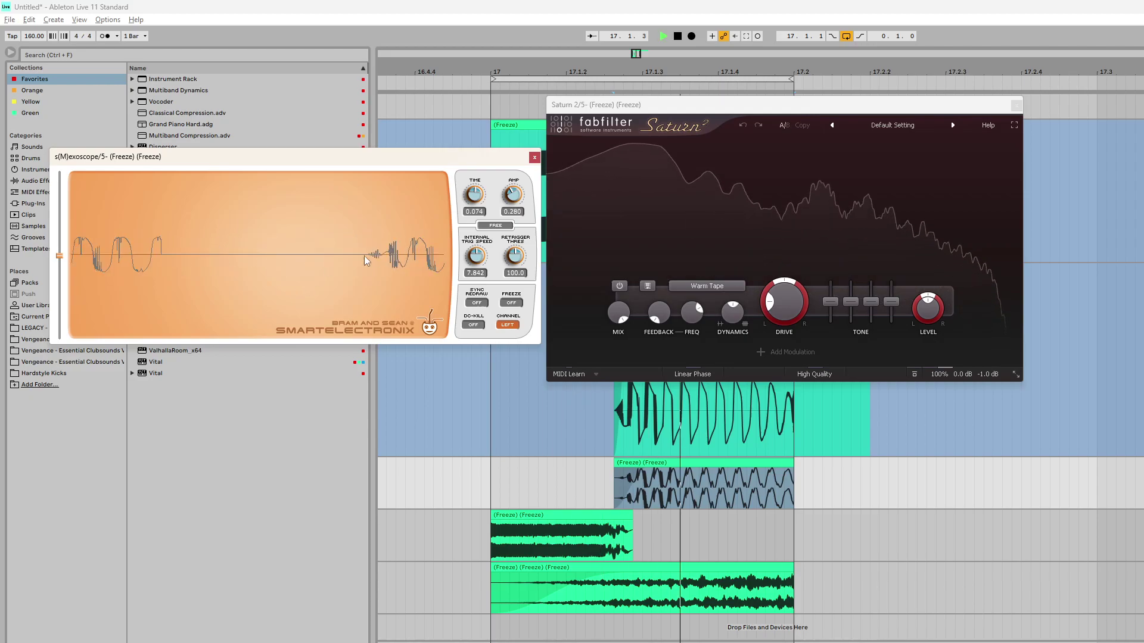
key("space")
left_click(534, 156)
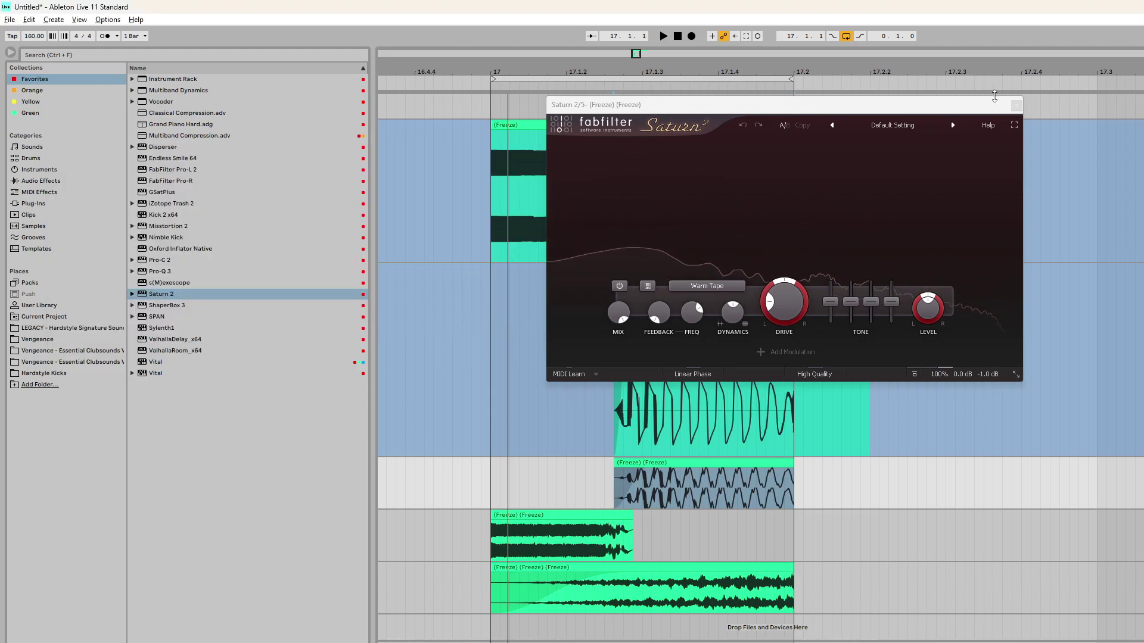
left_click(1016, 105)
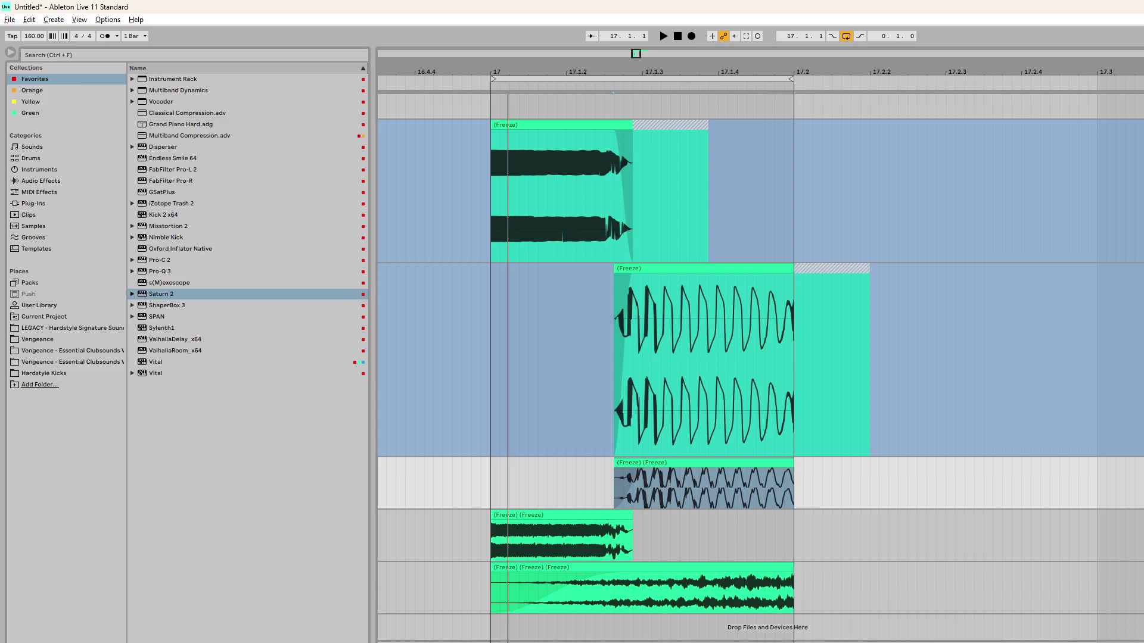
Insert Oxford Inflator on the Master with default settings, play the kick through it, and close its window.
left_click_drag(173, 248, 182, 277)
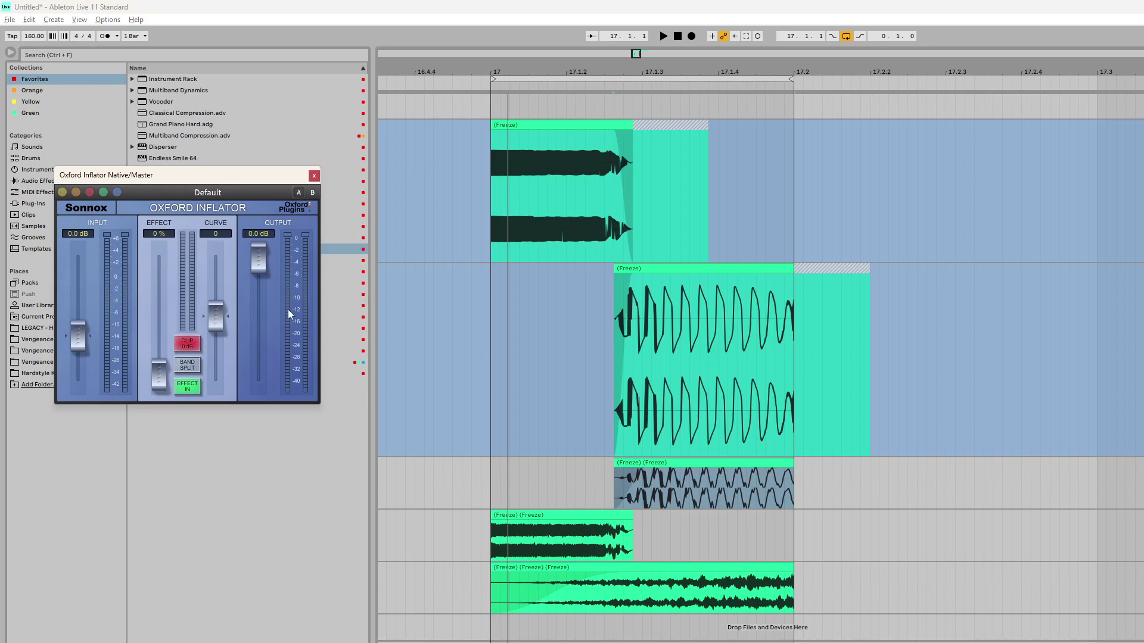
key("space")
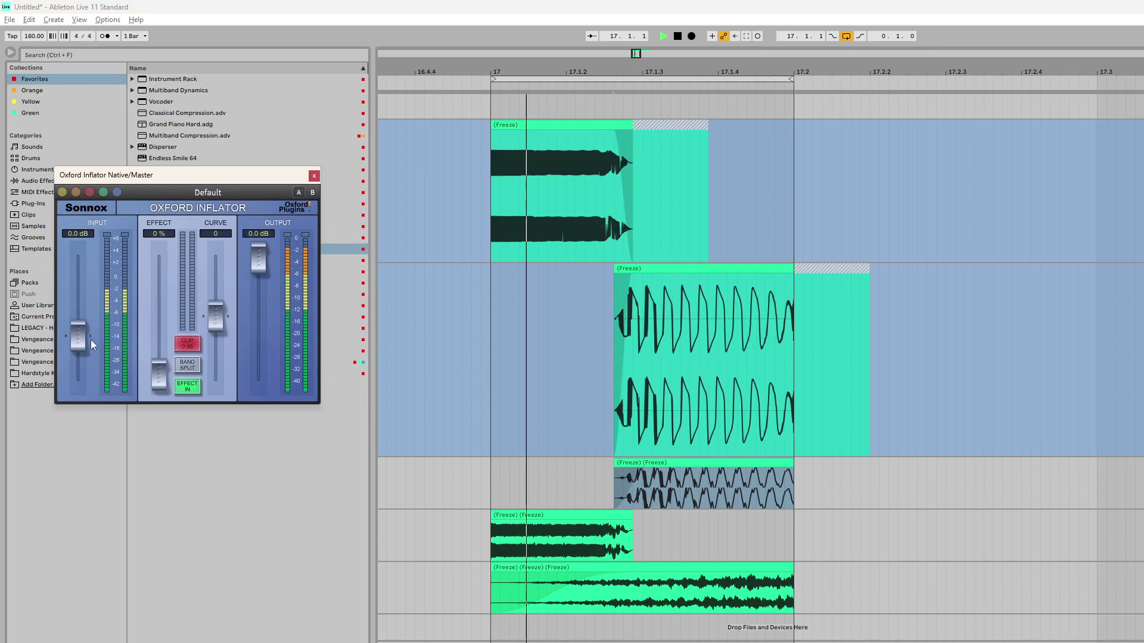
left_click(988, 632)
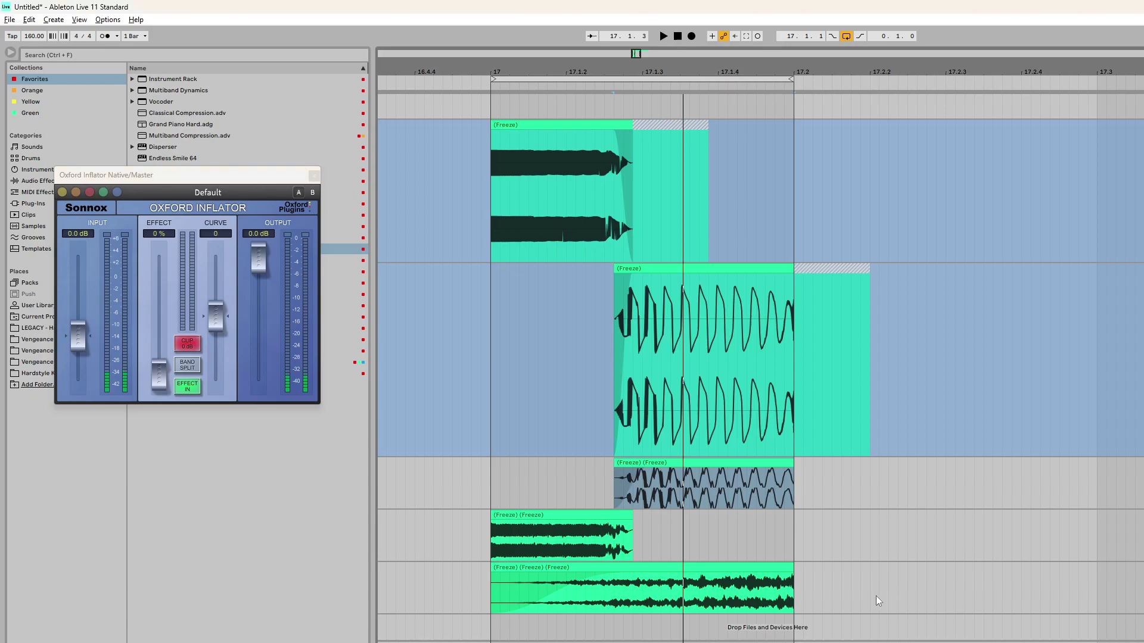
left_click(312, 177)
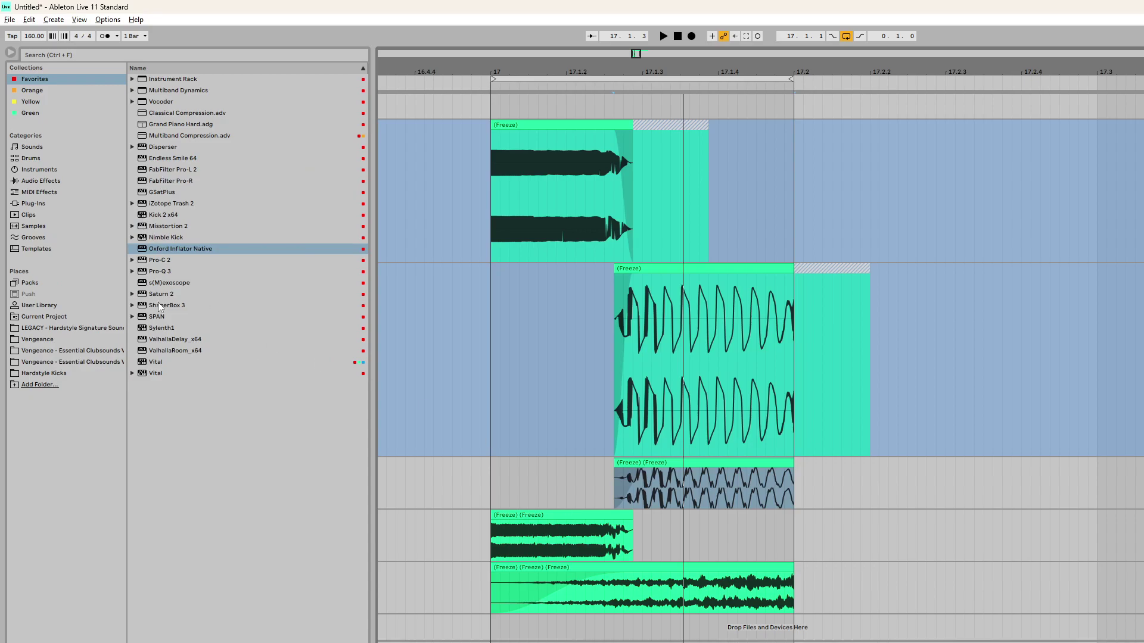
Insert s(M)exoscope on the Master, place its window over the arrangement, and play the kick to view its waveform.
left_click(162, 284)
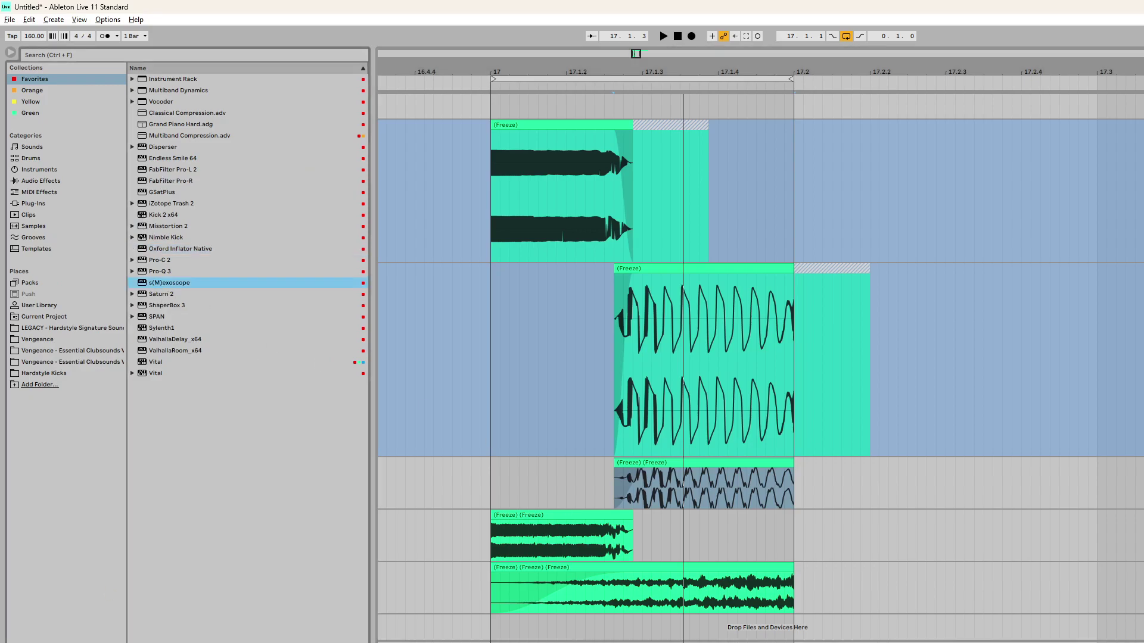
key("Return")
left_click_drag(383, 193, 897, 149)
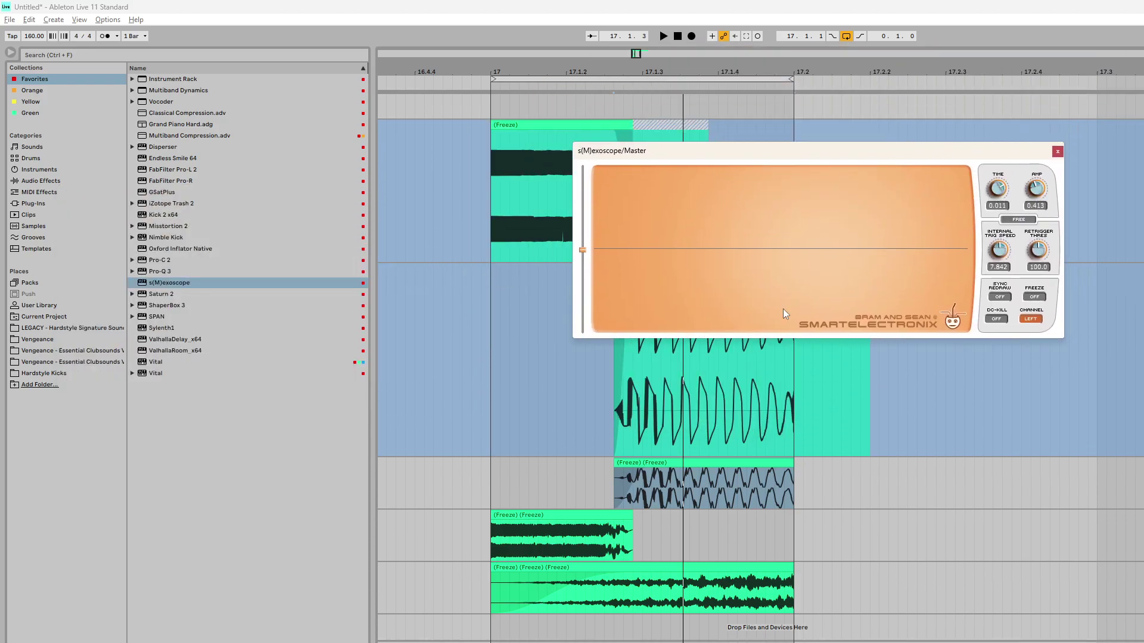
key("space")
key("space")
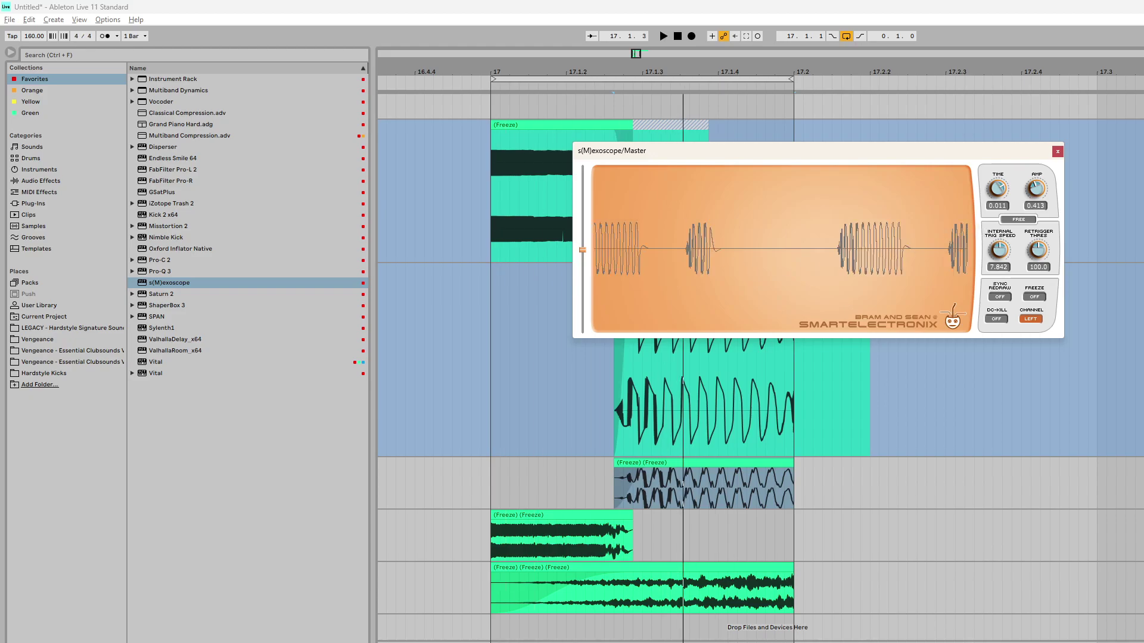
key("space")
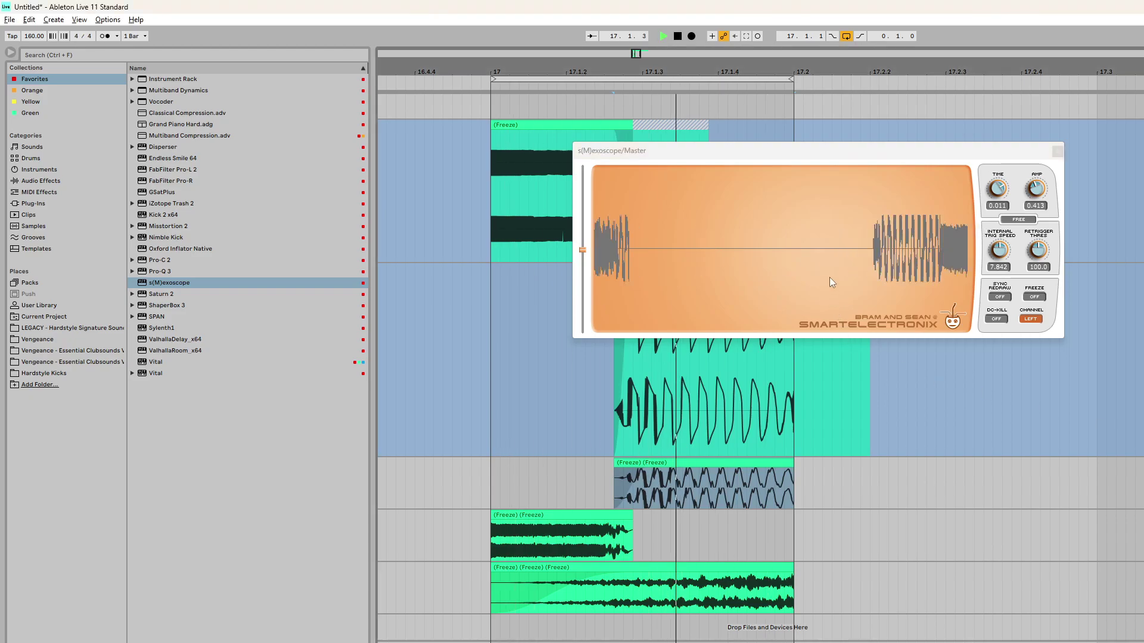
key("space")
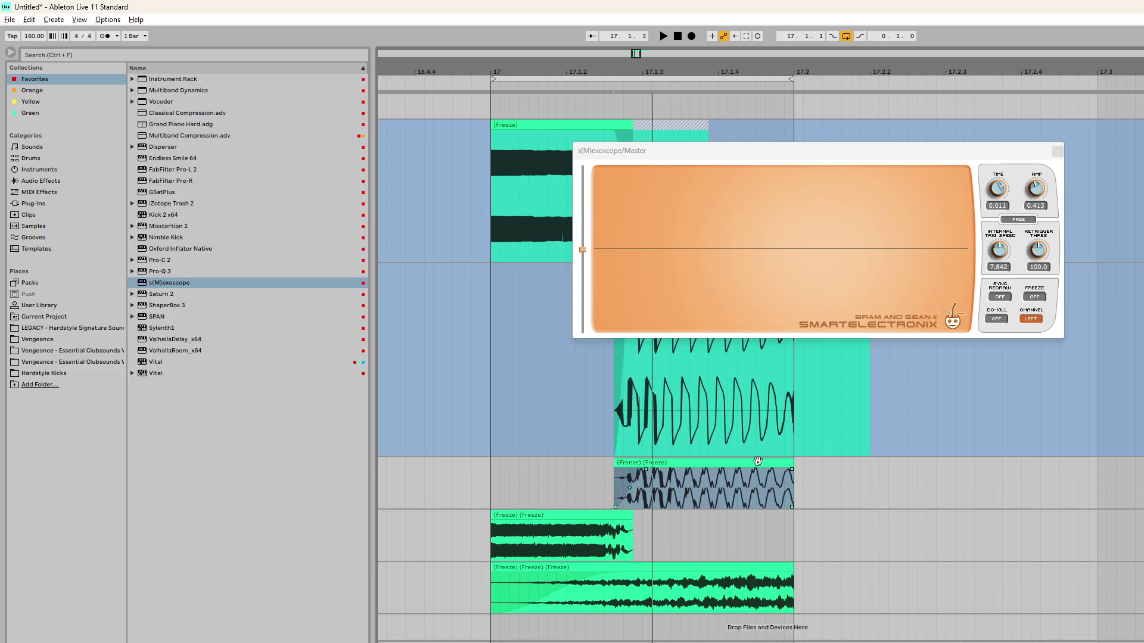
Reposition the master oscilloscope and play the kick to compare the punch and tail waveforms.
left_click(733, 464)
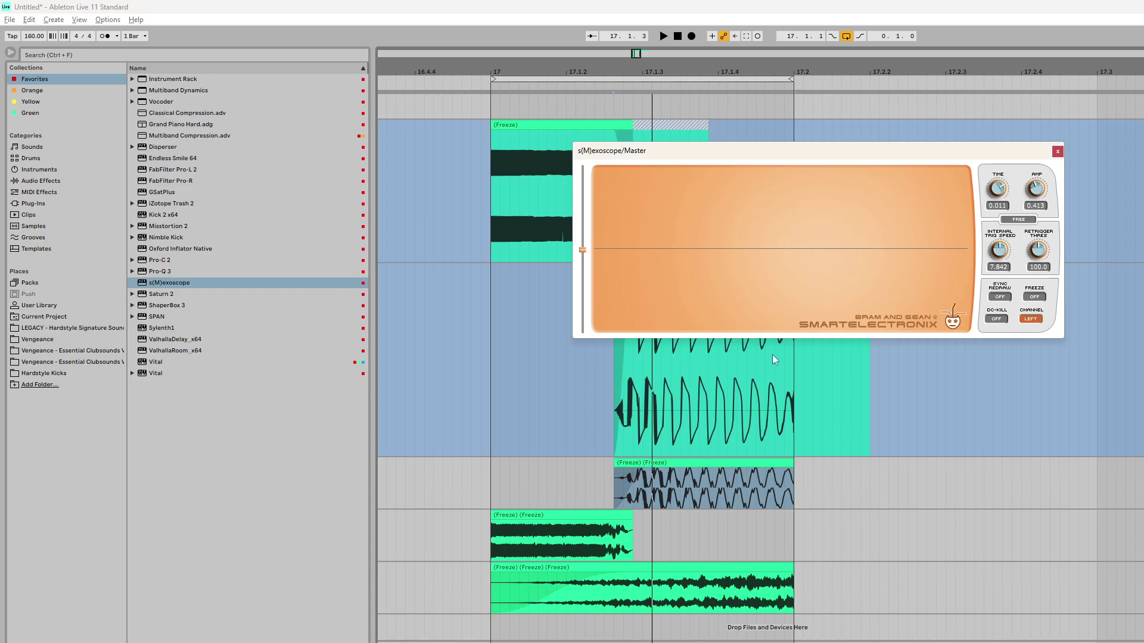
left_click_drag(731, 159, 680, 353)
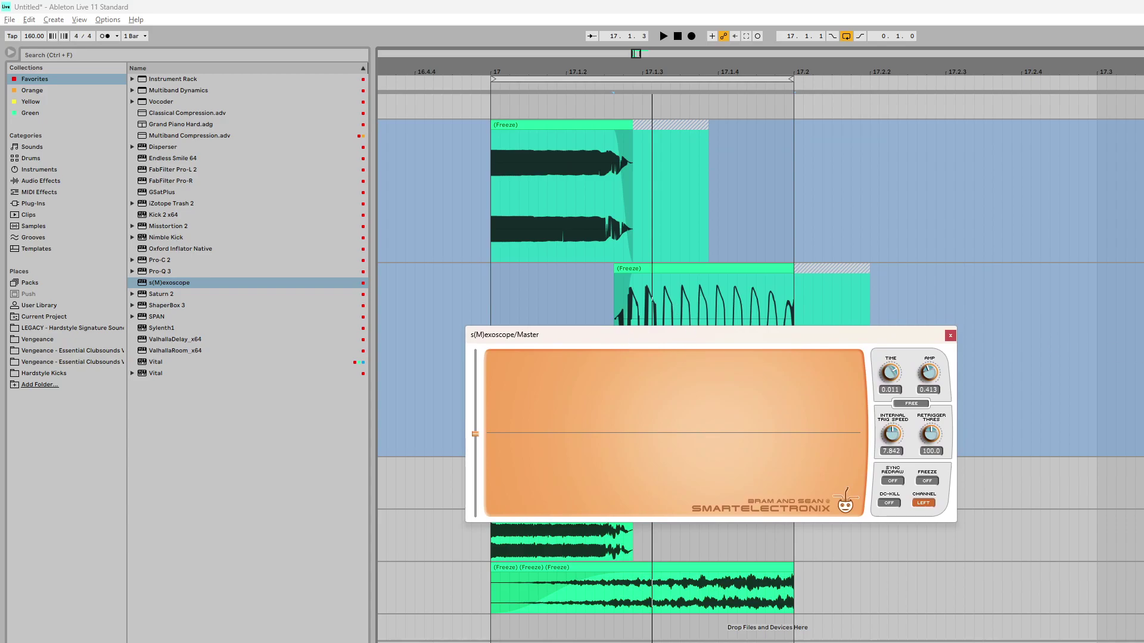
left_click_drag(780, 345, 857, 207)
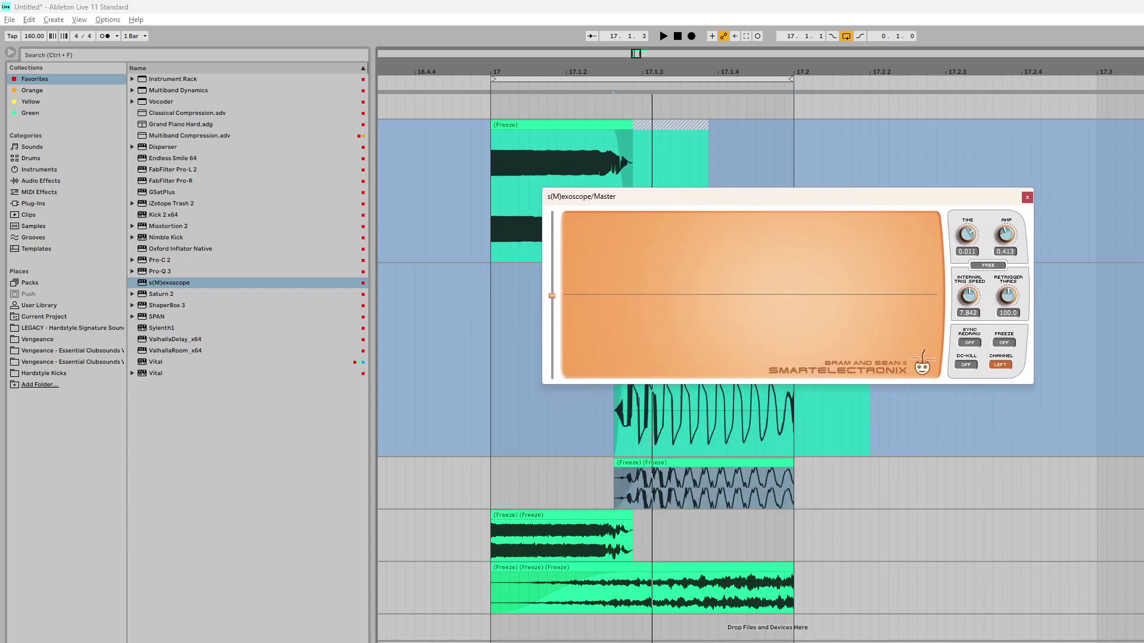
key("space")
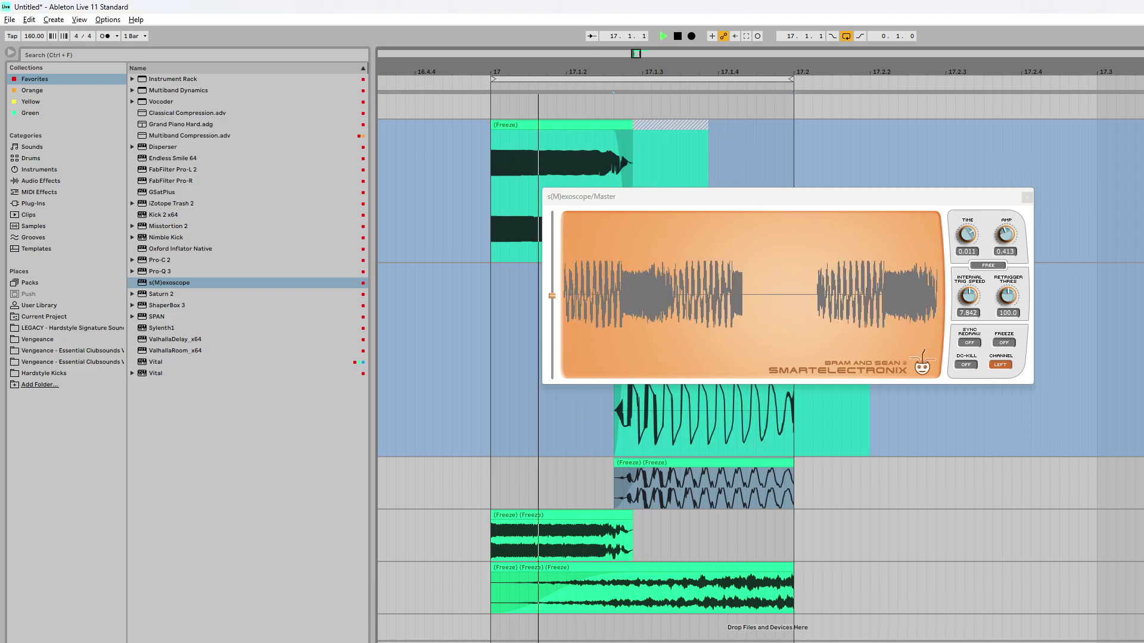
key("space")
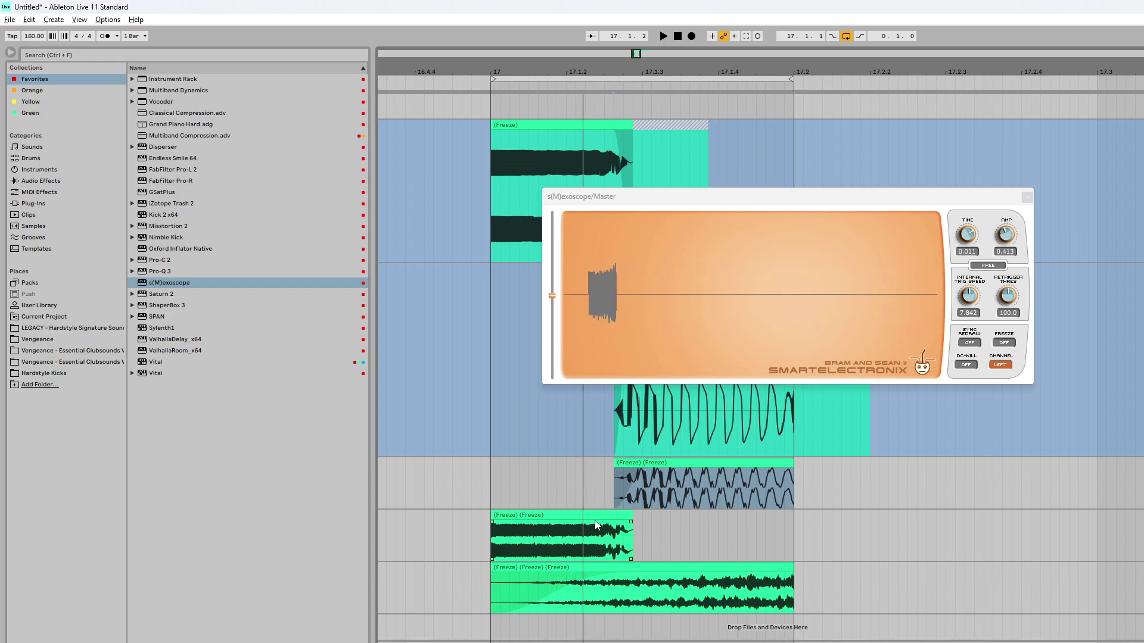
Insert an empty track between the punch and reverb tracks and play back the kick.
left_click(811, 516)
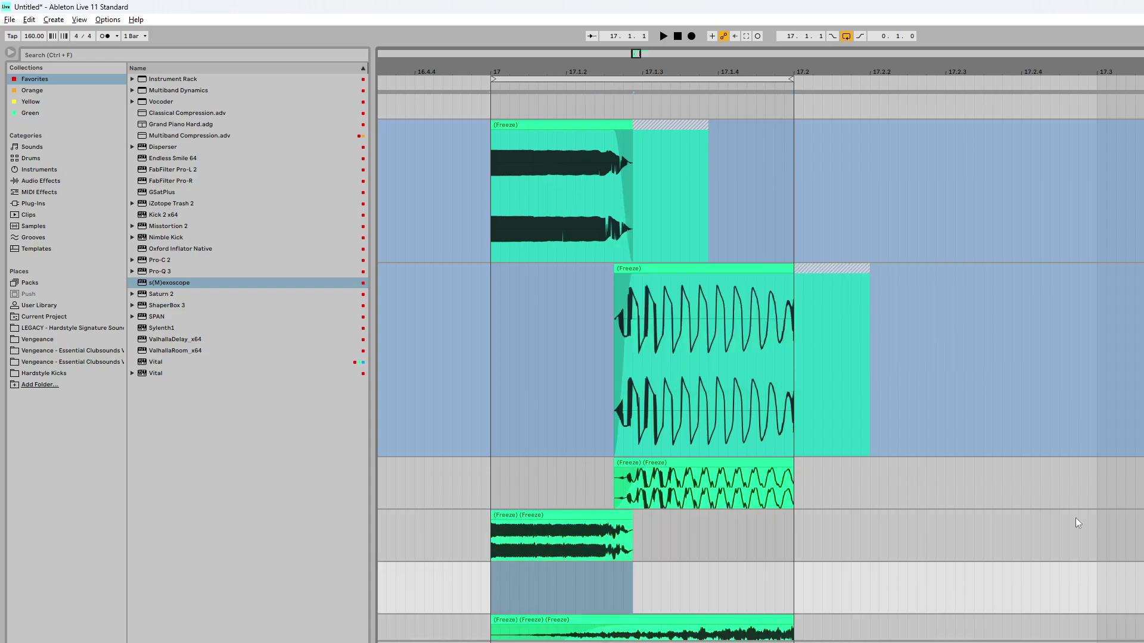
key("ctrl+t")
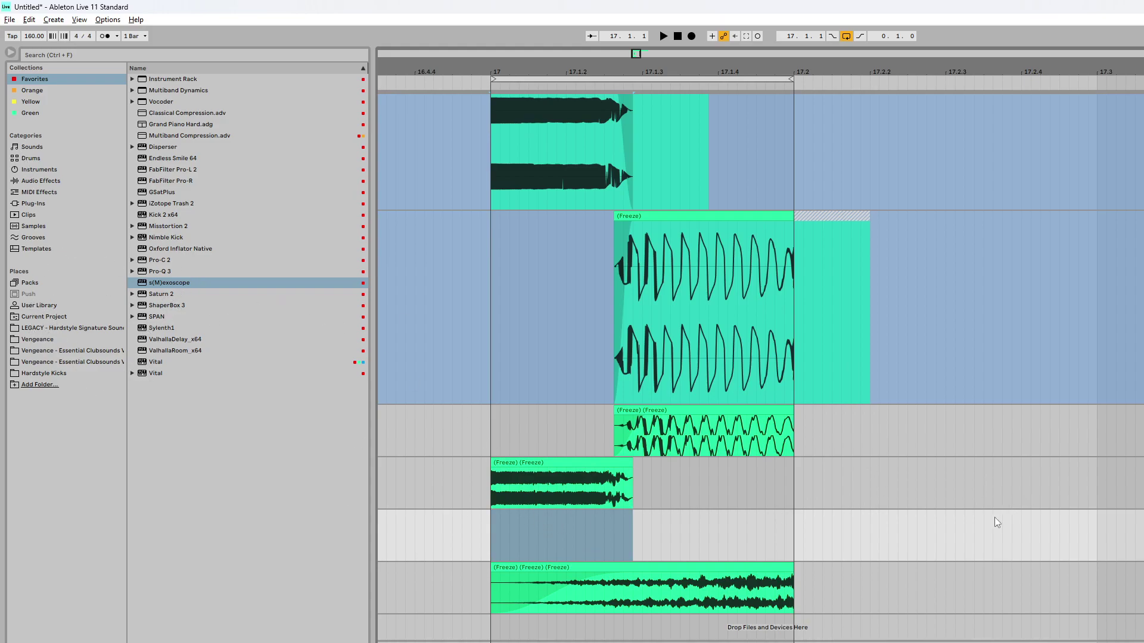
left_click(540, 473)
key("space")
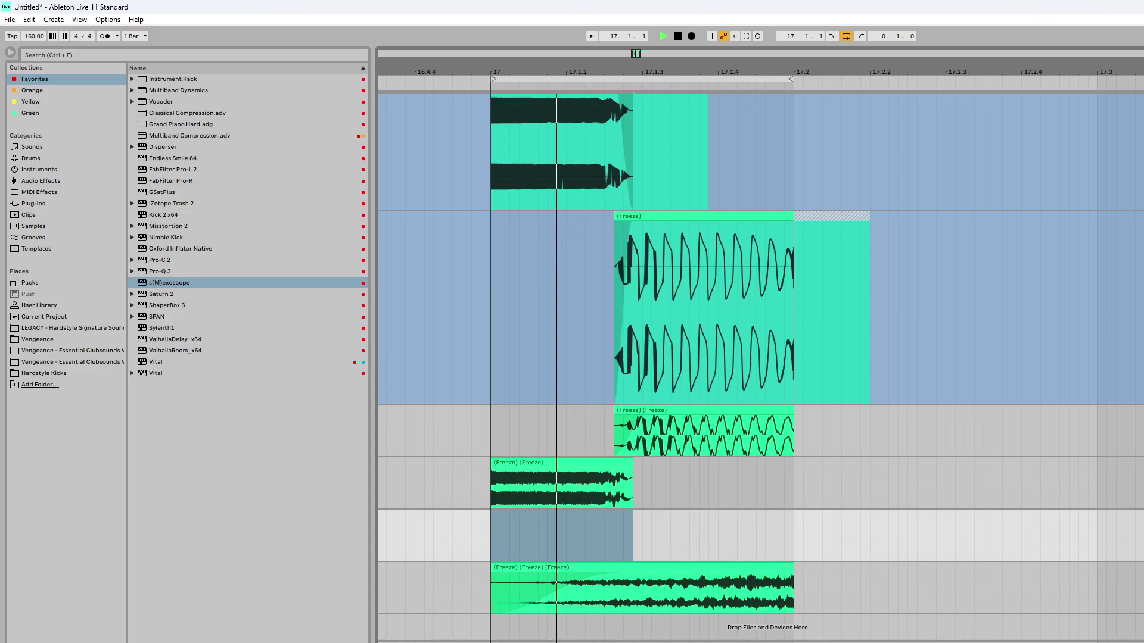
key("space")
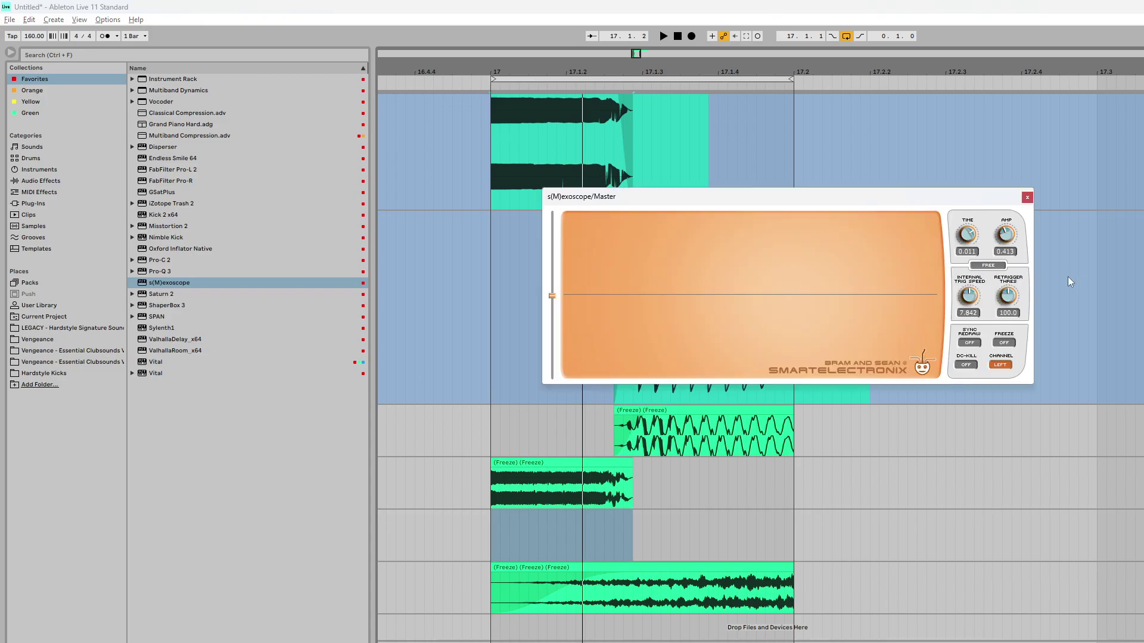
Stop playback, move the oscilloscope window clear of the tail clip, and select the frozen punch clip.
key("space")
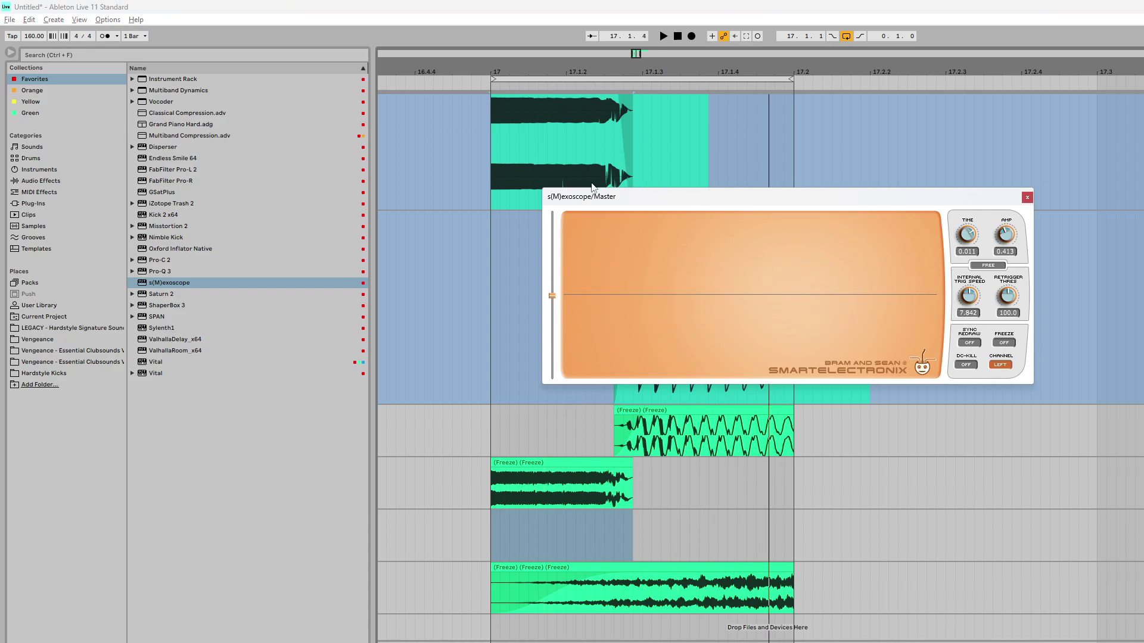
left_click_drag(593, 197, 865, 152)
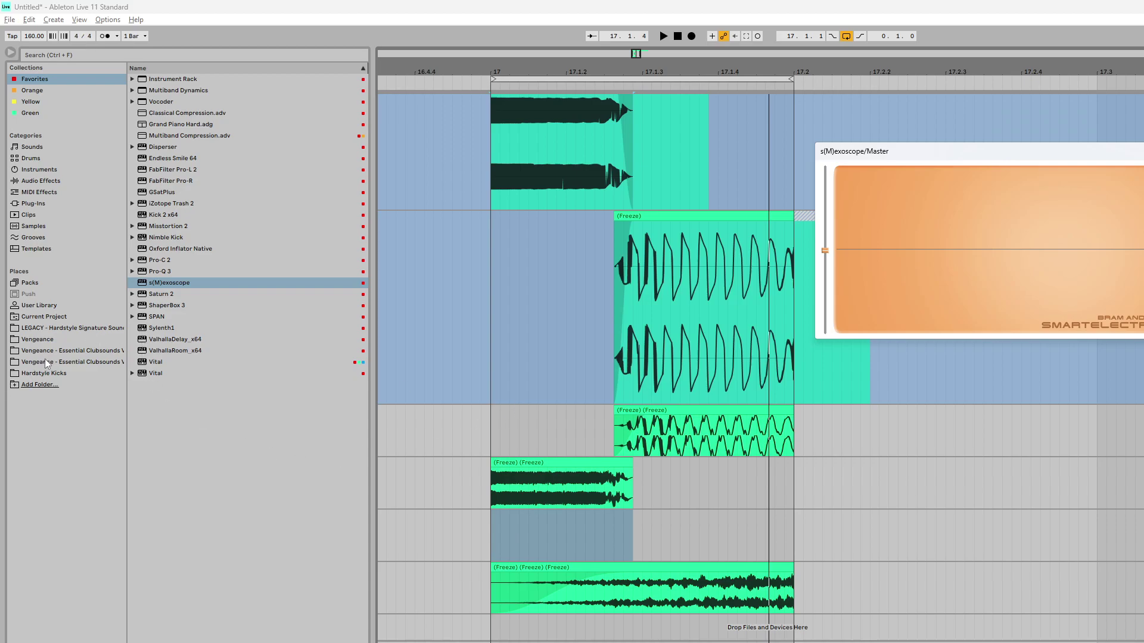
left_click(499, 463)
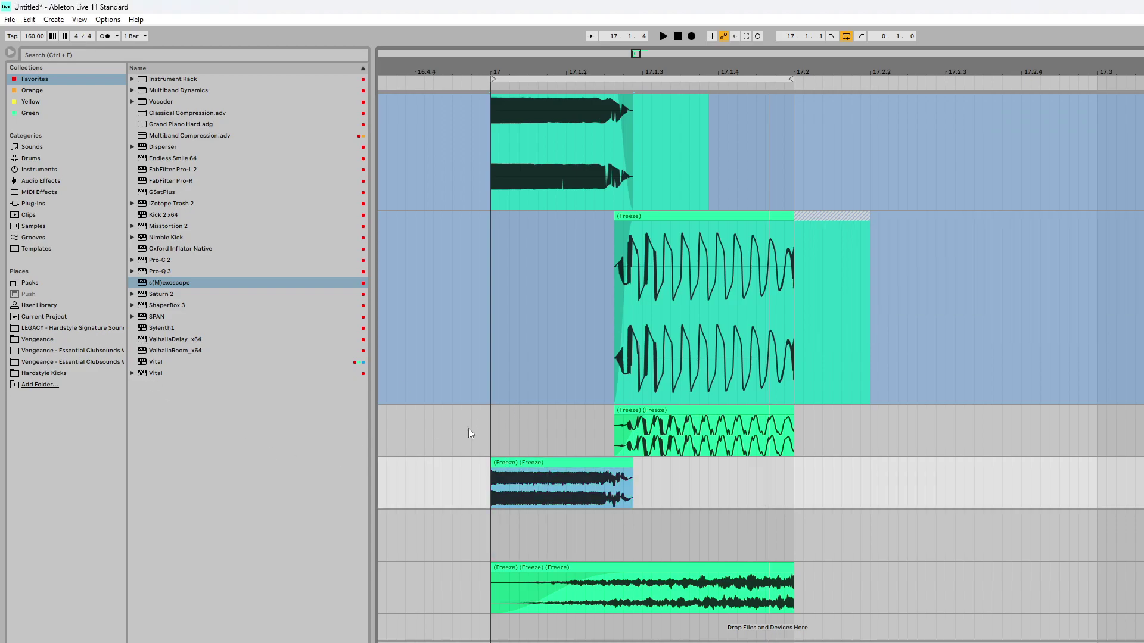
Place CLEAN PUNCH 2 - MYST LEGACY.wav from the LEGACY pack's PERCUSSION folder at bar 17 on the empty track.
left_click(37, 338)
left_click(33, 327)
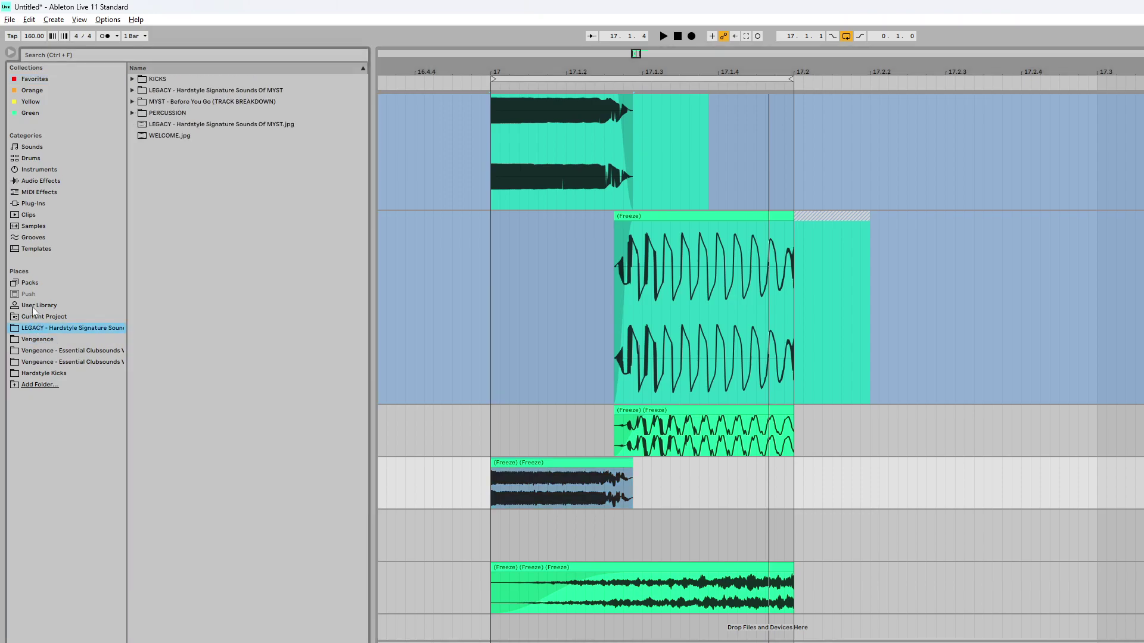
left_click(33, 317)
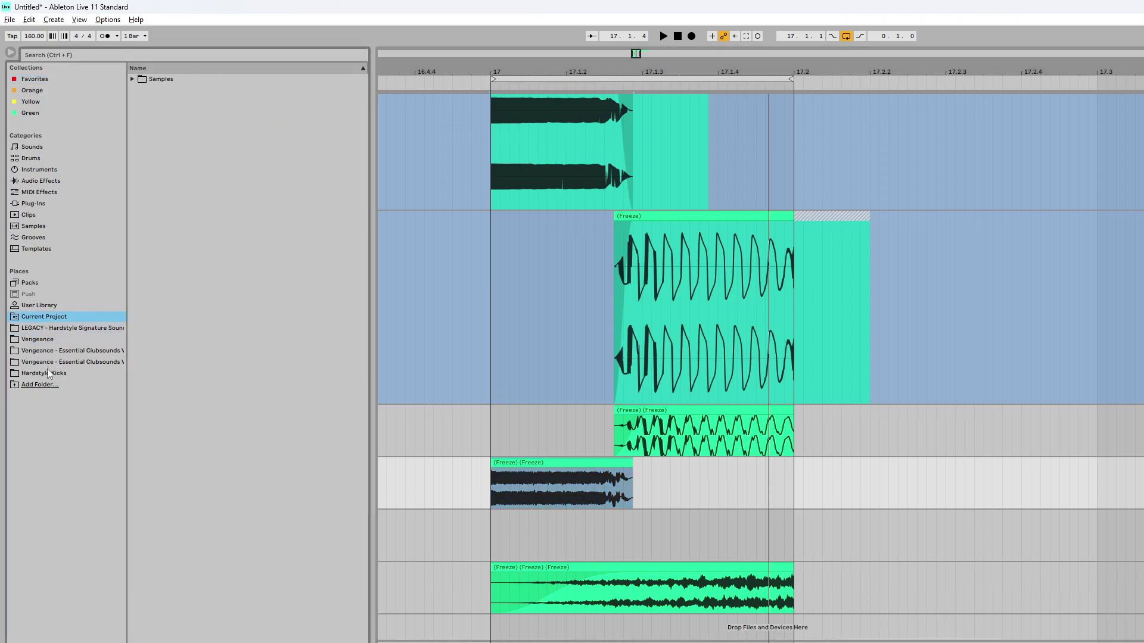
left_click(45, 328)
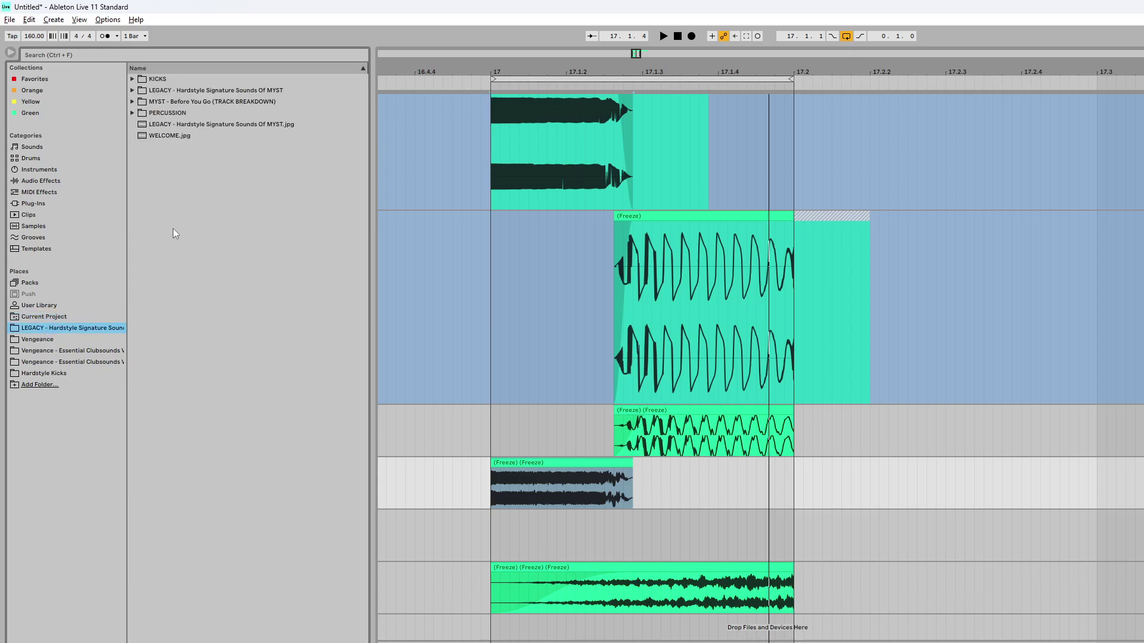
left_click(132, 113)
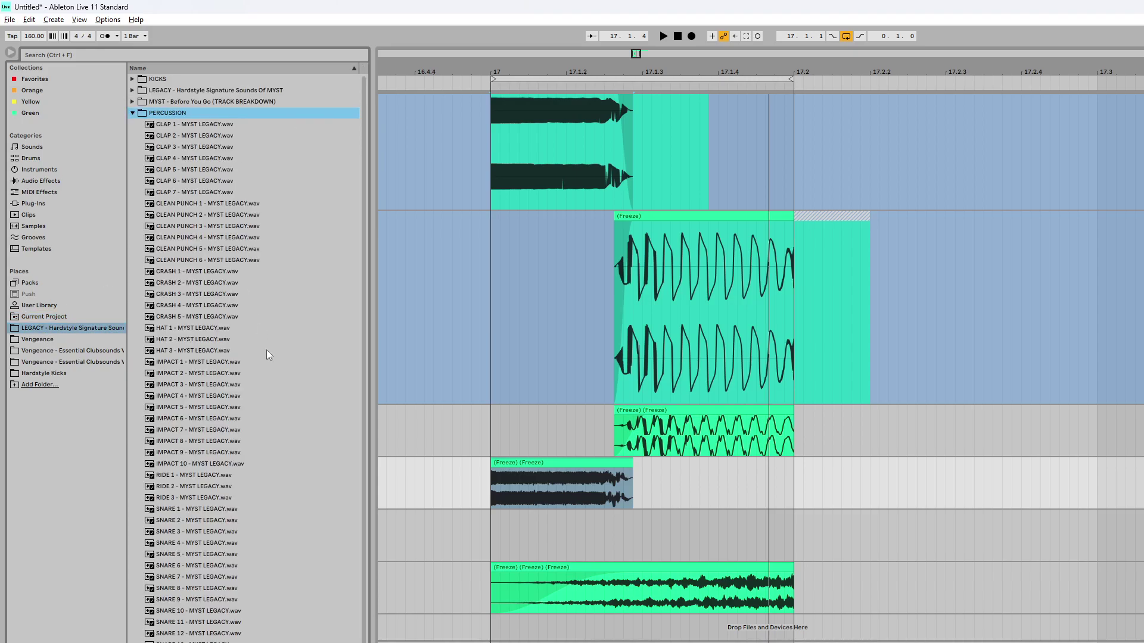
left_click(167, 204)
left_click(170, 216)
left_click_drag(169, 216, 494, 533)
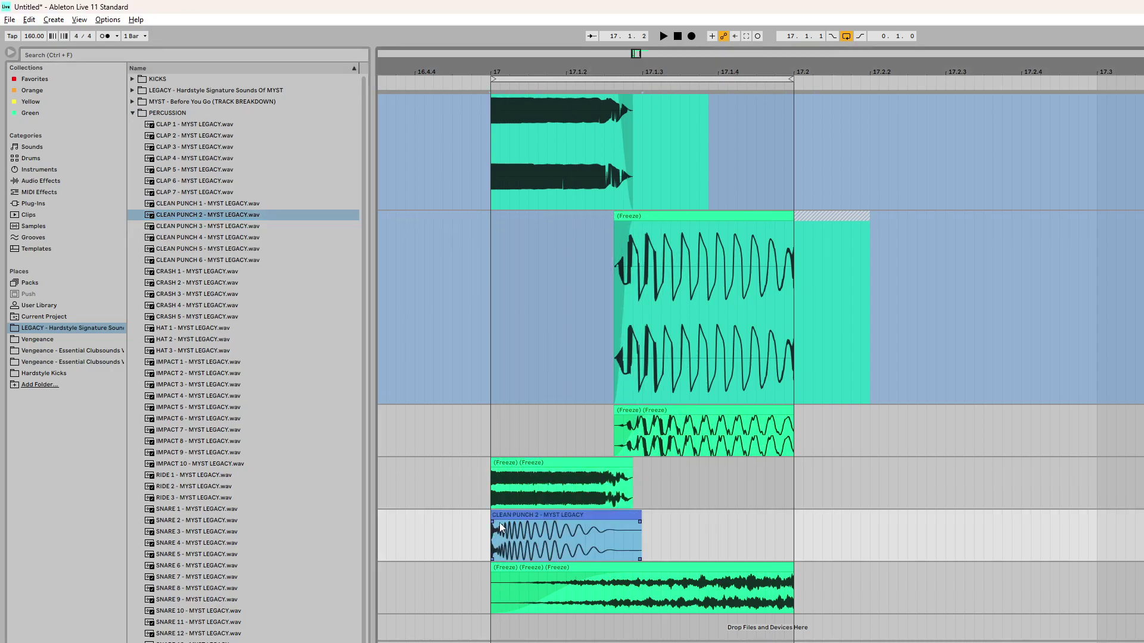
Trim the opening transient off the clean punch clip and give its new start a short fade-in.
scroll(509, 546, "up", 4)
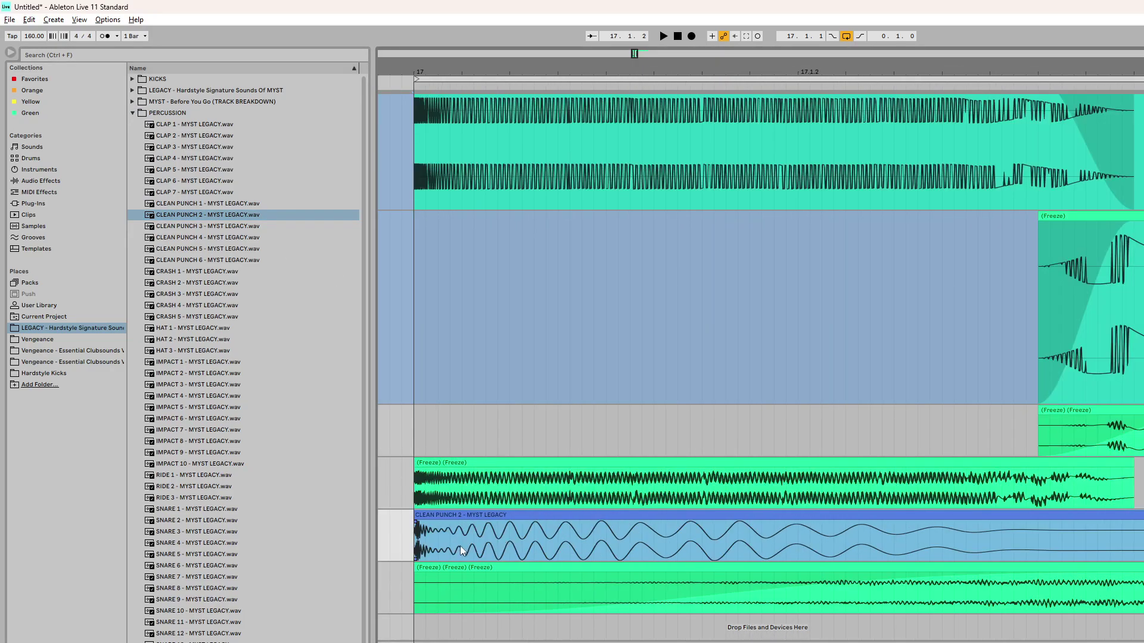
scroll(415, 538, "up", 2)
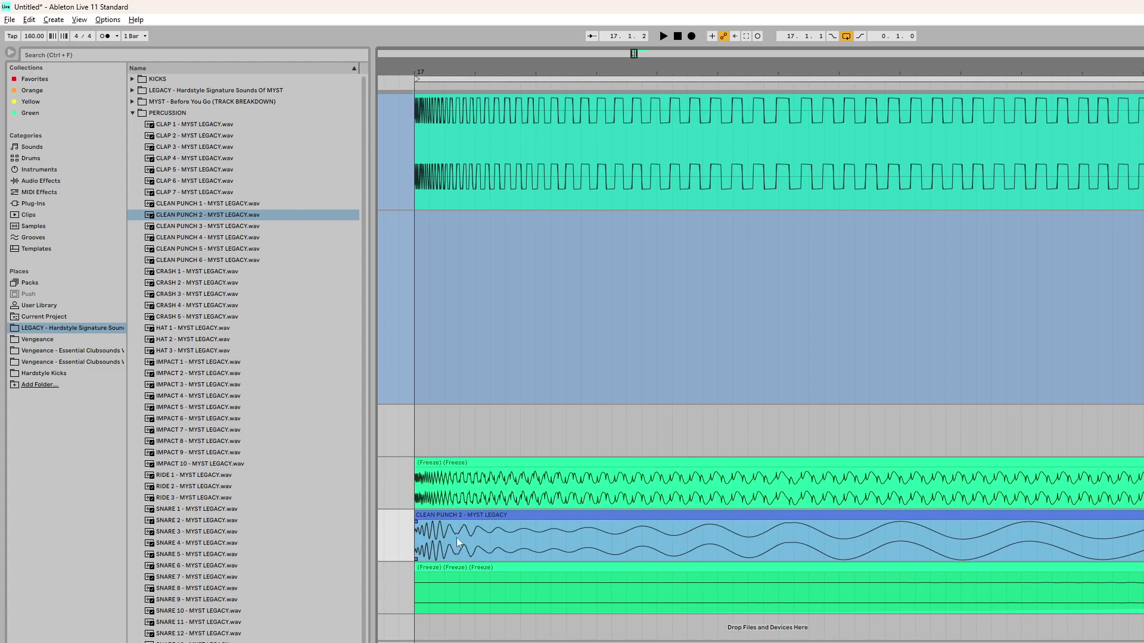
scroll(449, 551, "down", 3)
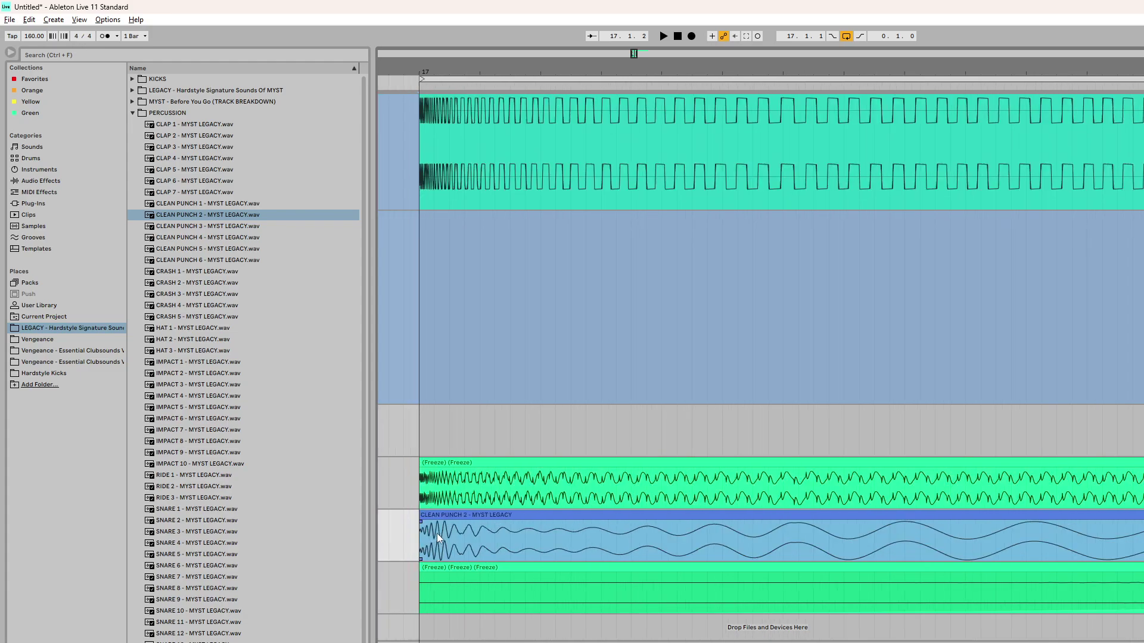
scroll(448, 545, "down", 3)
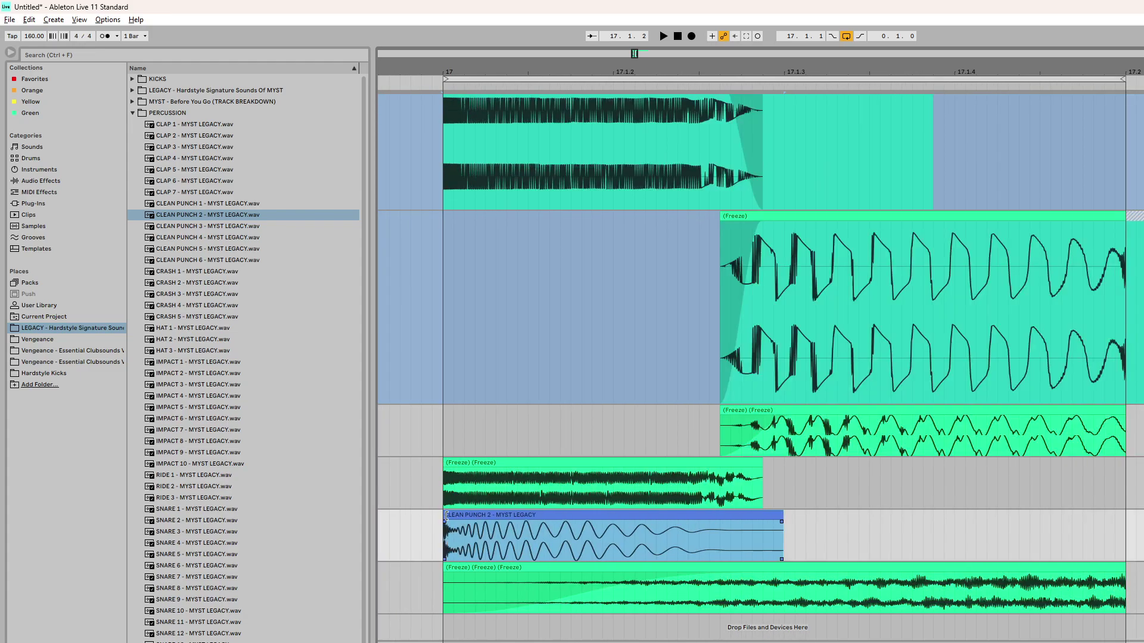
left_click_drag(446, 518, 465, 517)
left_click(476, 524)
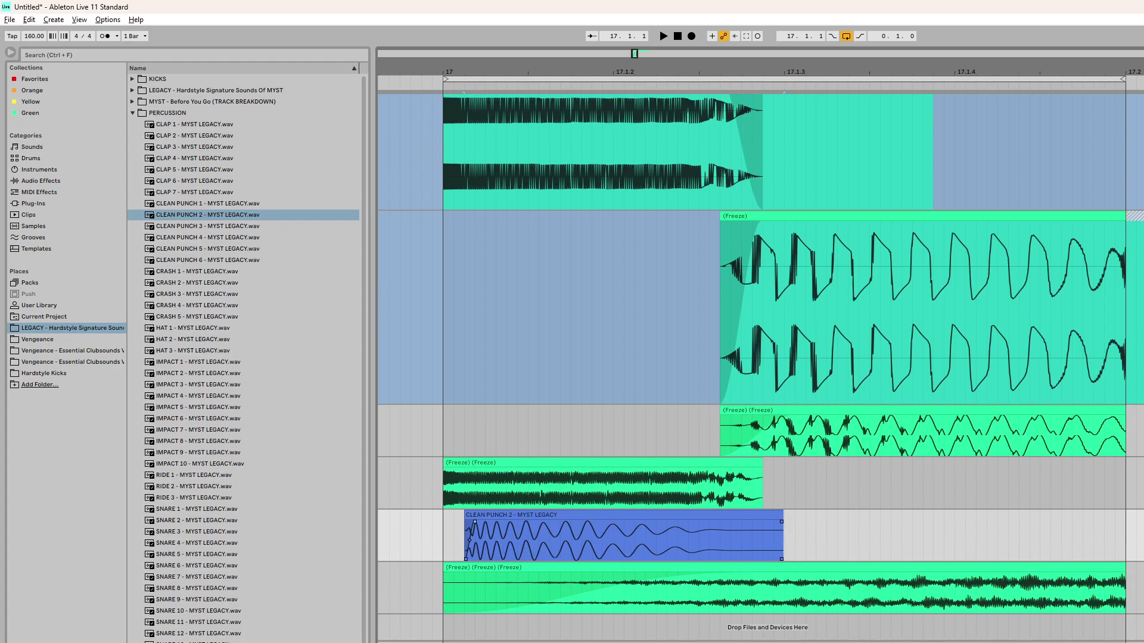
Insert Pro-Q 3 on the clean punch track, add a high-end band, move it down to the mid frequencies, and audition it.
left_click(32, 79)
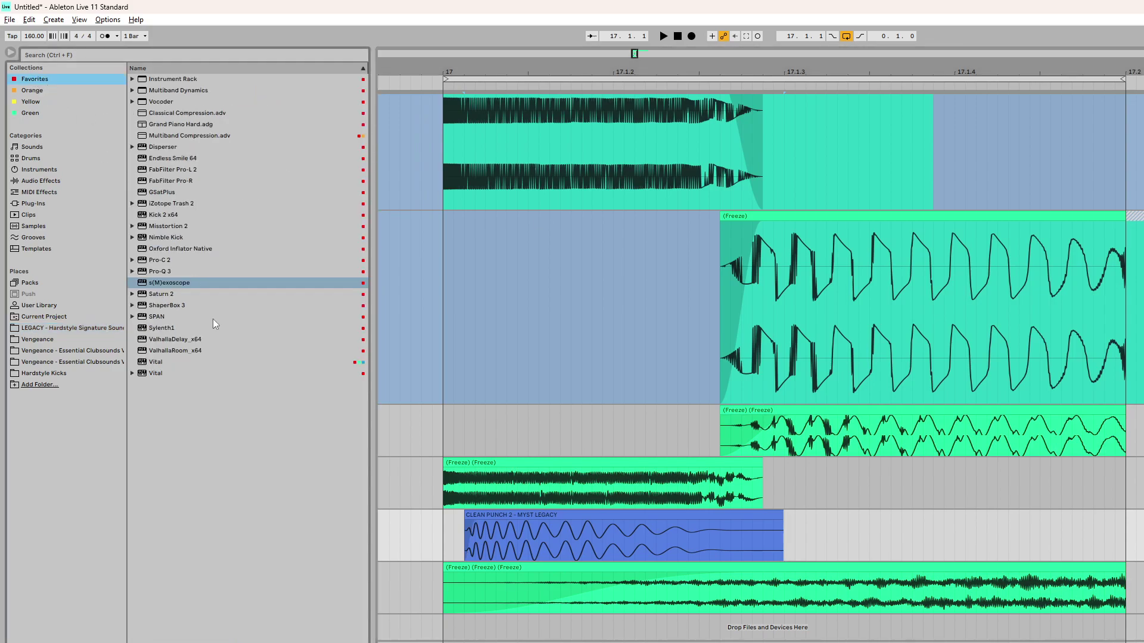
left_click_drag(167, 271, 567, 529)
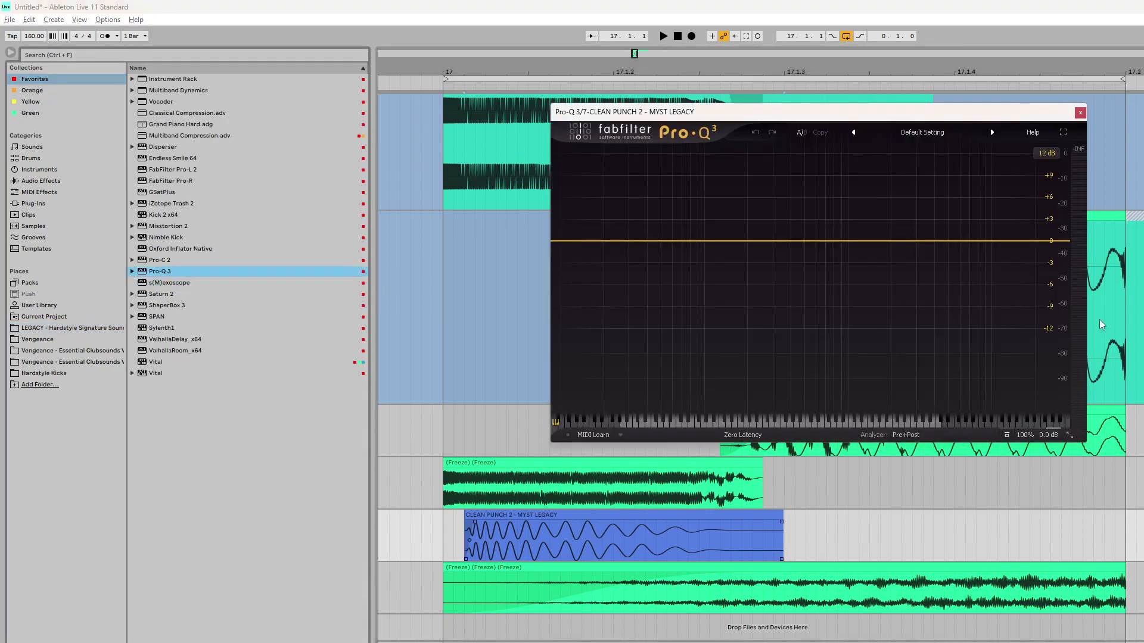
left_click(1034, 242)
left_click_drag(1034, 242, 770, 249)
key("space")
key("space")
left_click(1080, 113)
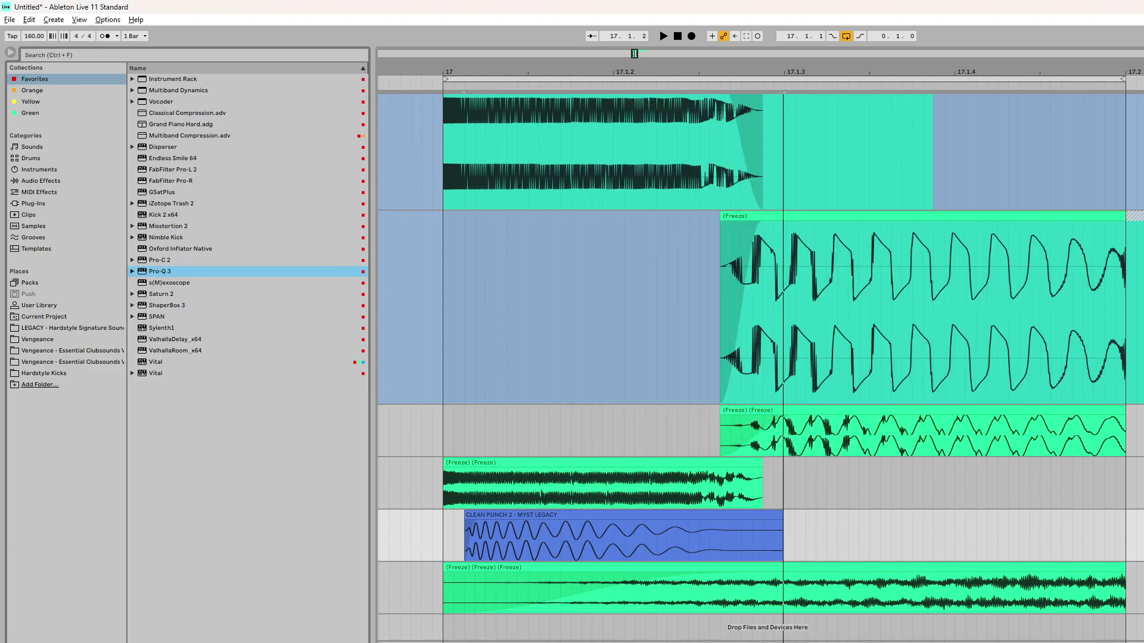
Play the kick with the clean punch layer, check its waveform on the master oscilloscope, and hide the plug-in windows.
key("space")
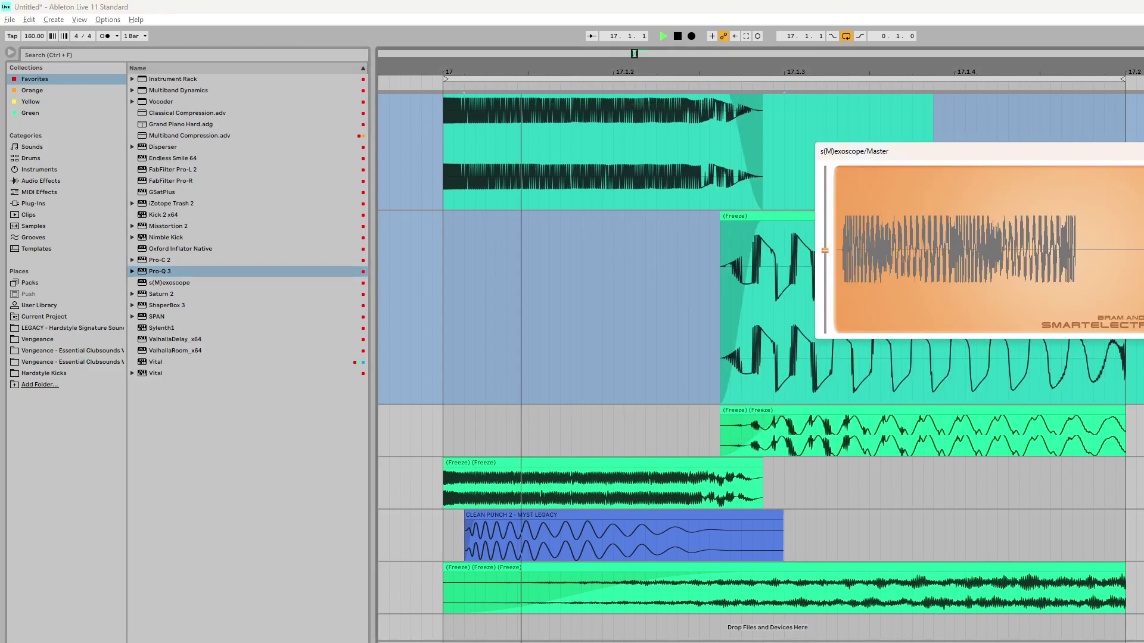
key("space")
left_click(673, 519)
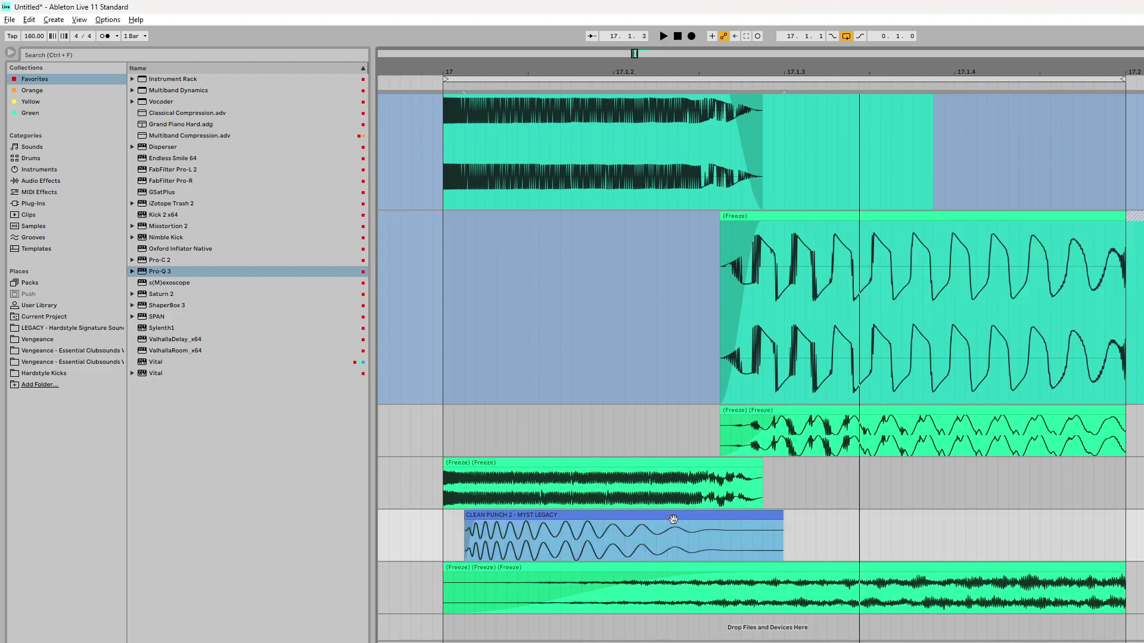
key("0")
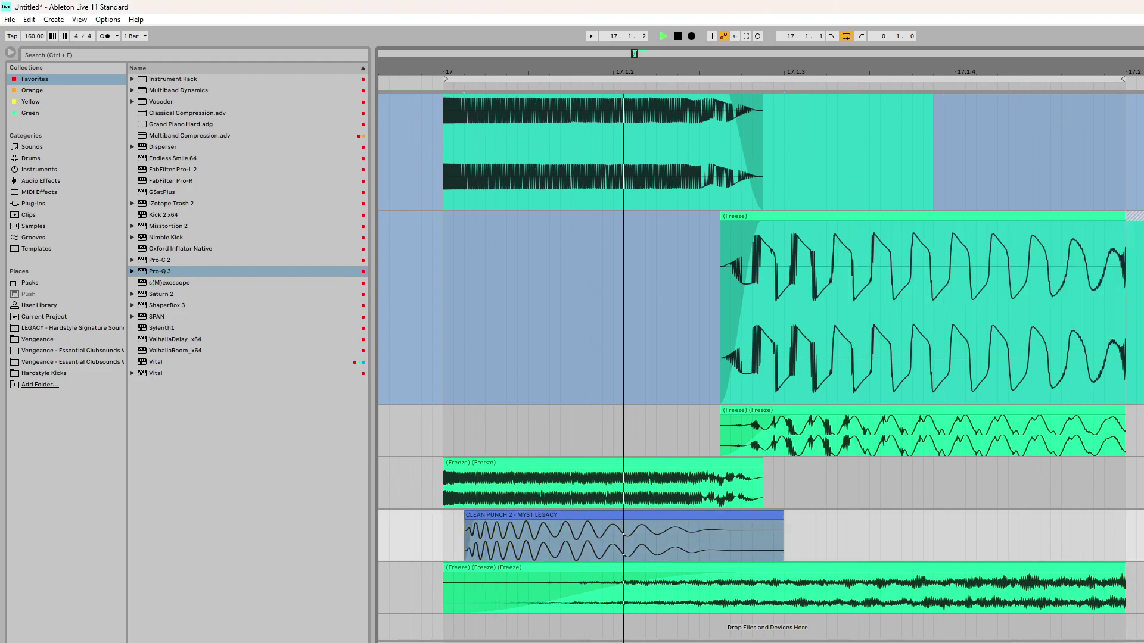
key("space")
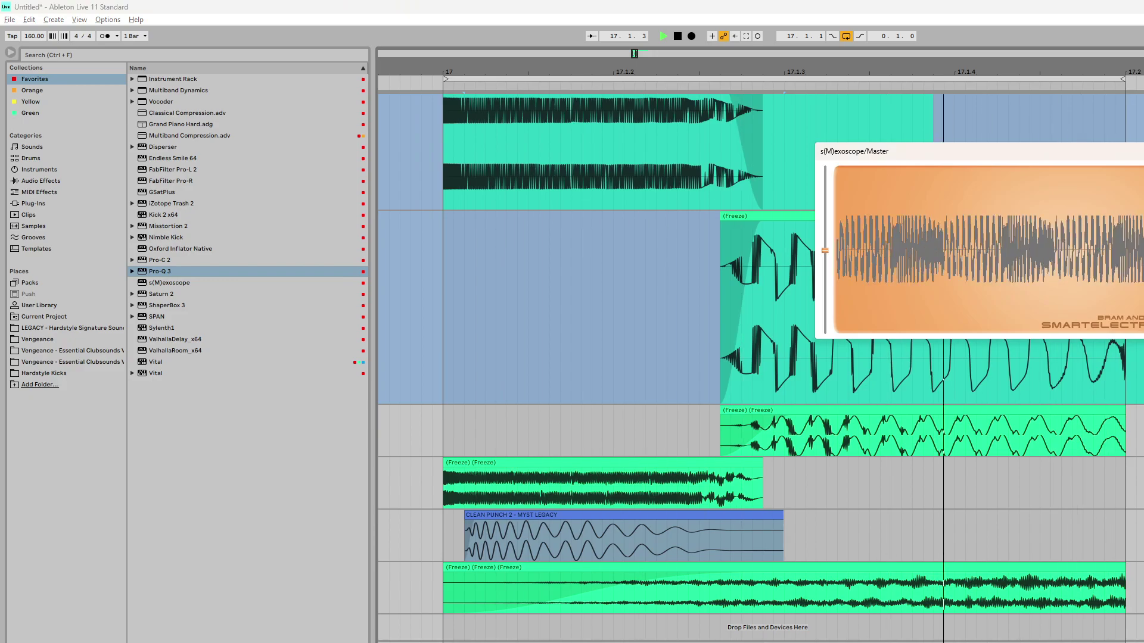
key("ctrl+alt+p")
scroll(765, 363, "down", 5)
key("space")
Export the kick layers' one-beat range at bar 17 from the Master as a 16-bit, 44100 Hz WAV named quick kick gated.
left_click_drag(829, 605, 686, 238)
left_click_drag(703, 439, 827, 592)
left_click(827, 593)
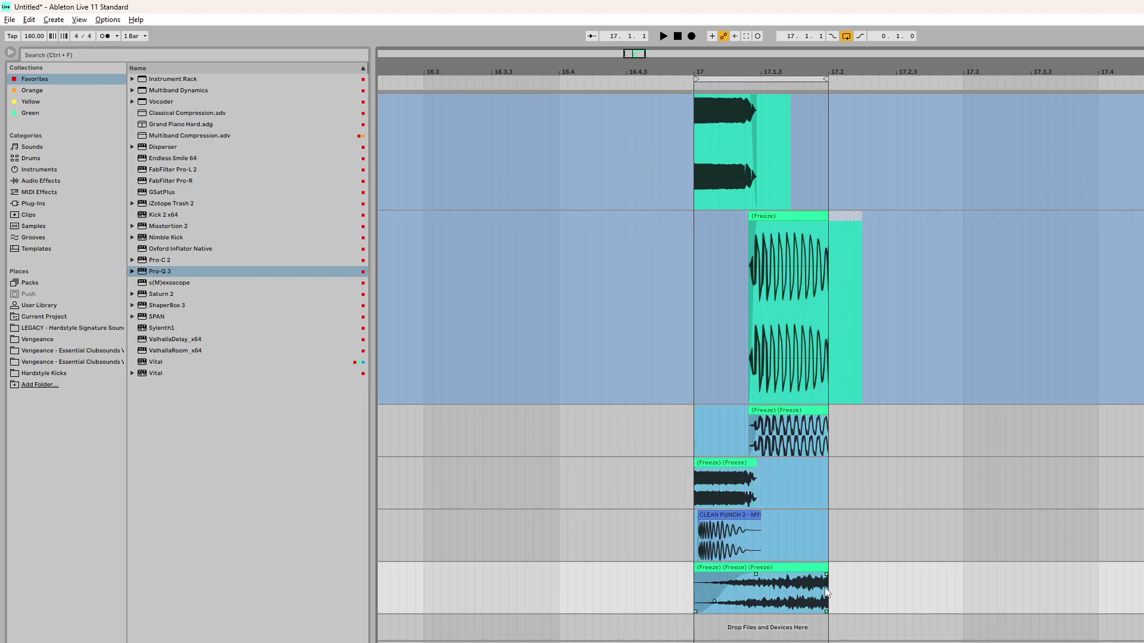
key("ctrl+shift+r")
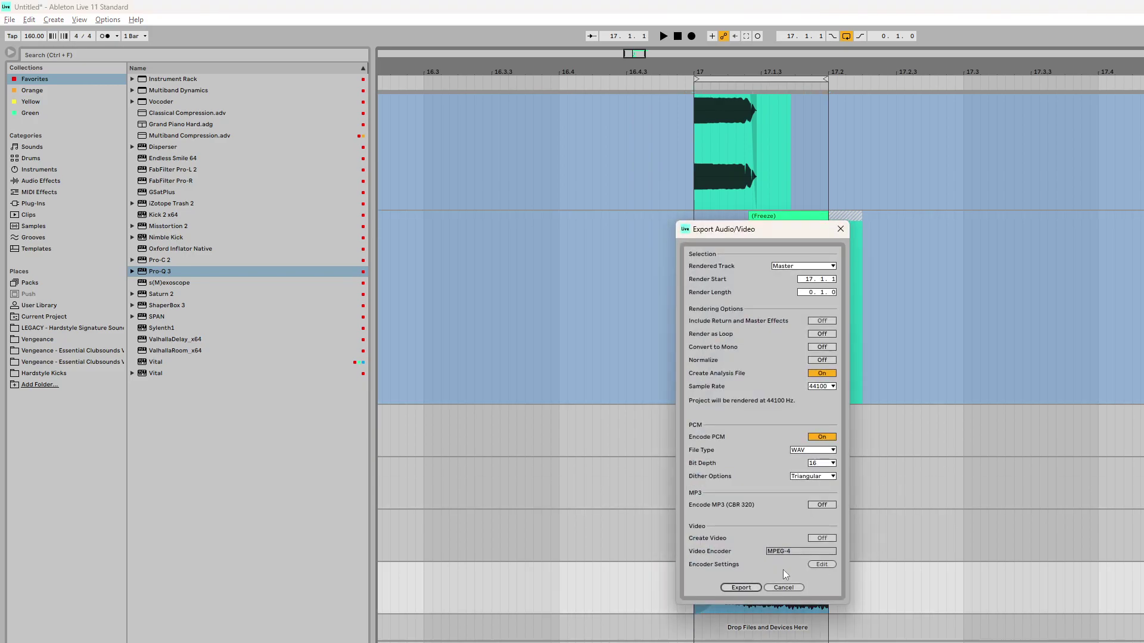
left_click(742, 587)
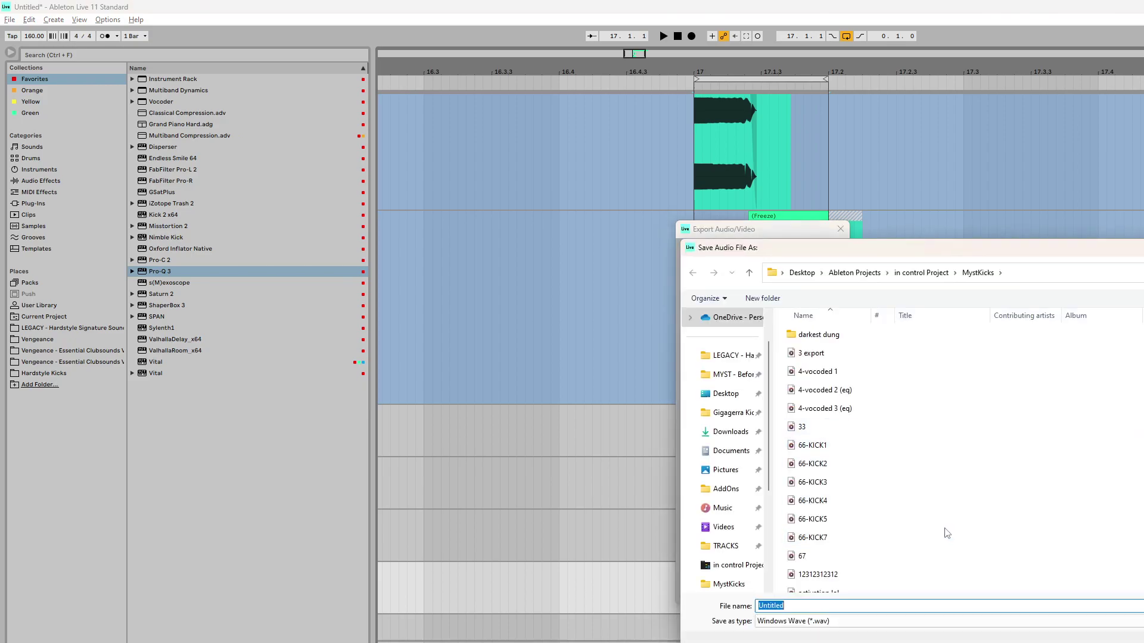
type("quick")
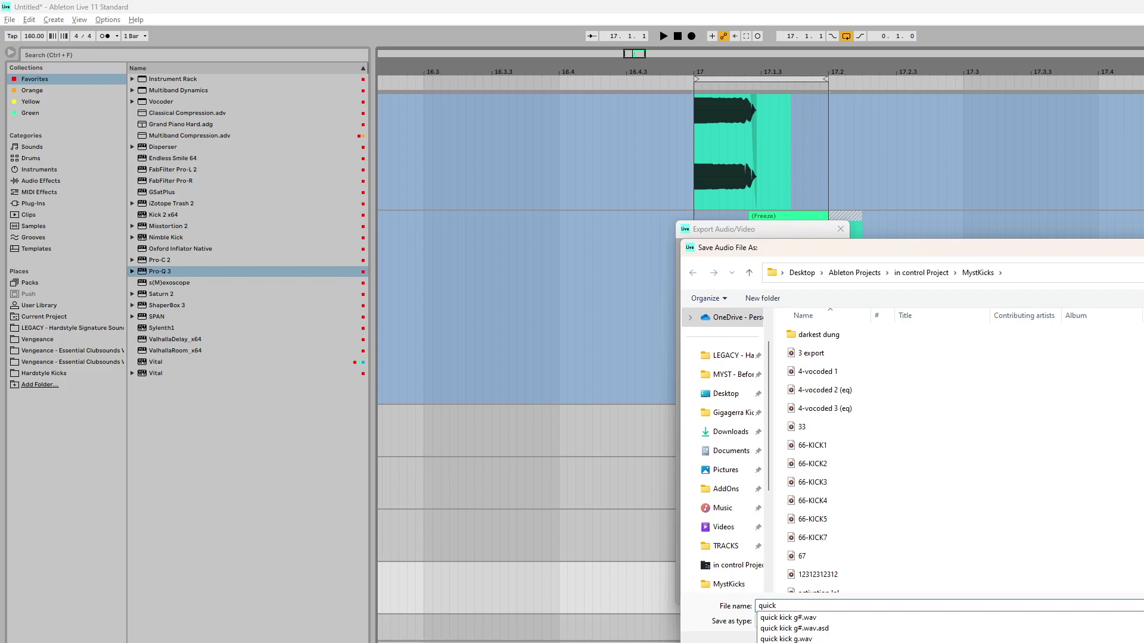
type(" kick ggg")
key("Return")
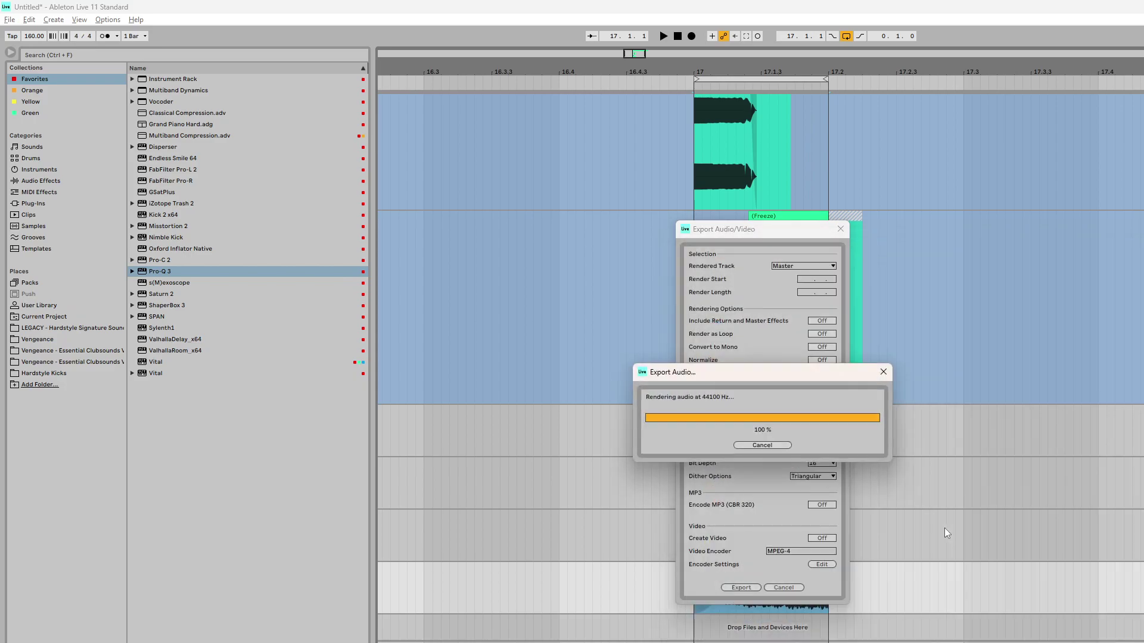
left_click(936, 587)
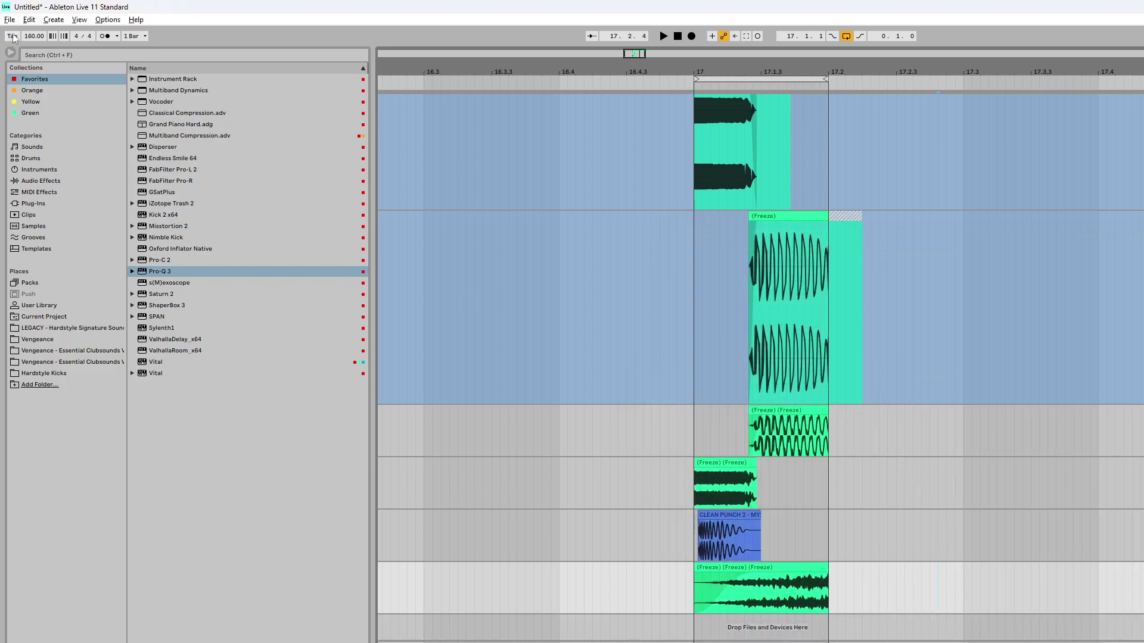
Save the Live Set as quick kick gated in the in control Project folder.
key("ctrl+s")
type("quick kick gate")
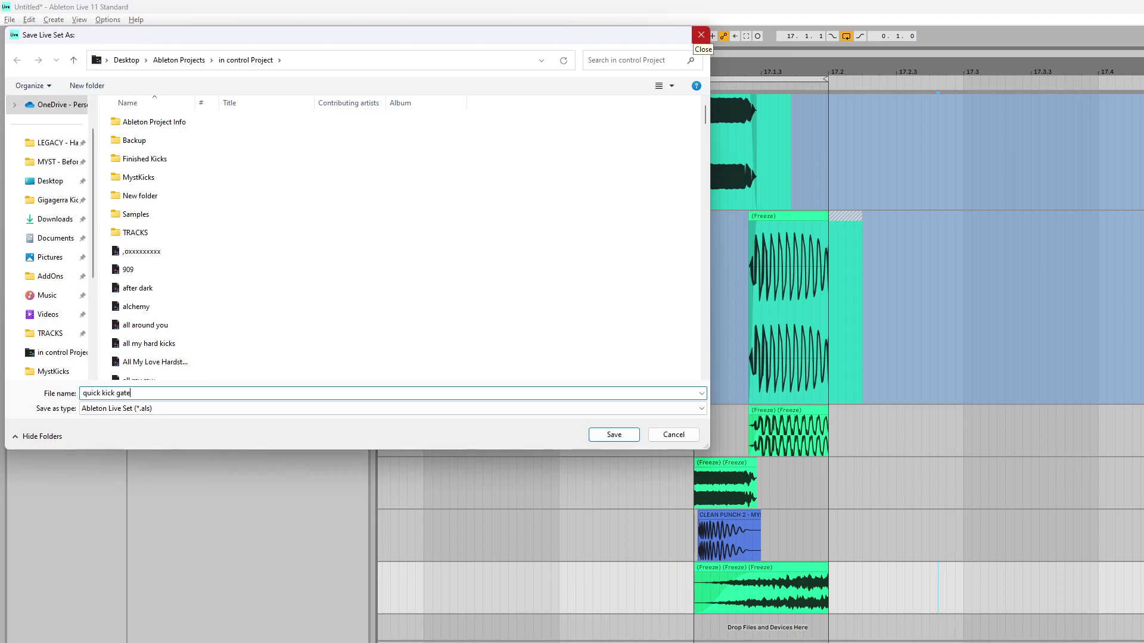
key("Return")
left_click(701, 442)
Start a new Live Set and import the exported quick kick gated audio file at bar 16 on the fourth track.
left_click(10, 19)
left_click(30, 37)
key("ctrl+o")
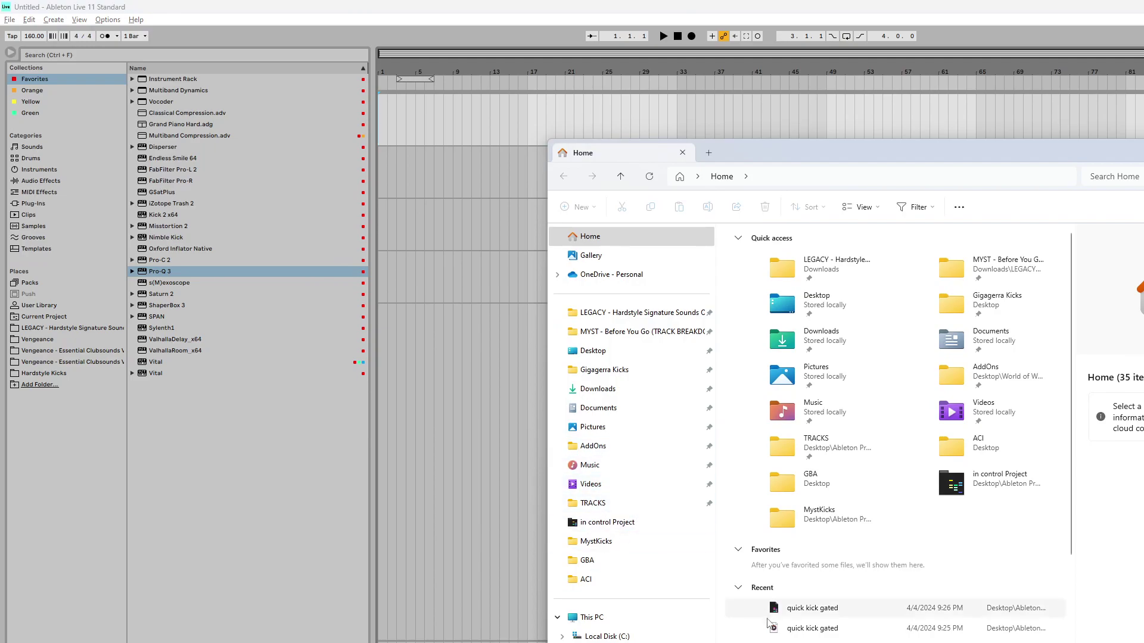
left_click_drag(775, 628, 516, 280)
Loop the one-beat range of the quick kick gated clip at bar 16 and play it back.
scroll(515, 277, "up", 6)
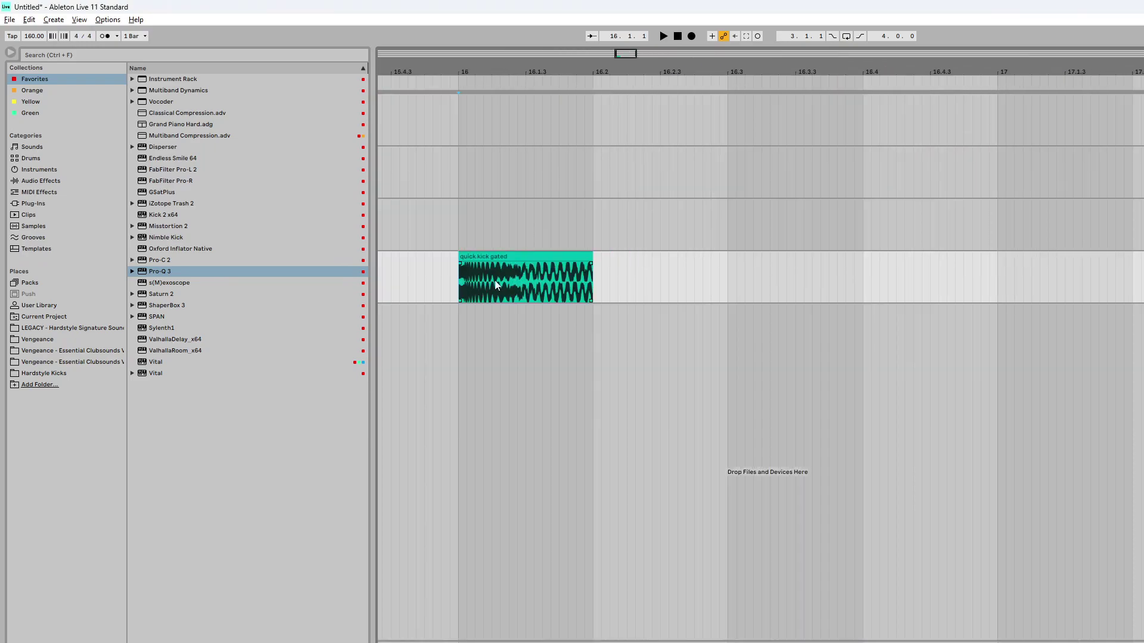
scroll(460, 306, "up", 4)
scroll(774, 313, "down", 2)
left_click_drag(939, 275, 638, 269)
scroll(902, 291, "up", 3)
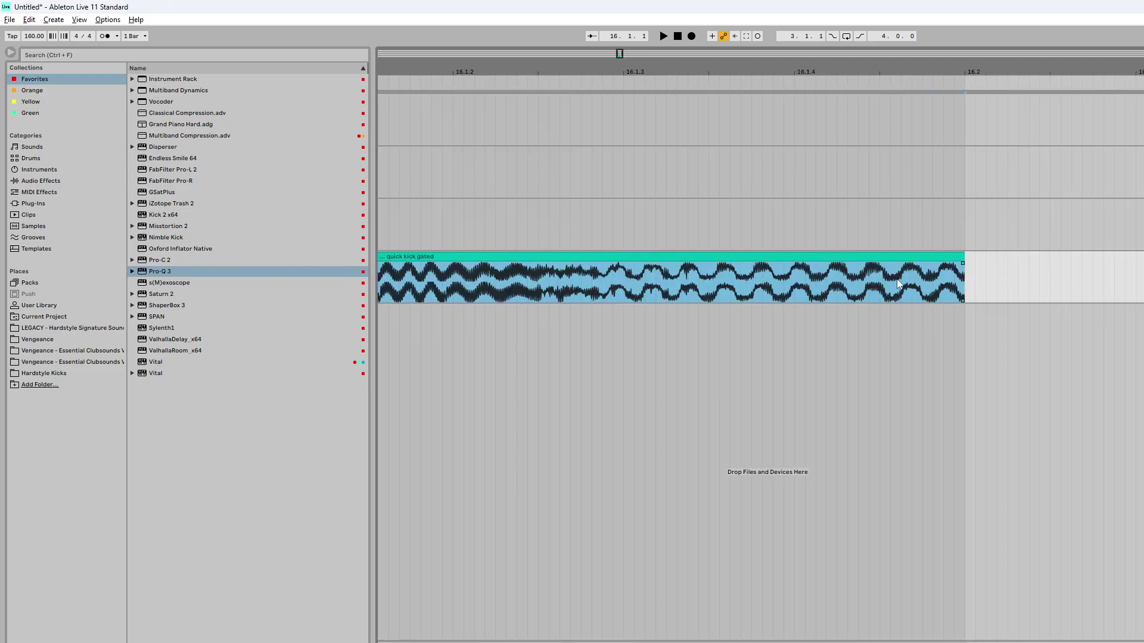
scroll(896, 280, "down", 3)
left_click_drag(935, 236, 635, 277)
key("ctrl+l")
key("space")
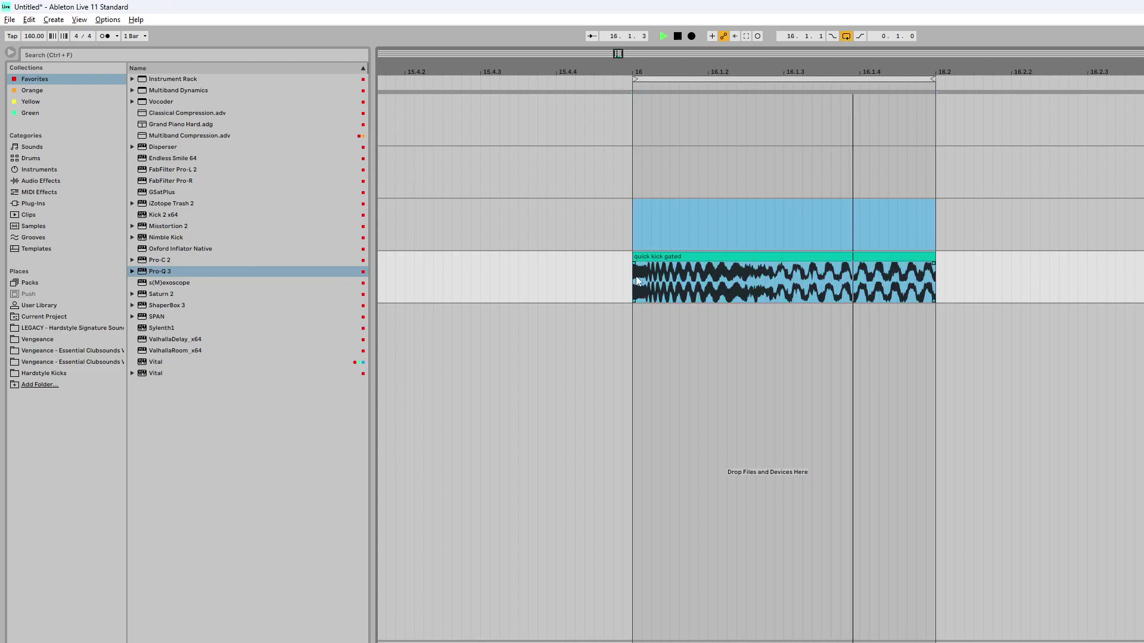
key("space")
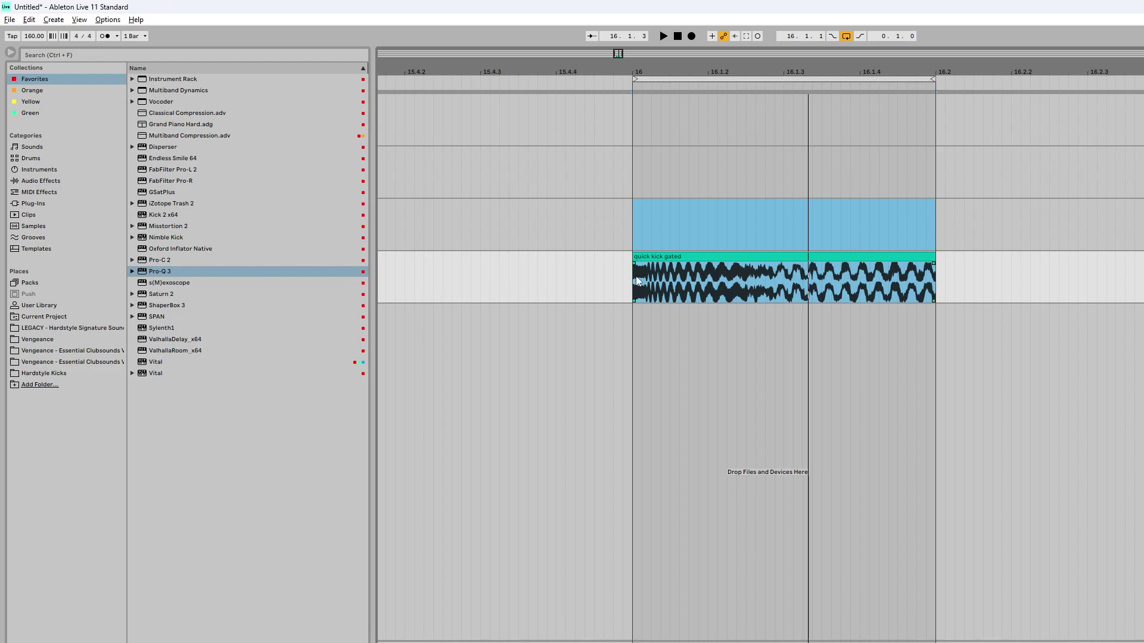
Examine the punch and tail sections of the exported kick's waveform up close and play the clip again.
scroll(828, 409, "up", 3)
scroll(822, 386, "down", 6)
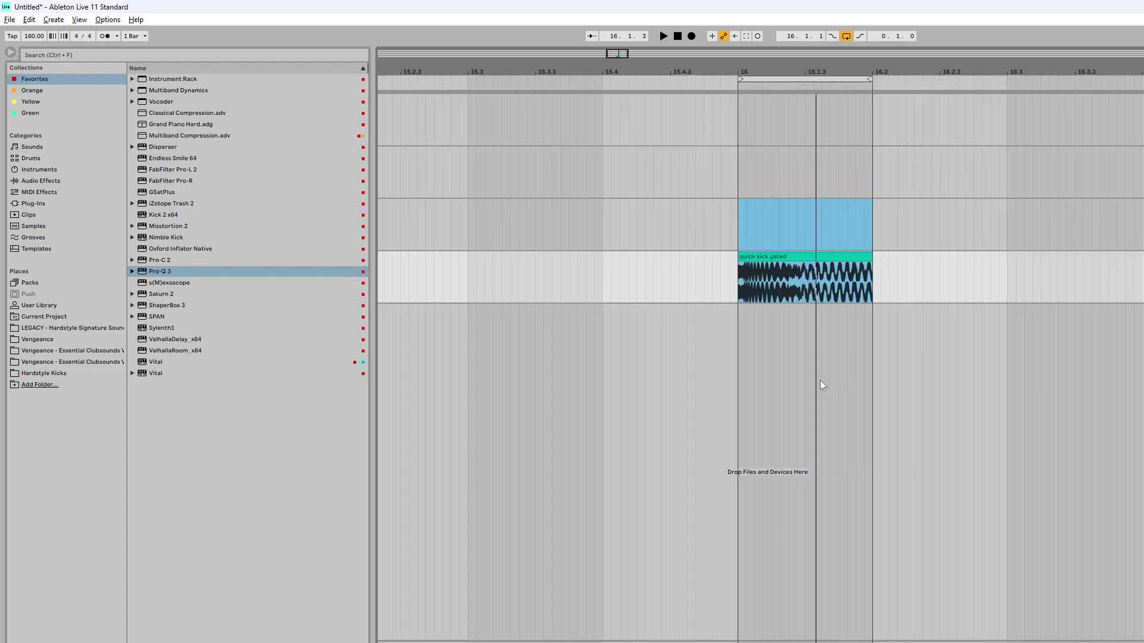
left_click(769, 255)
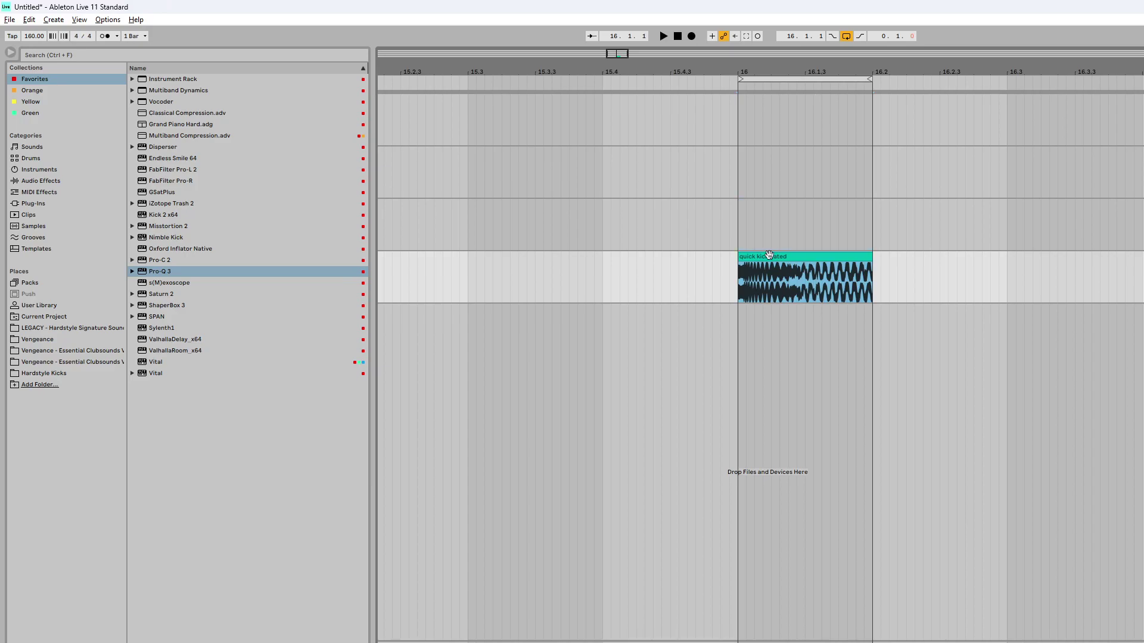
scroll(808, 334, "up", 2)
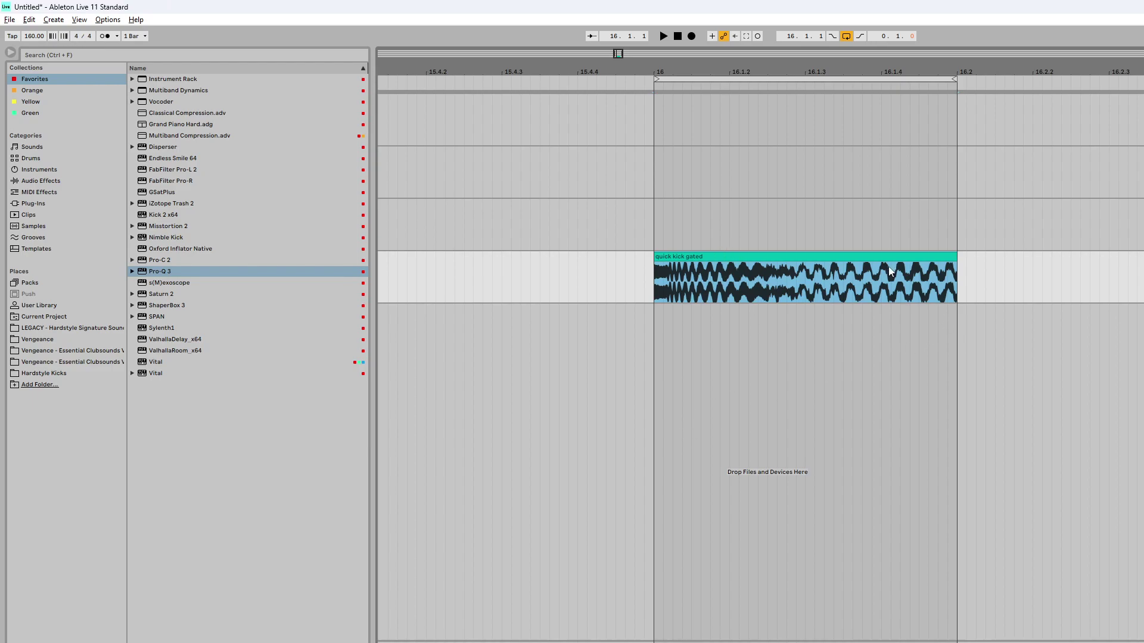
scroll(842, 281, "up", 2)
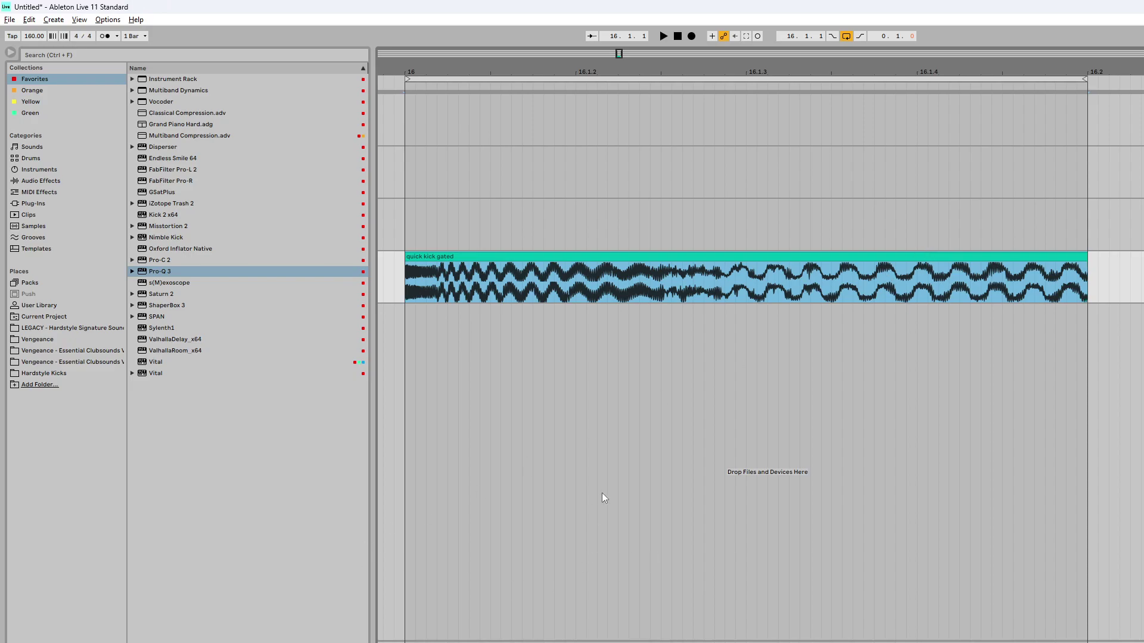
scroll(764, 312, "down", 3)
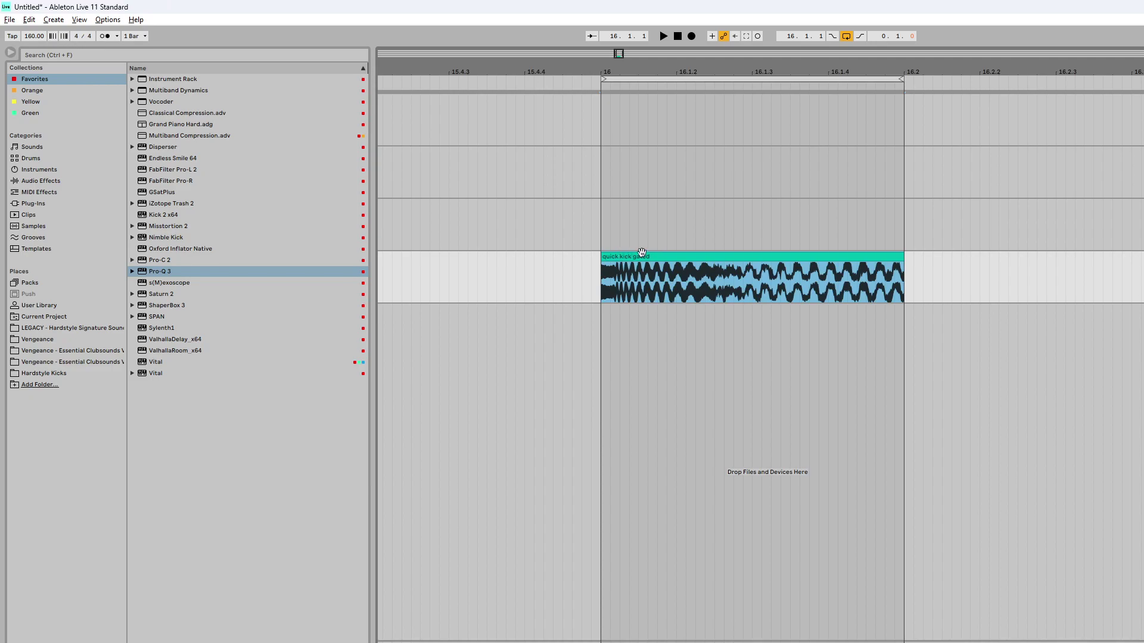
left_click(768, 254)
key("space")
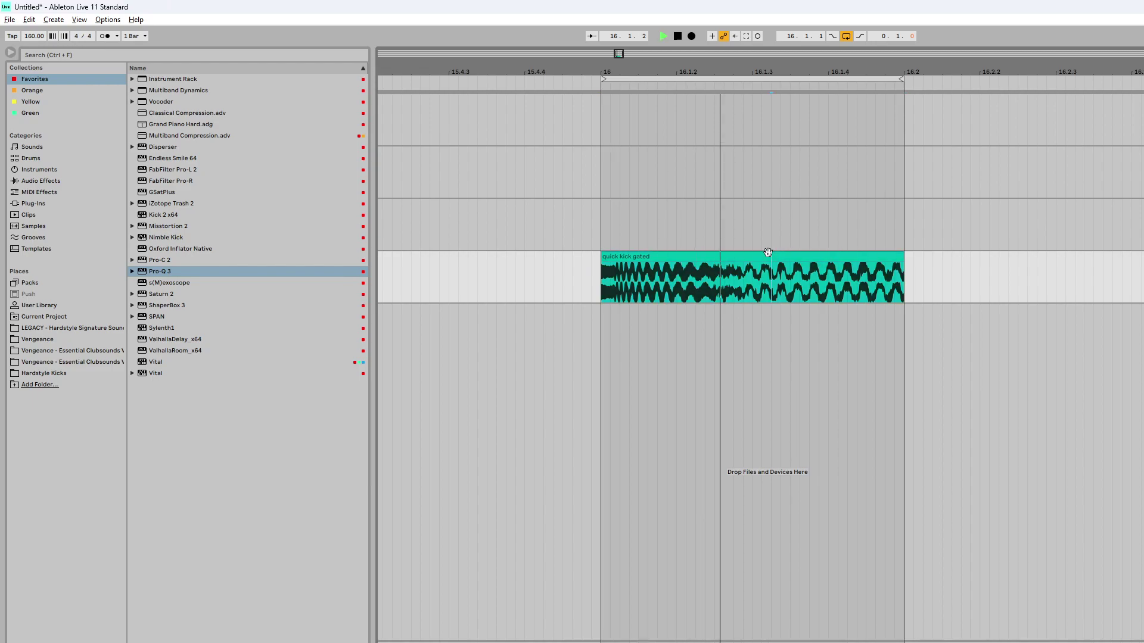
key("alt+Tab")
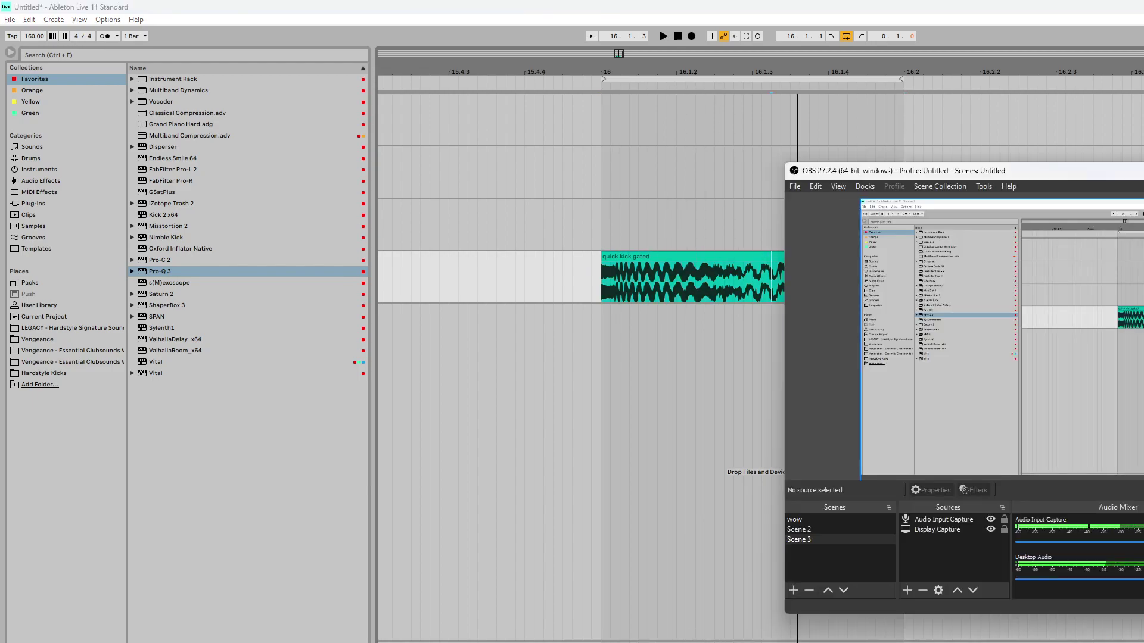